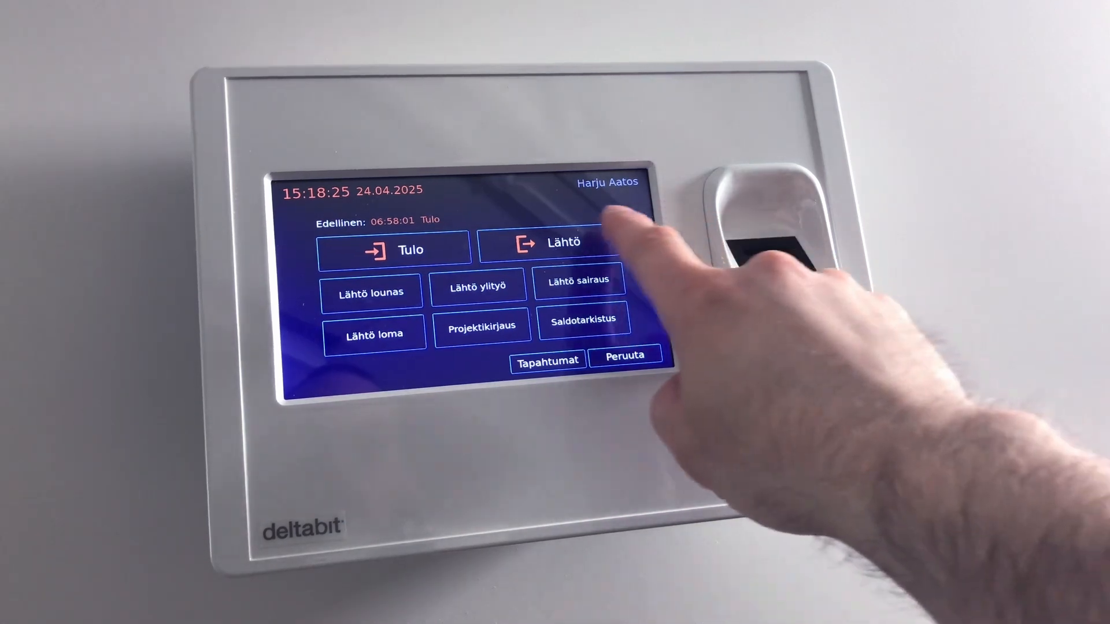
pyautogui.click(552, 243)
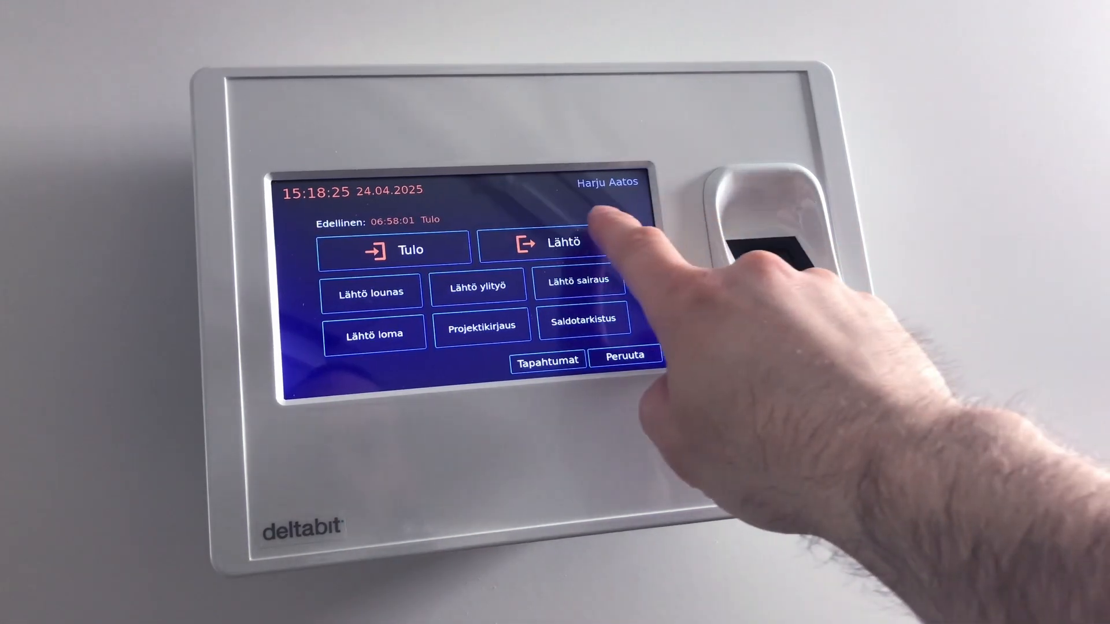
pyautogui.click(555, 241)
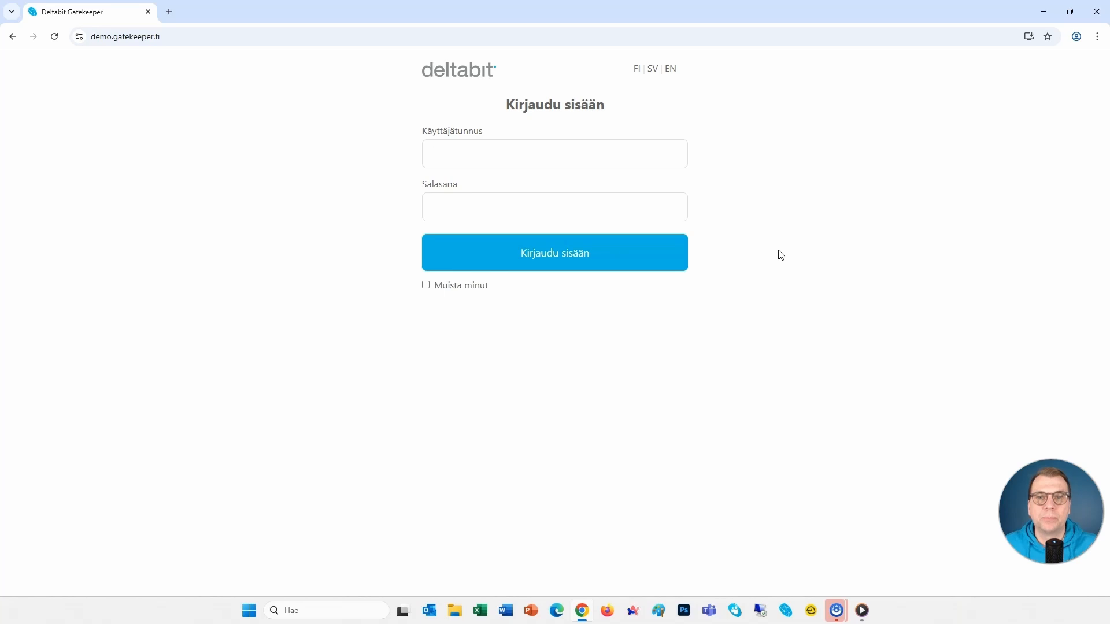
# Switch the login page language to Swedish, to English and back to Finnish
pyautogui.click(654, 70)
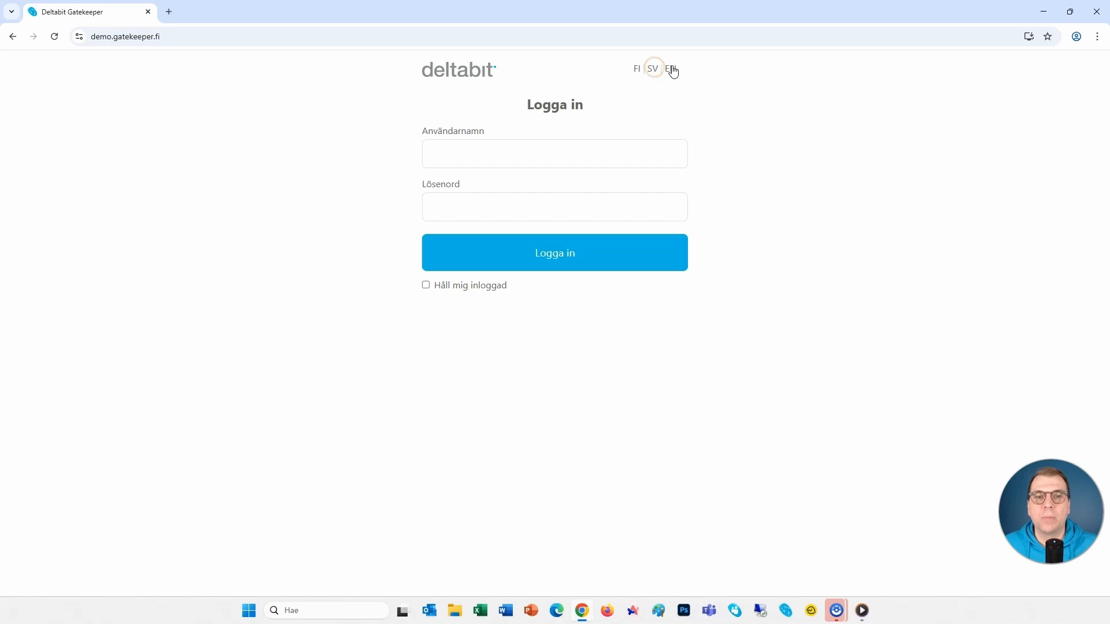
pyautogui.click(673, 70)
pyautogui.click(636, 69)
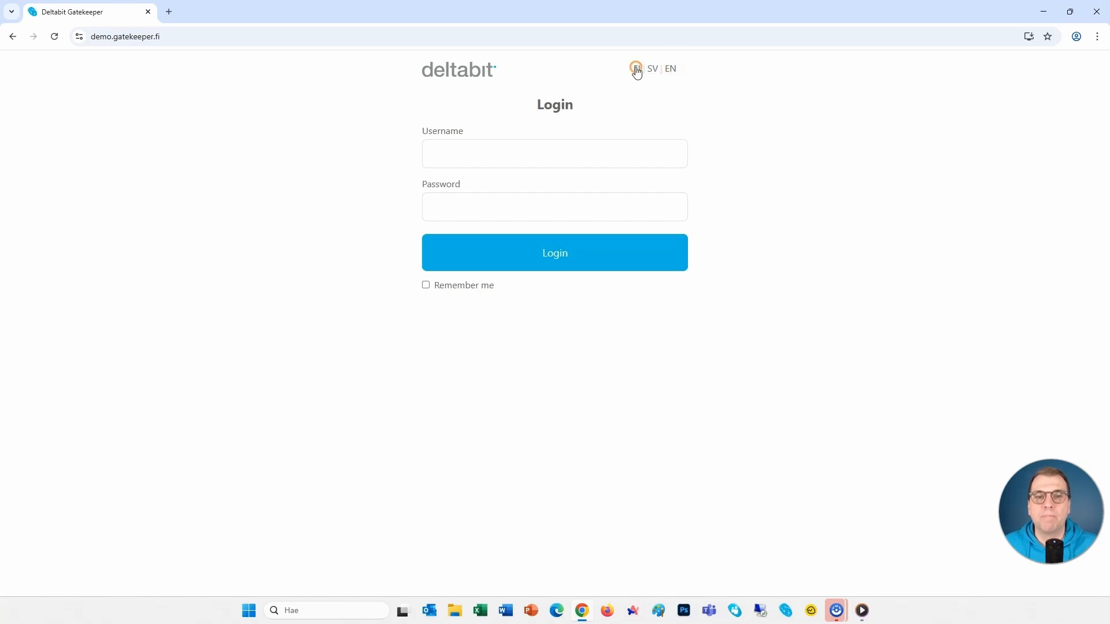
# Log in with the username and account password, and record an arrival (Tulo)
pyautogui.click(622, 156)
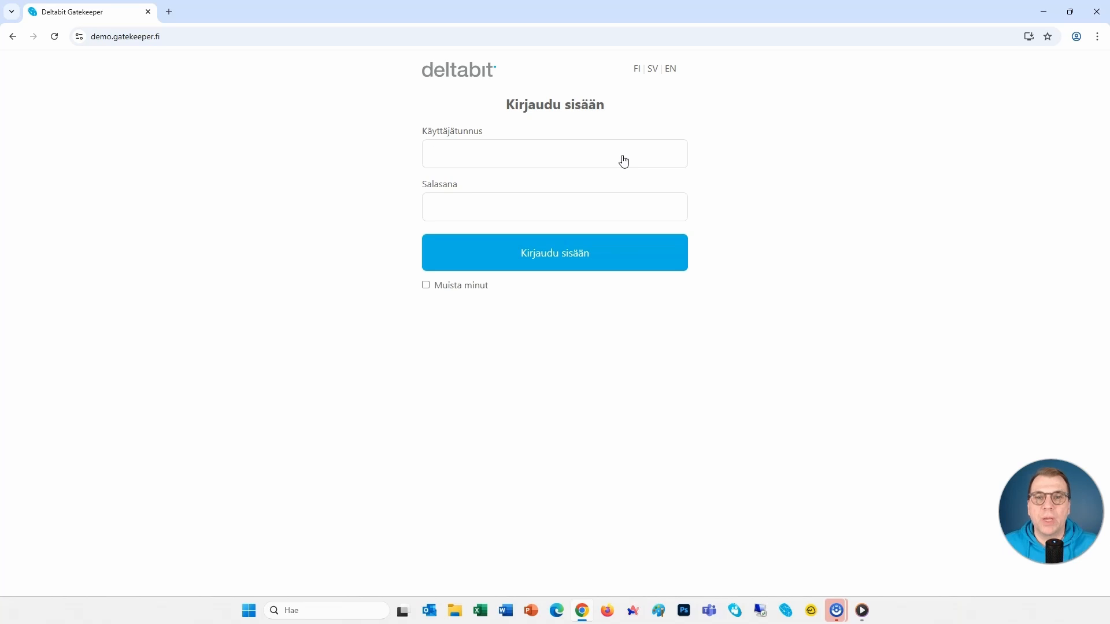
pyautogui.write('jukka')
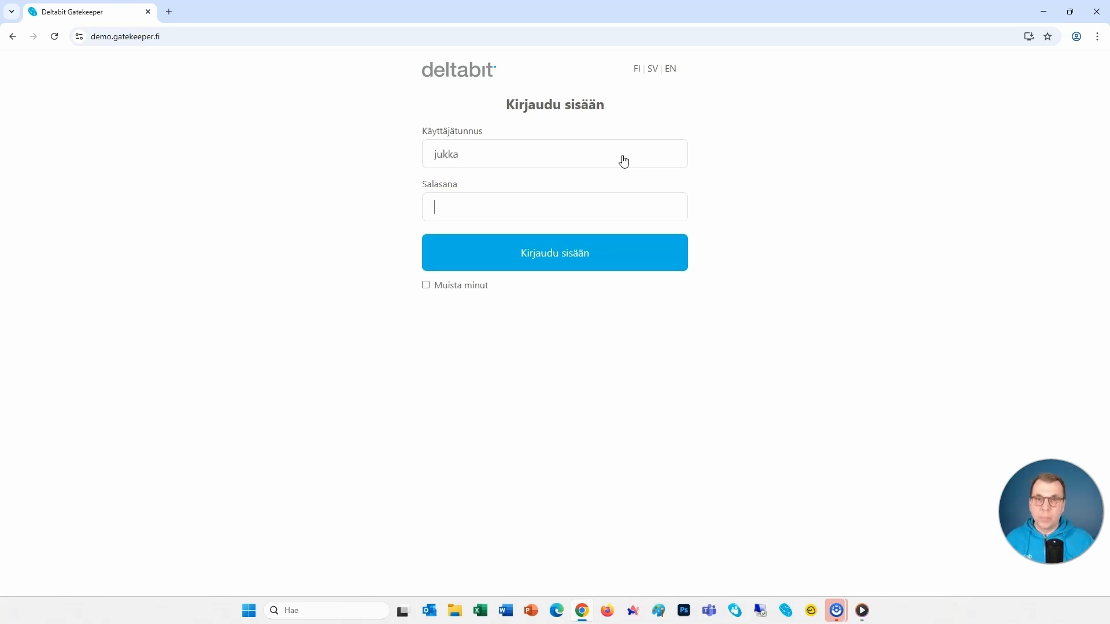
pyautogui.press('Tab')
pyautogui.write('•••••••••')
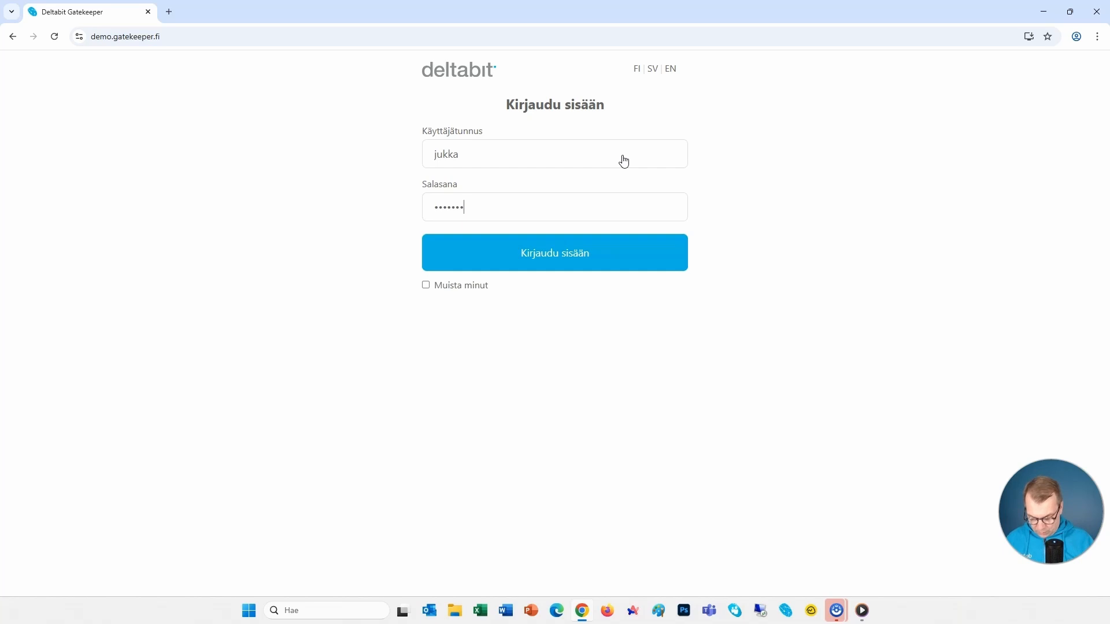
pyautogui.press('Return')
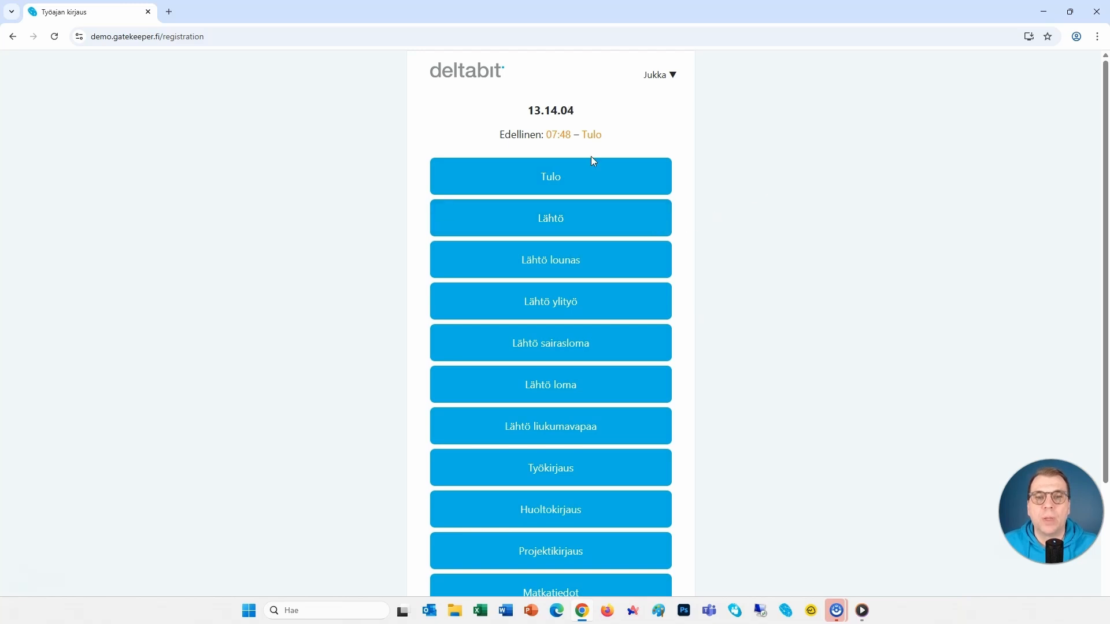
pyautogui.click(562, 176)
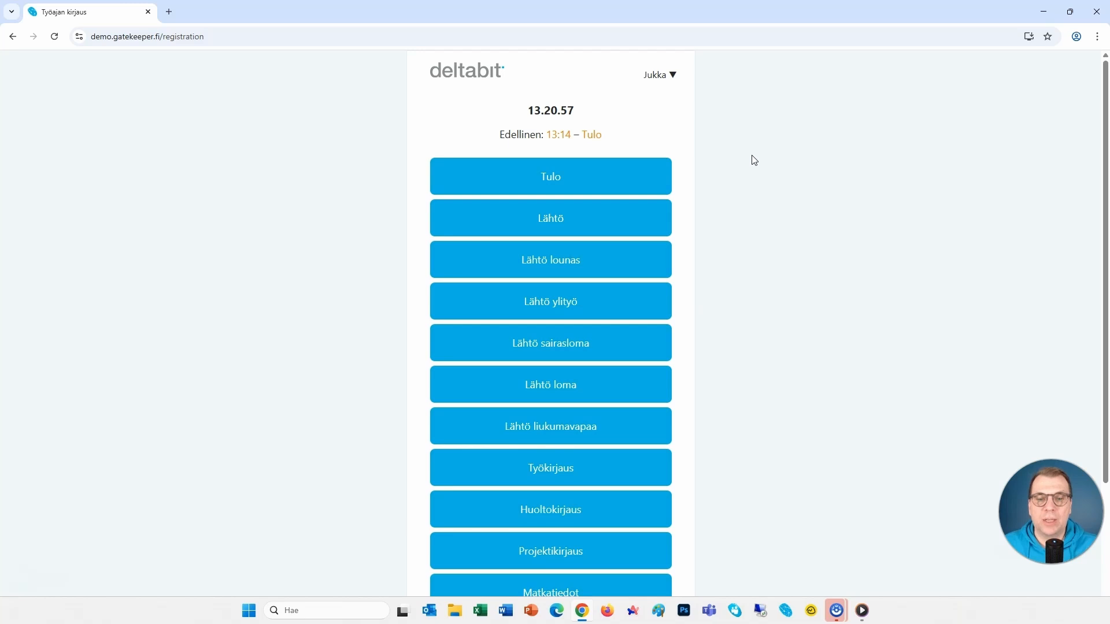
# Start a new absence request and set its absence pay type to Loma
pyautogui.scroll(-3, 754, 160)
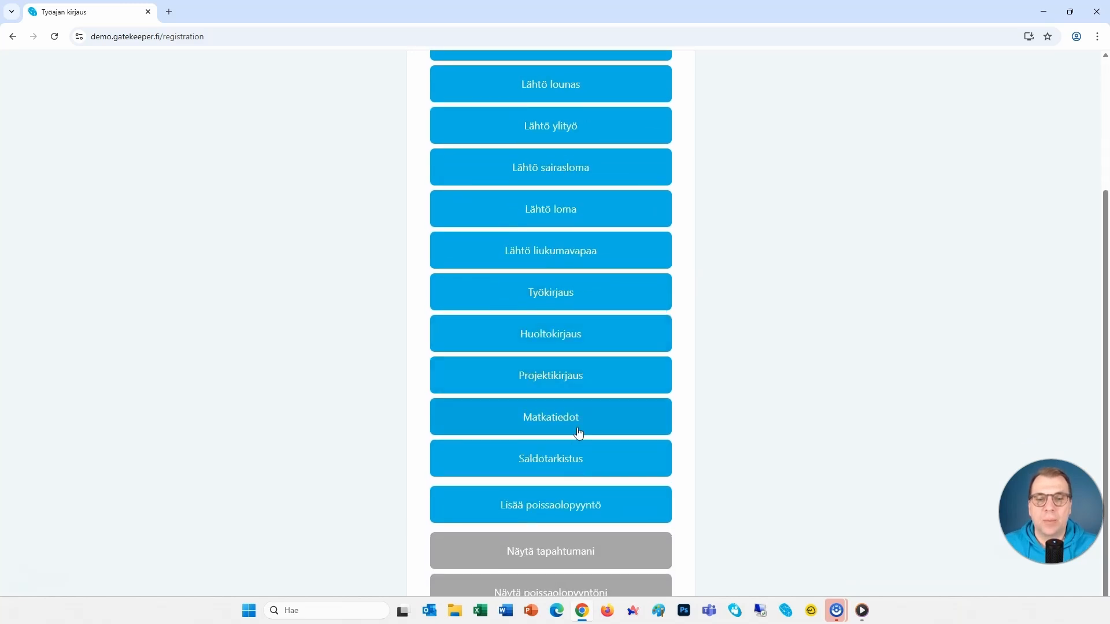
pyautogui.click(551, 512)
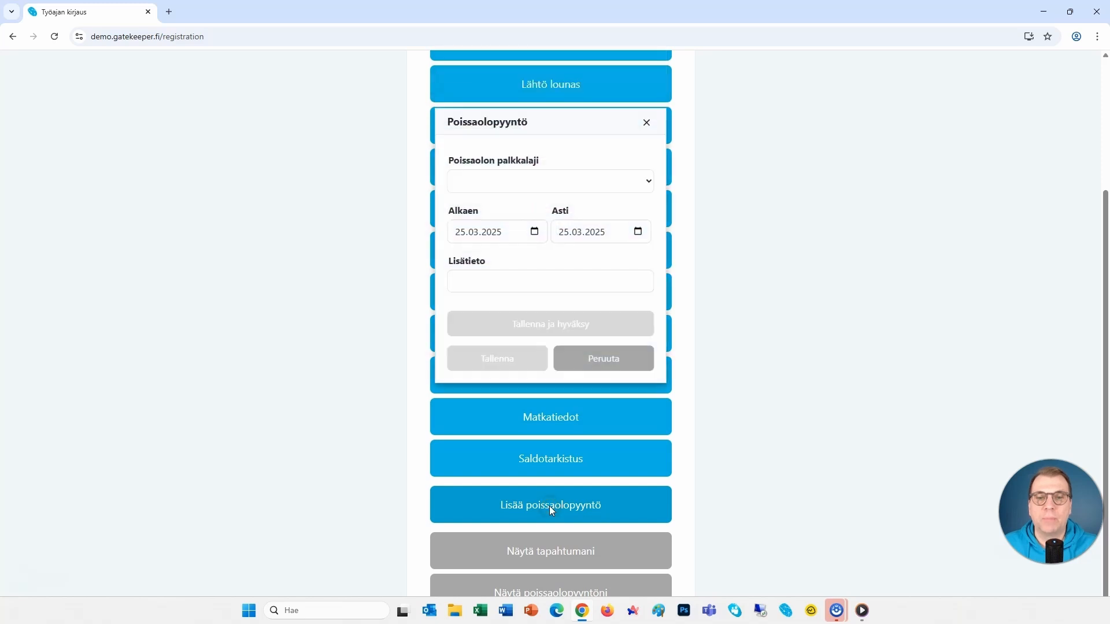
pyautogui.click(555, 186)
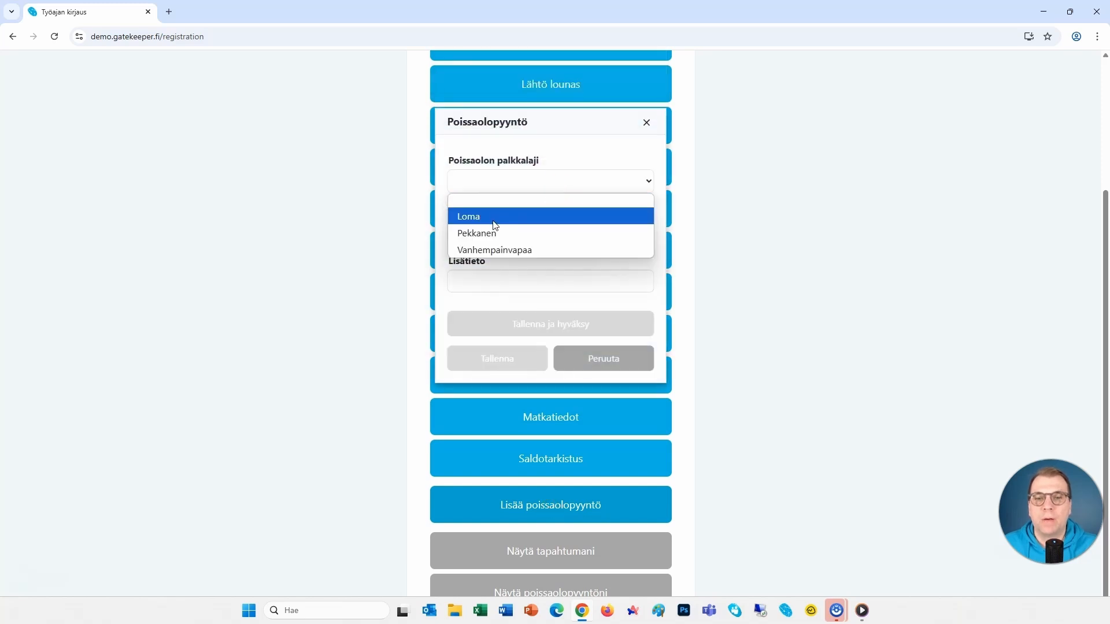
pyautogui.click(493, 220)
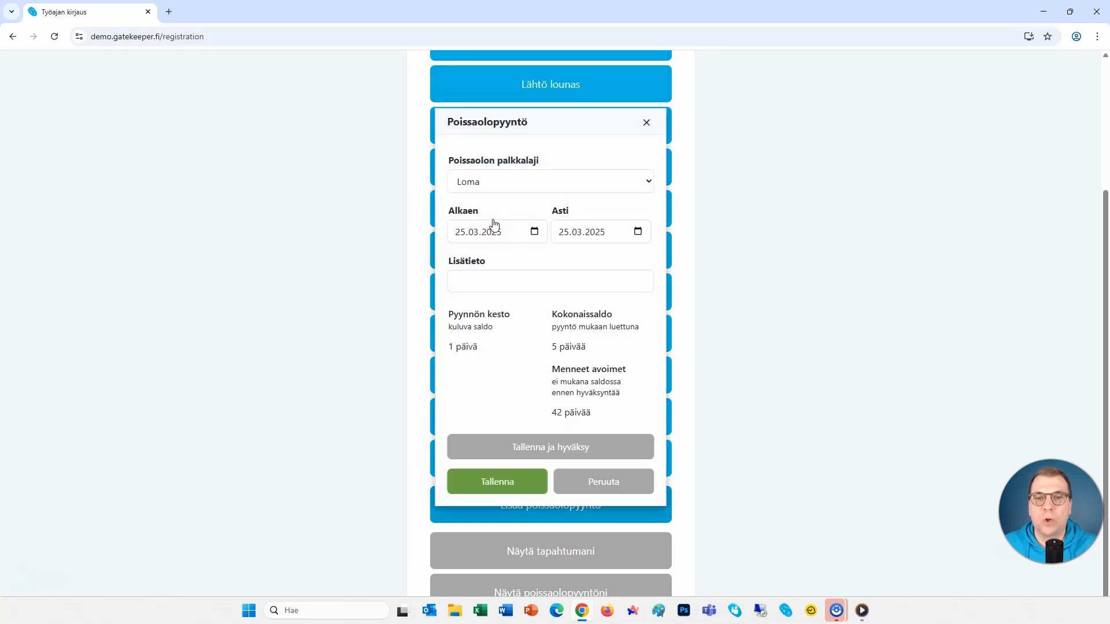
pyautogui.click(508, 188)
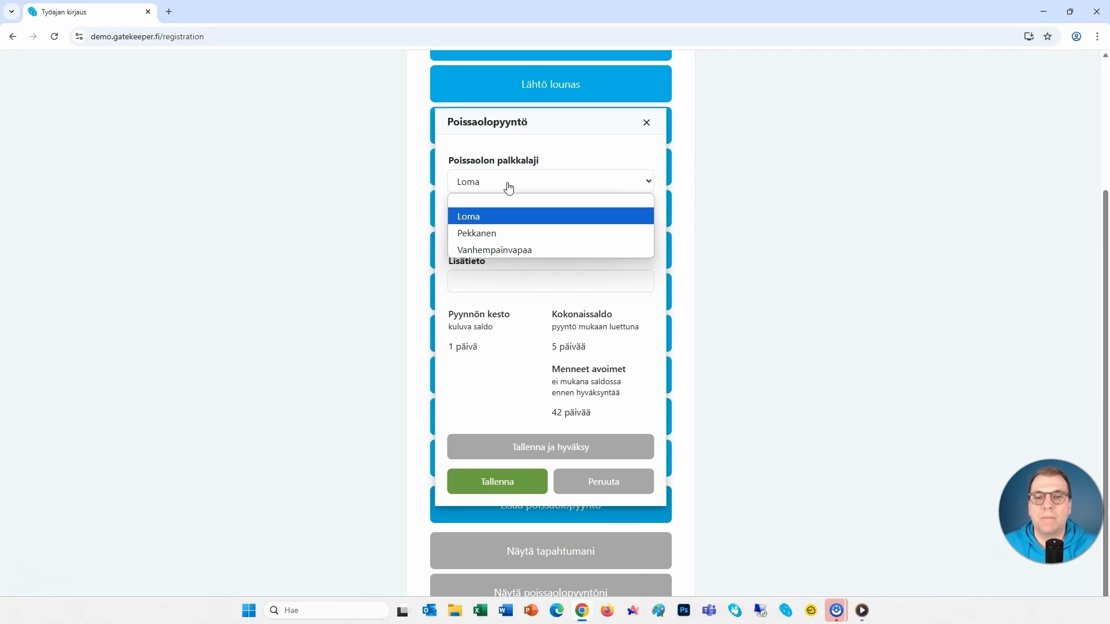
pyautogui.click(509, 188)
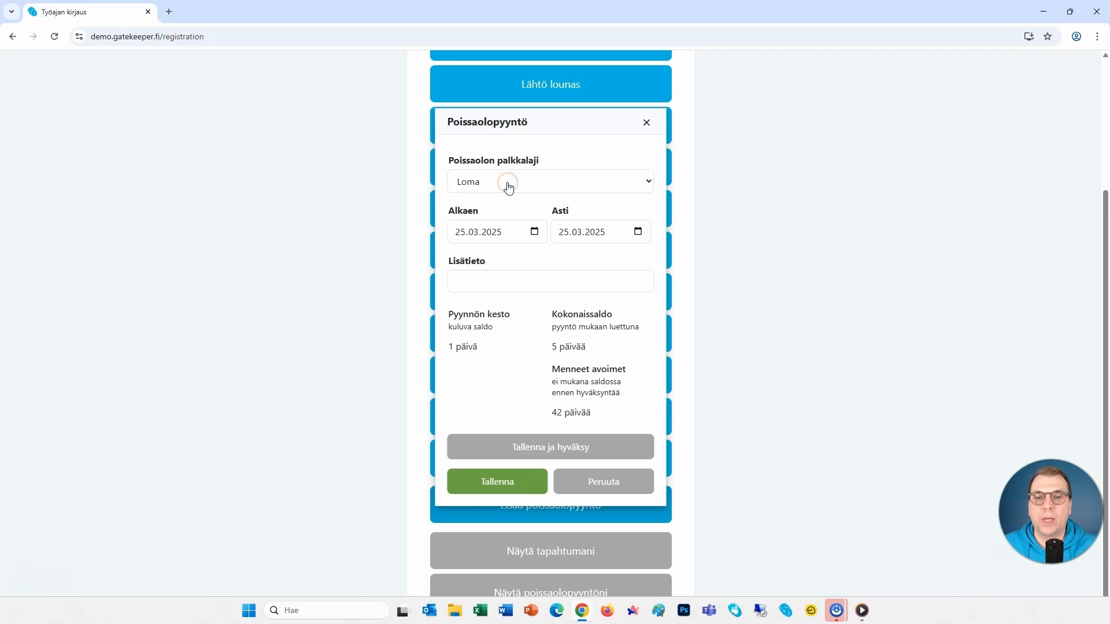
# Set the absence request's period to 31.03.2025–06.04.2025, save it without approving and dismiss the message
pyautogui.click(534, 232)
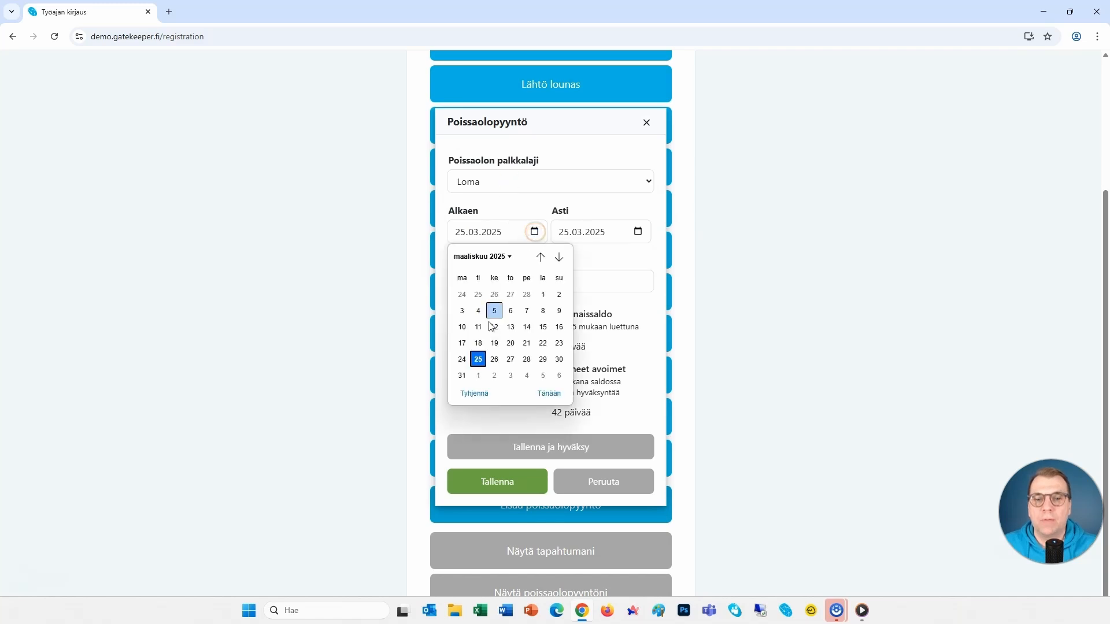
pyautogui.click(466, 377)
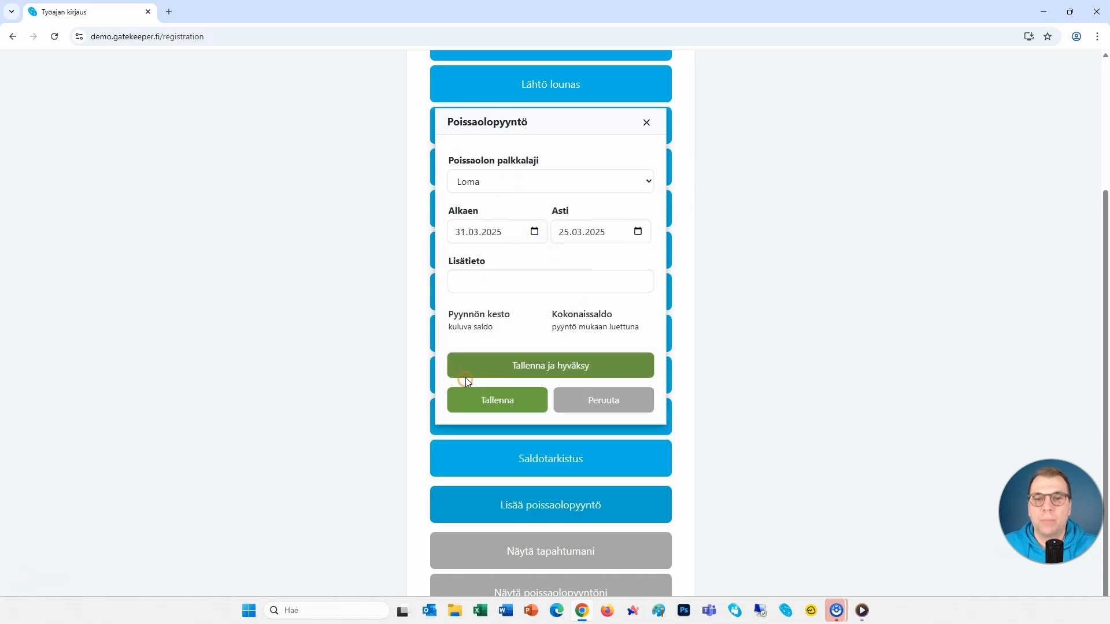
pyautogui.click(638, 231)
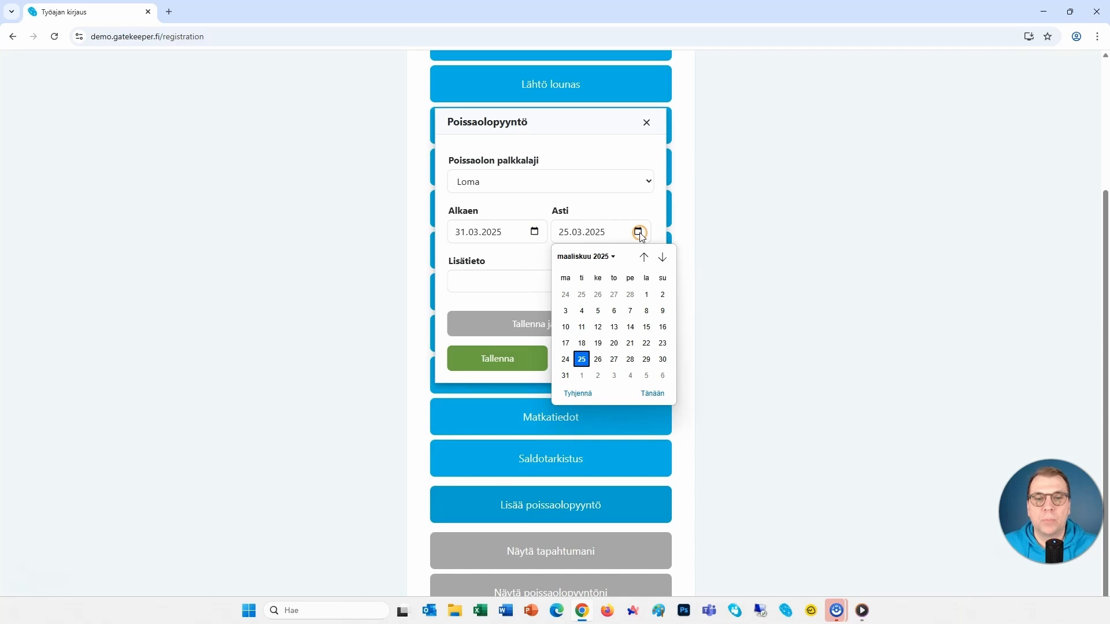
pyautogui.click(661, 373)
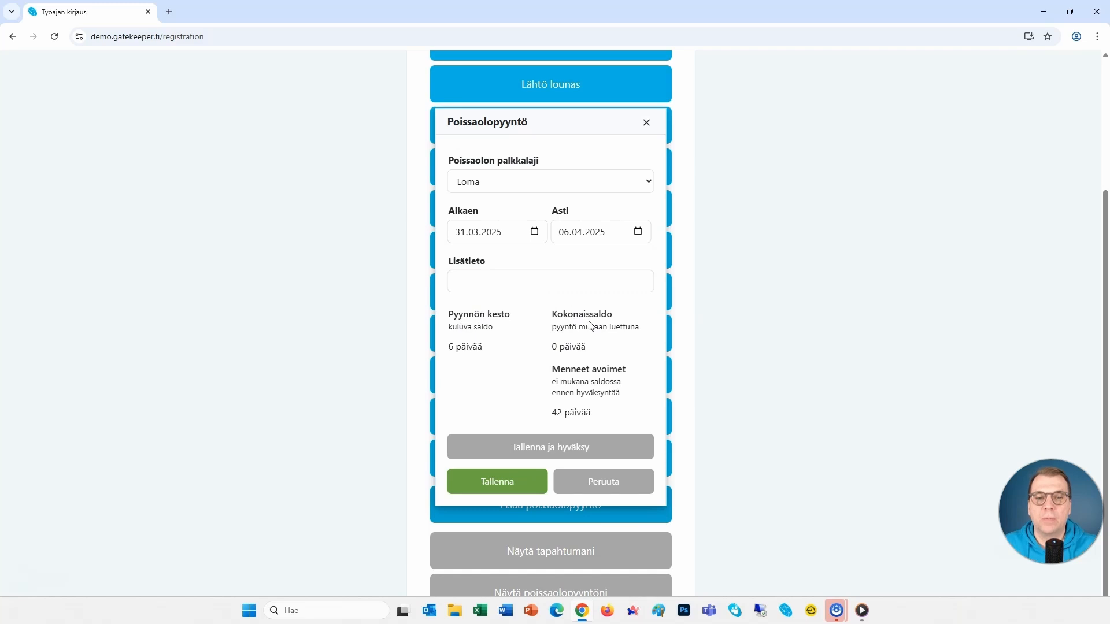
pyautogui.click(521, 482)
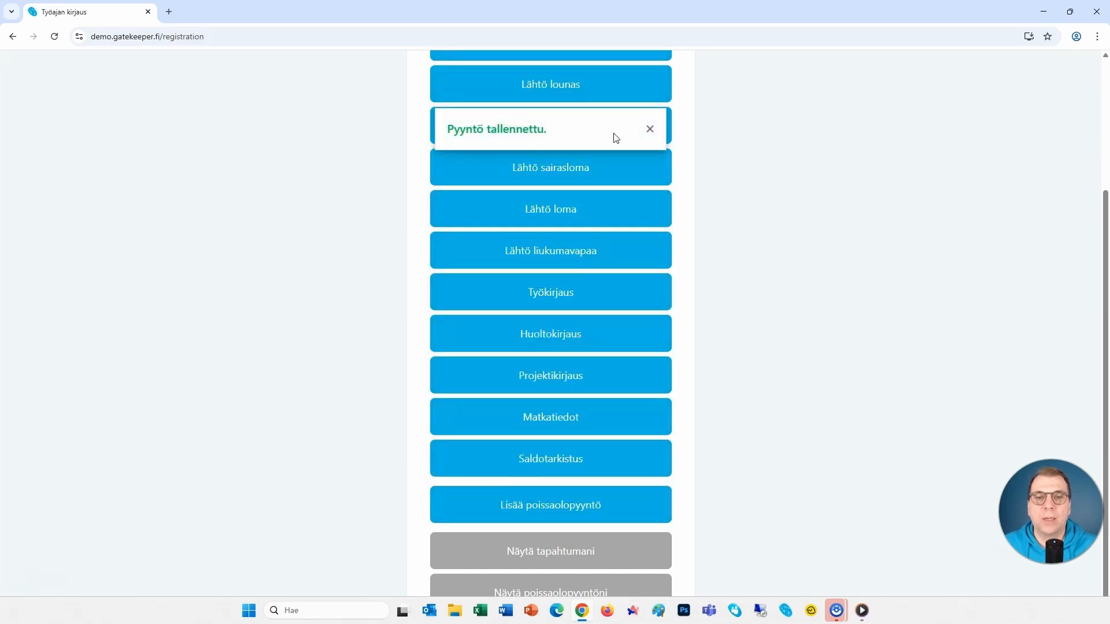
pyautogui.click(650, 131)
# Open the Poissaolopyynnöt calendar and examine the absence types of the approved absences in March 2025
pyautogui.scroll(4, 649, 140)
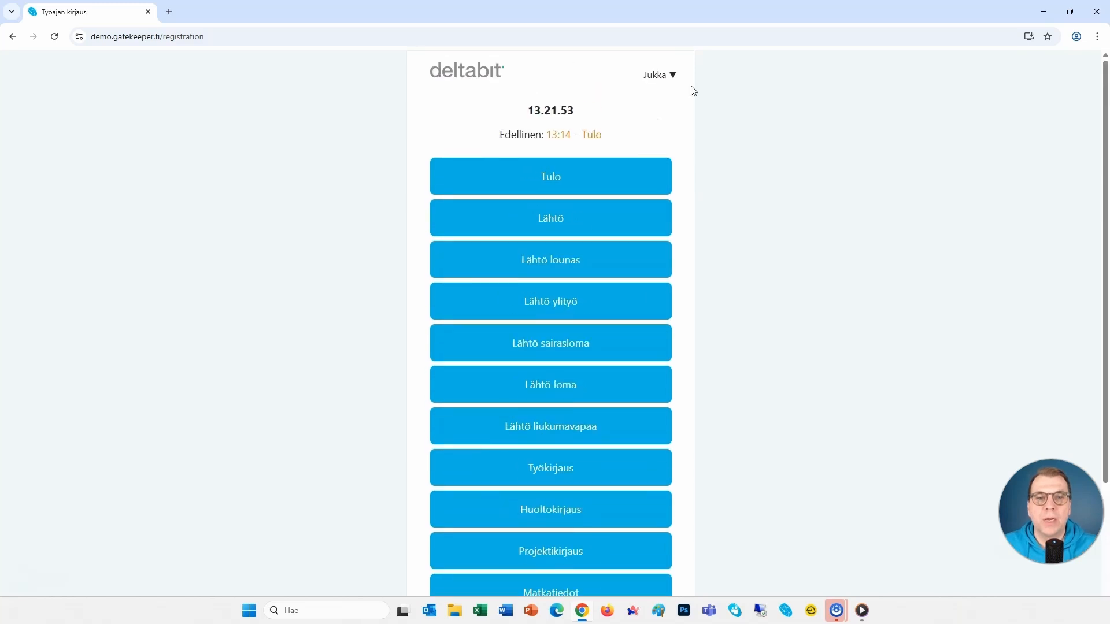
pyautogui.click(674, 76)
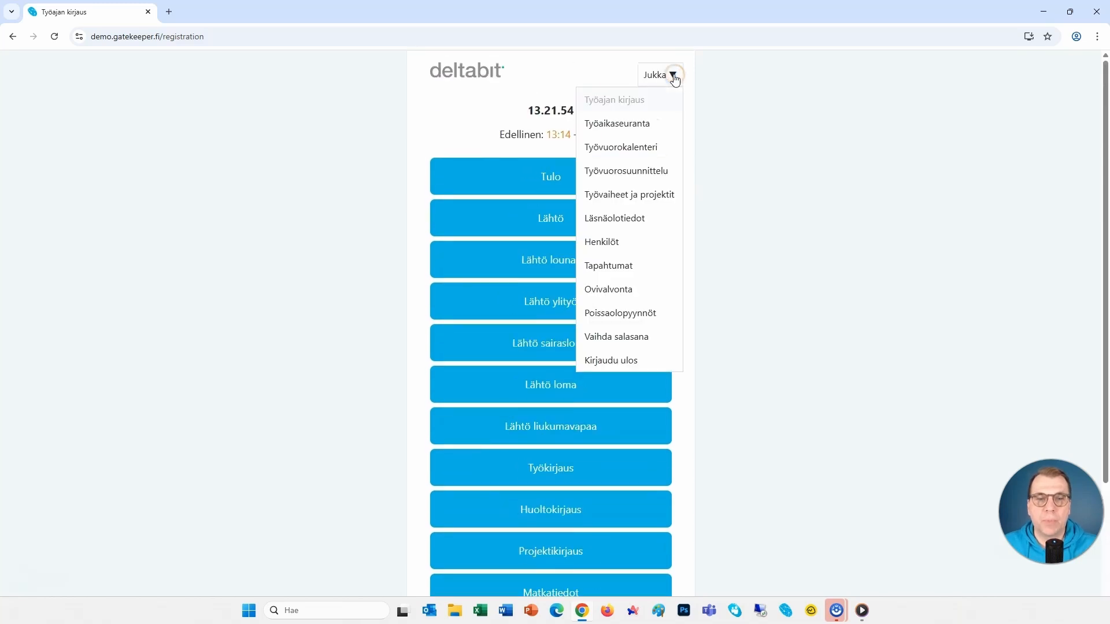
pyautogui.click(648, 313)
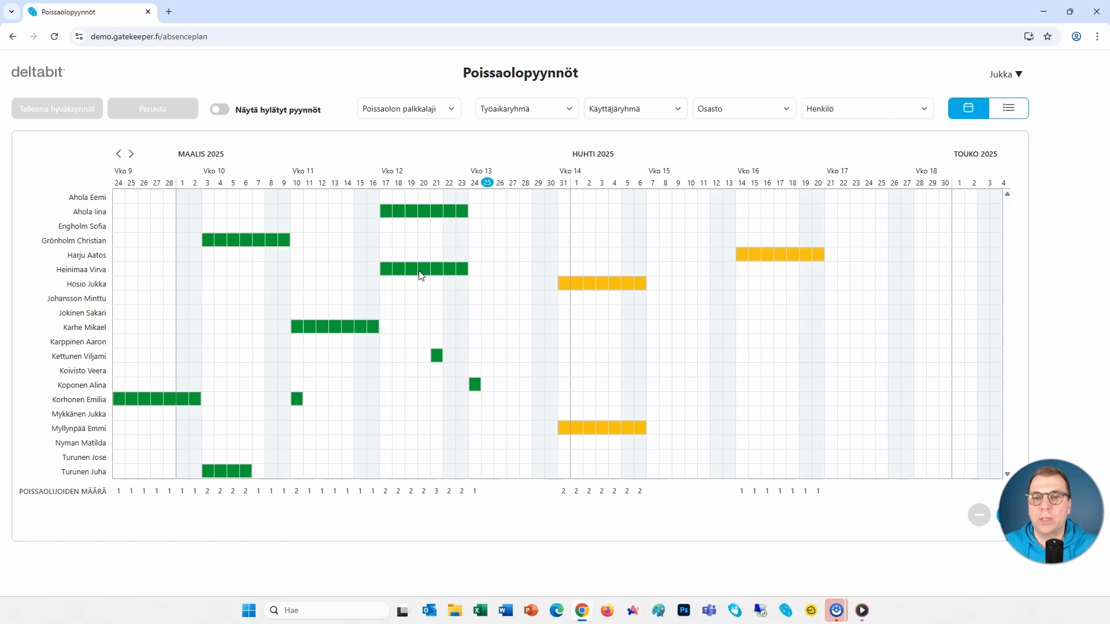
pyautogui.moveTo(419, 275)
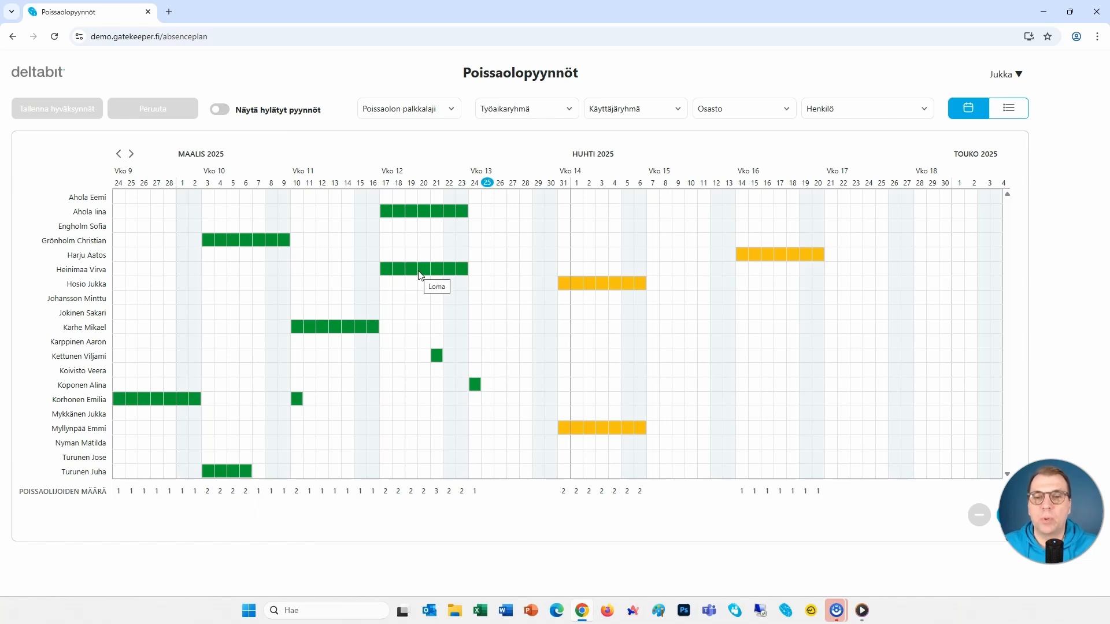
pyautogui.moveTo(437, 351)
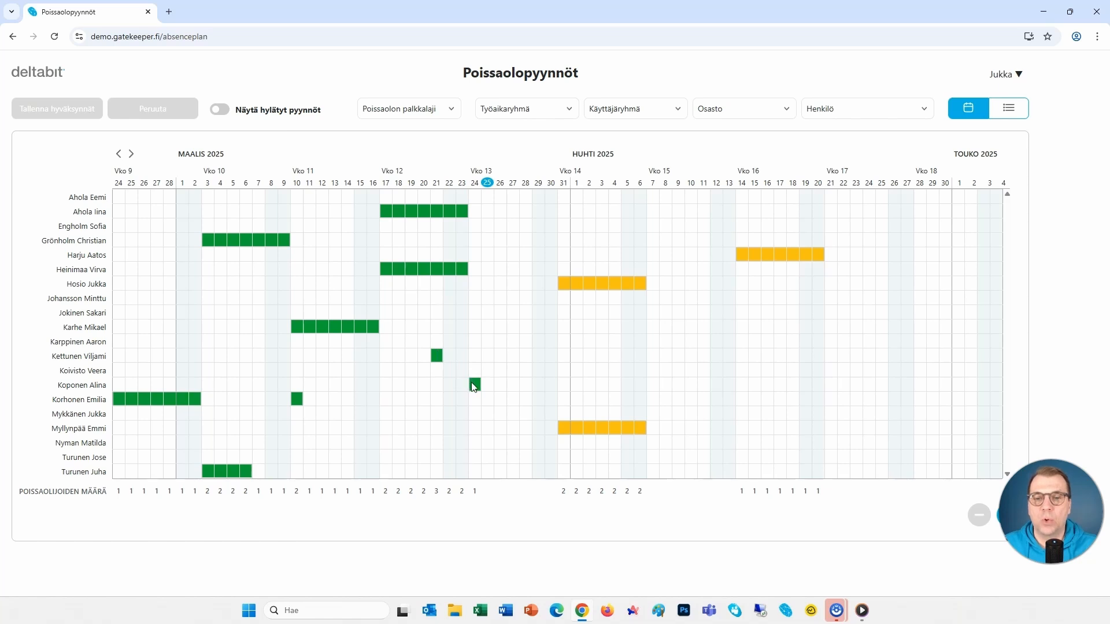
pyautogui.moveTo(473, 386)
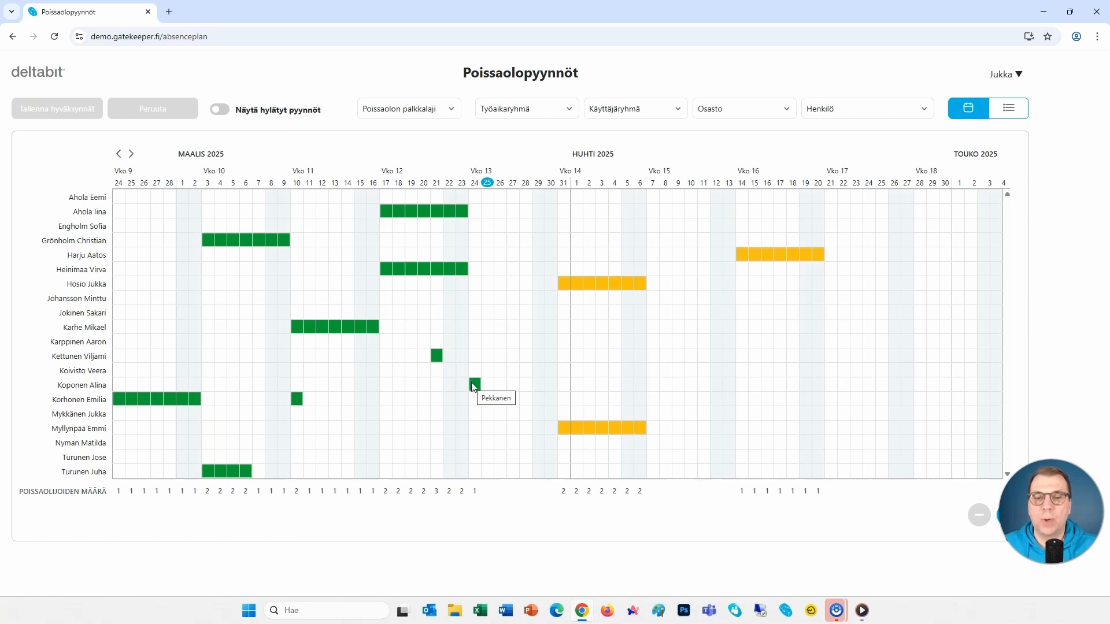
# Open the newly saved Loma request for 31.03.2025–06.04.2025 from the calendar, and save and approve it
pyautogui.click(587, 288)
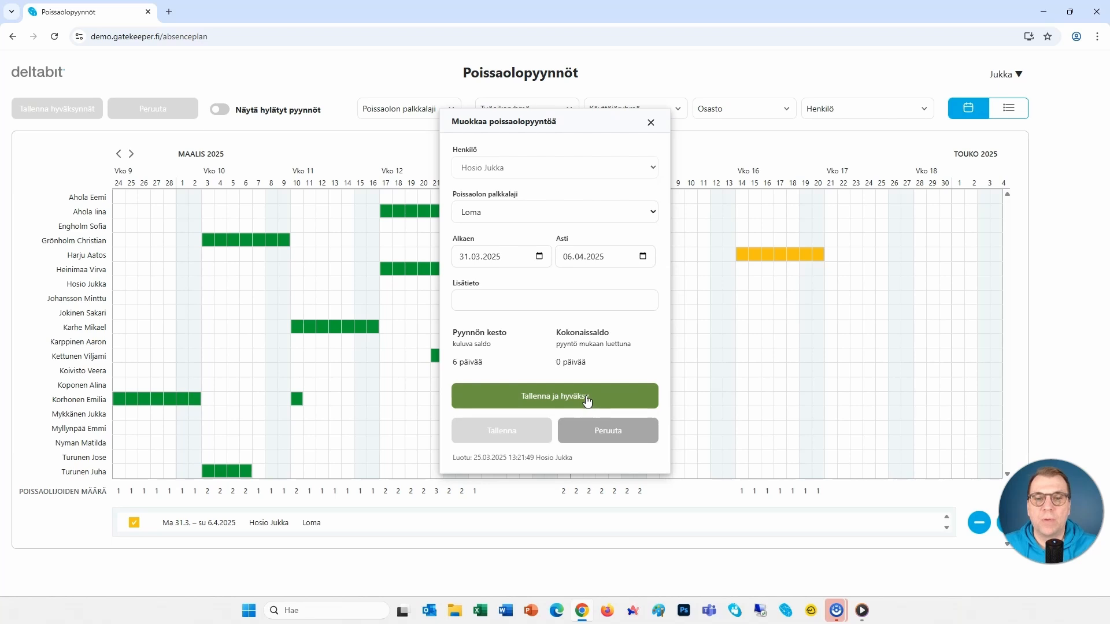
pyautogui.click(586, 399)
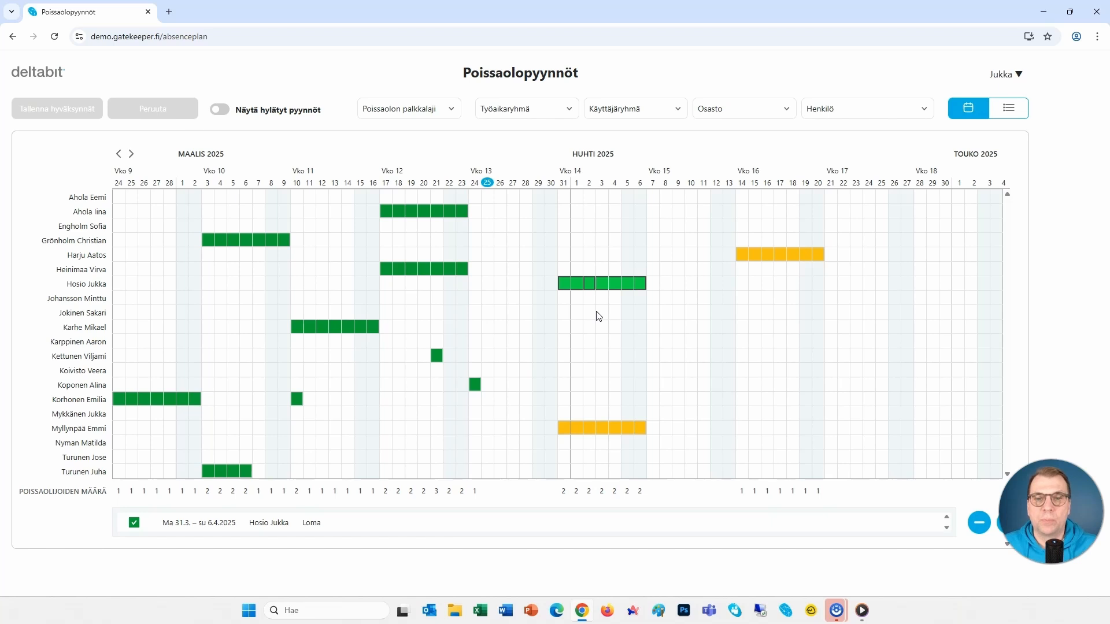
# Inspect the open Loma request for 14.4.–20.4.2025 in the list view, close it without changes and return to the calendar view
pyautogui.click(1011, 111)
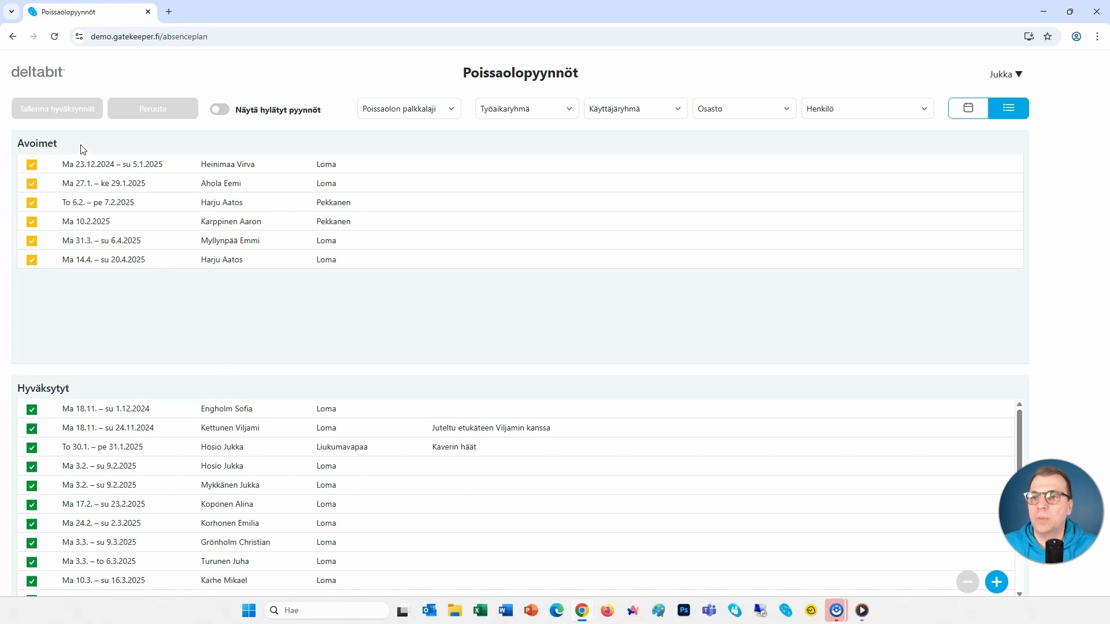
pyautogui.click(103, 260)
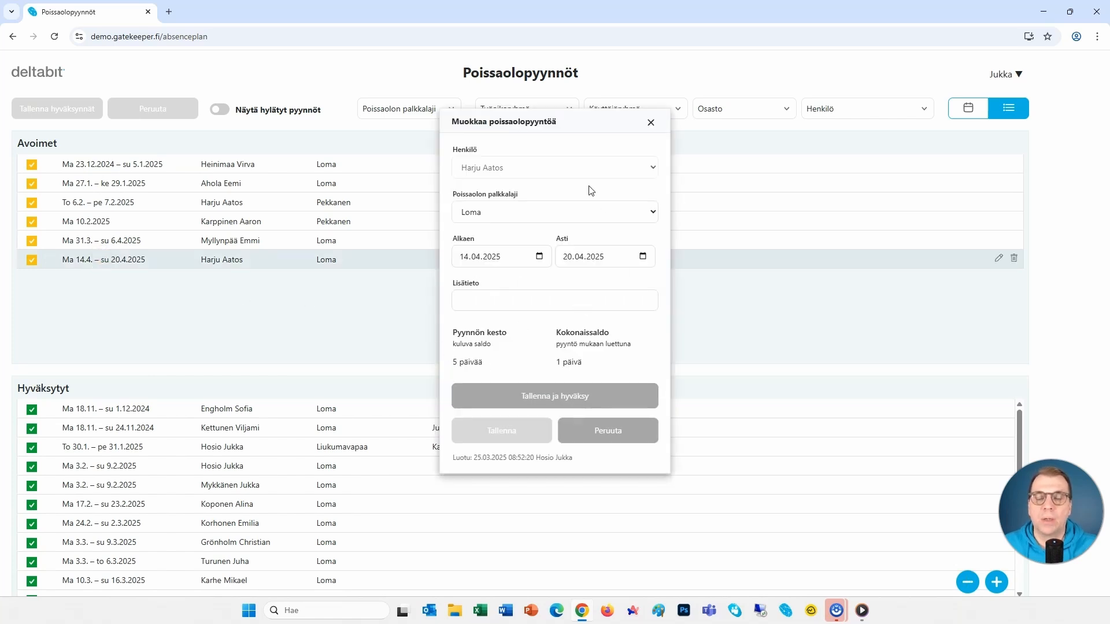
pyautogui.click(605, 433)
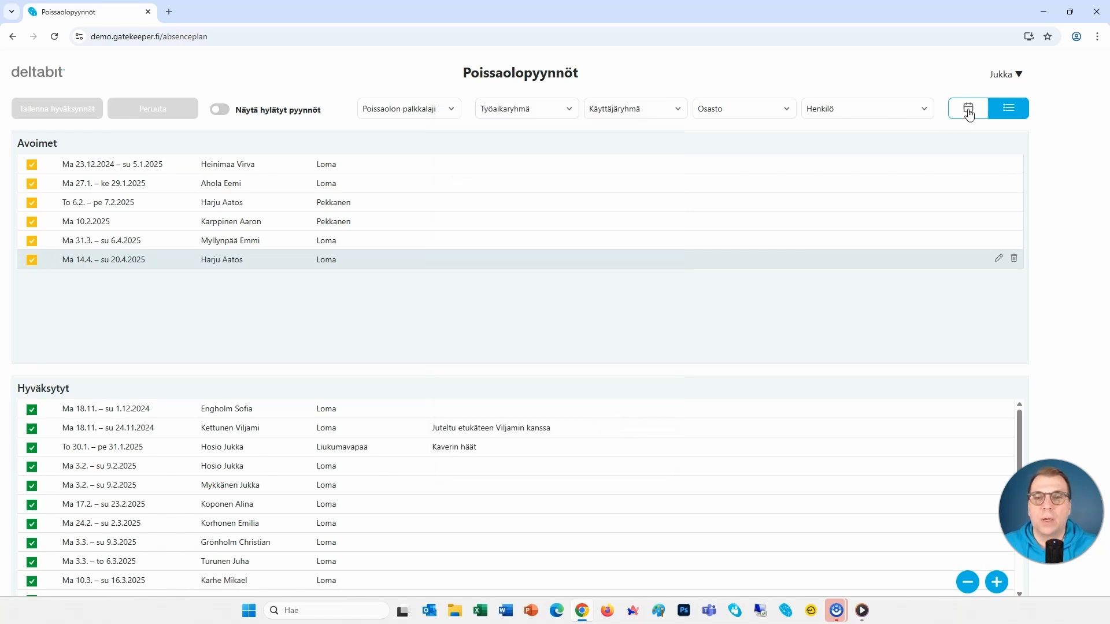
pyautogui.click(969, 114)
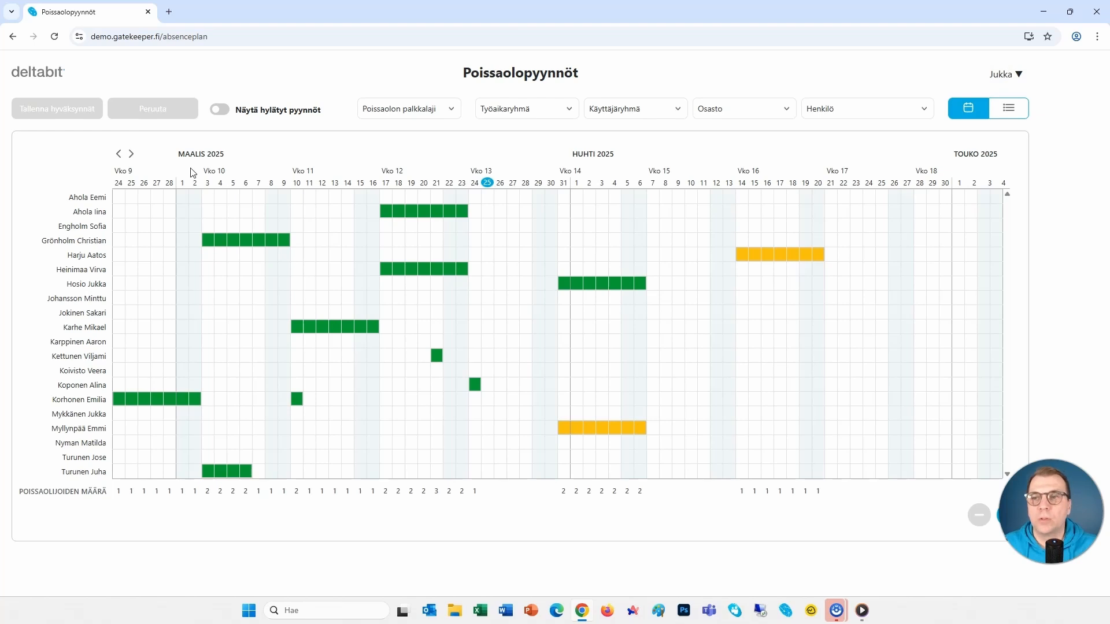
# Return to the time registration page and show the logged-in employee's own absence requests
pyautogui.click(60, 74)
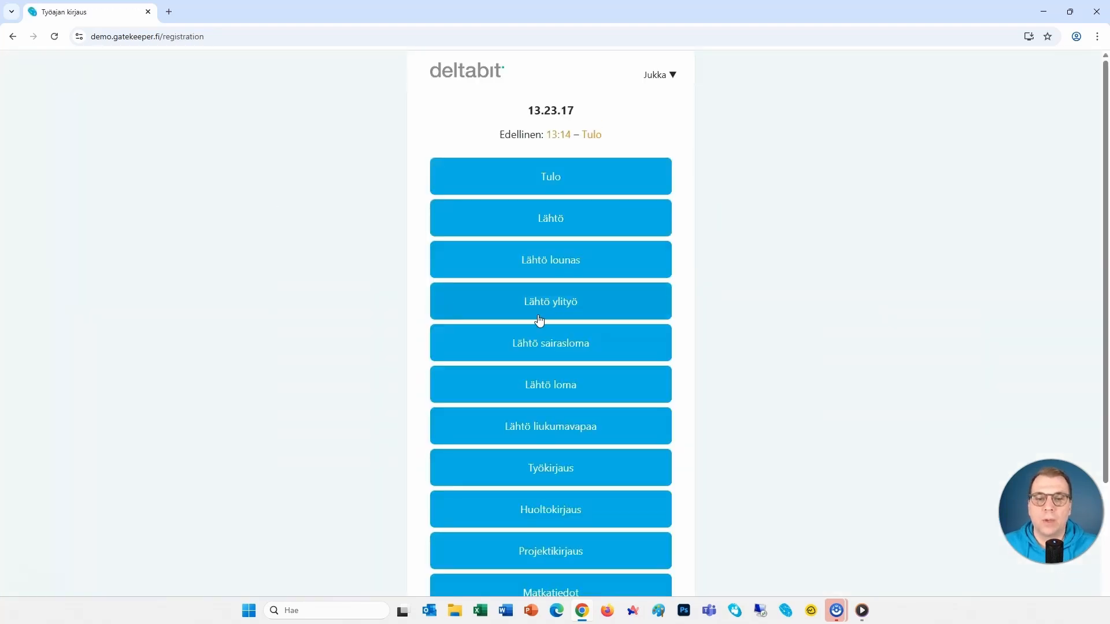
pyautogui.scroll(-3, 538, 316)
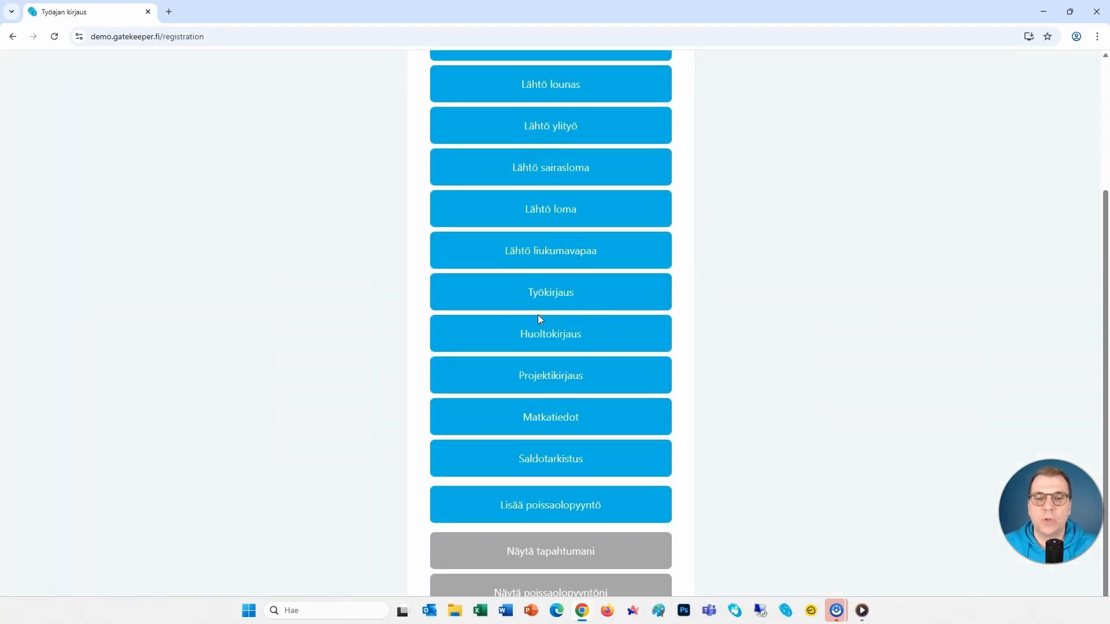
pyautogui.click(542, 584)
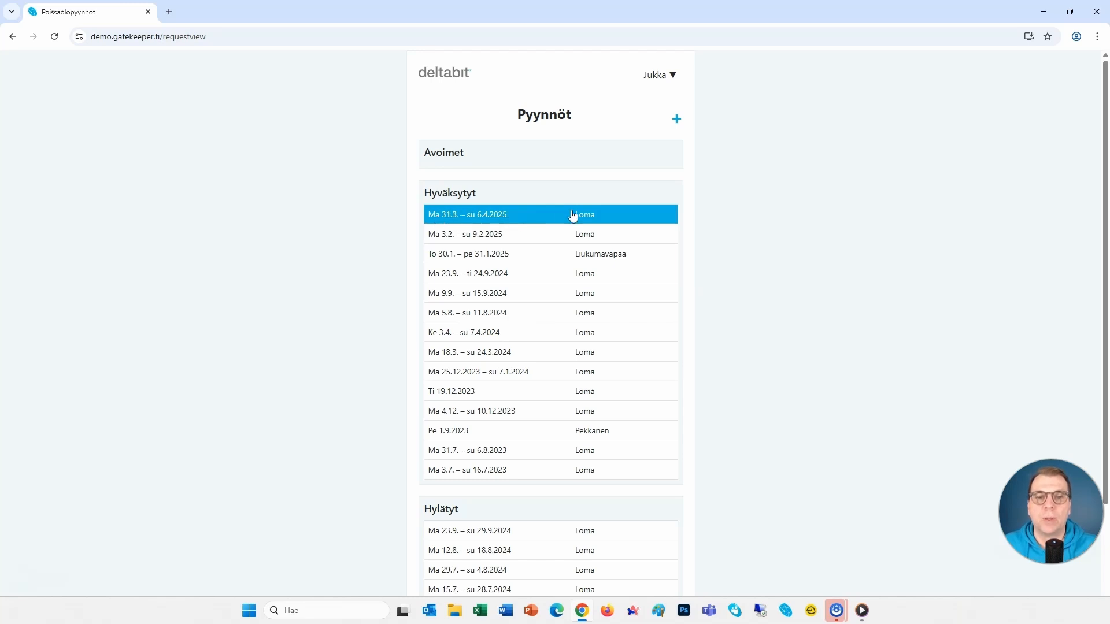
# Return to the time registration page and record a Työkirjaus for Piirakat, work phase Kaulinta, closing the confirmation
pyautogui.click(457, 74)
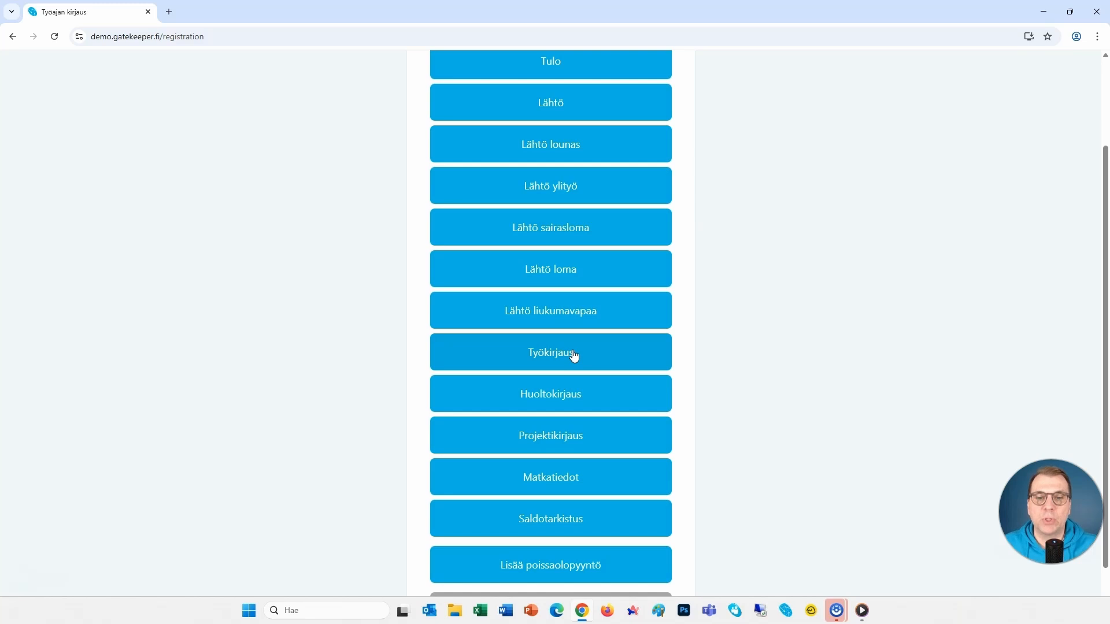
pyautogui.click(573, 355)
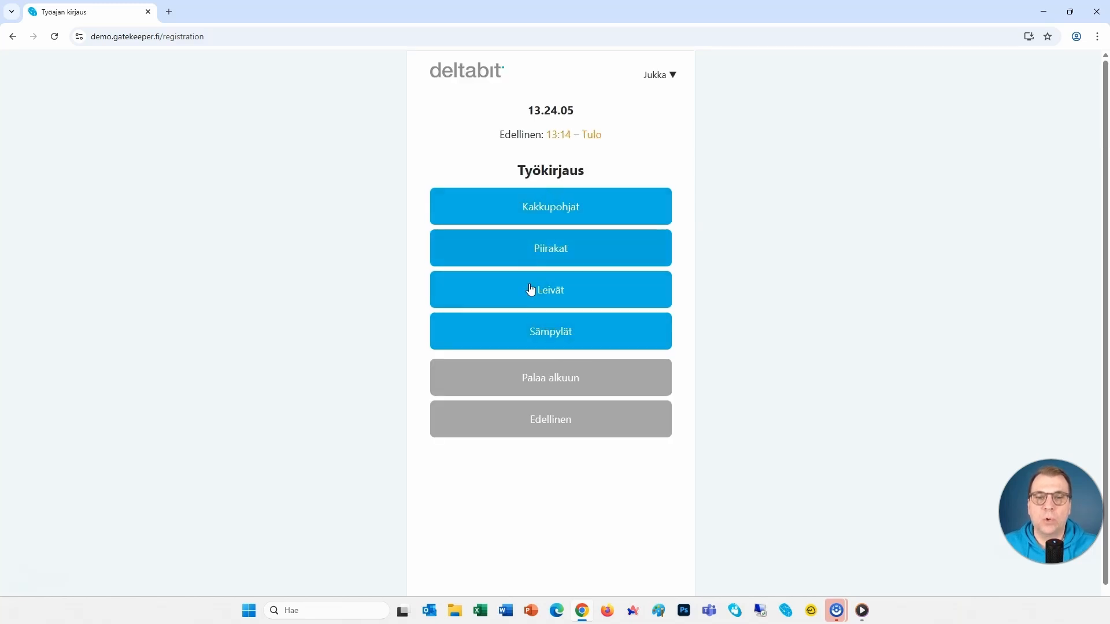
pyautogui.click(536, 247)
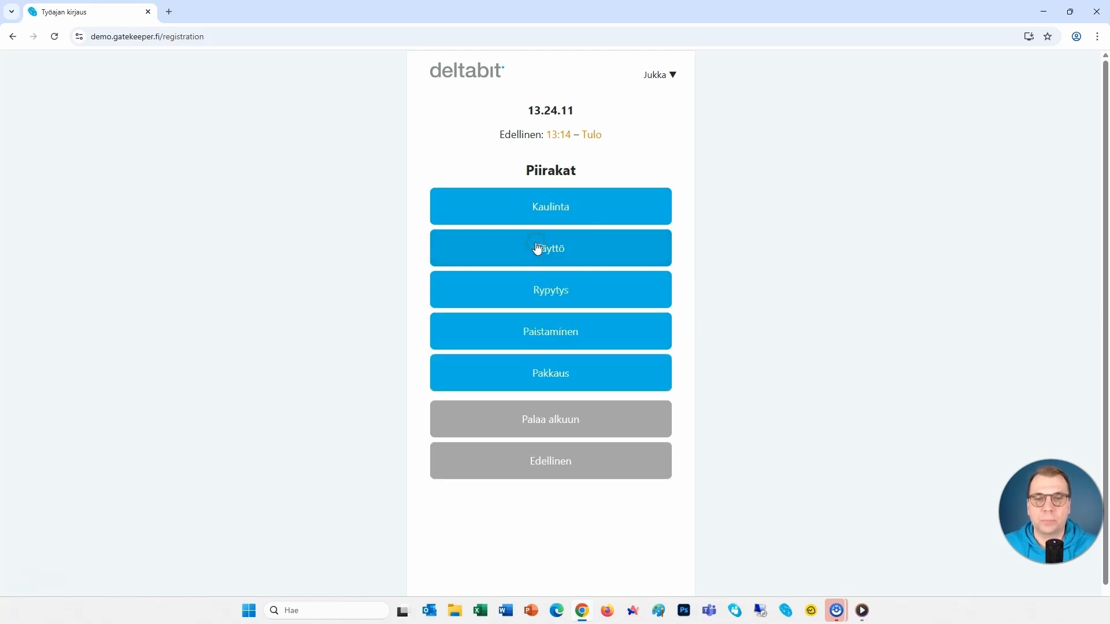
pyautogui.click(566, 214)
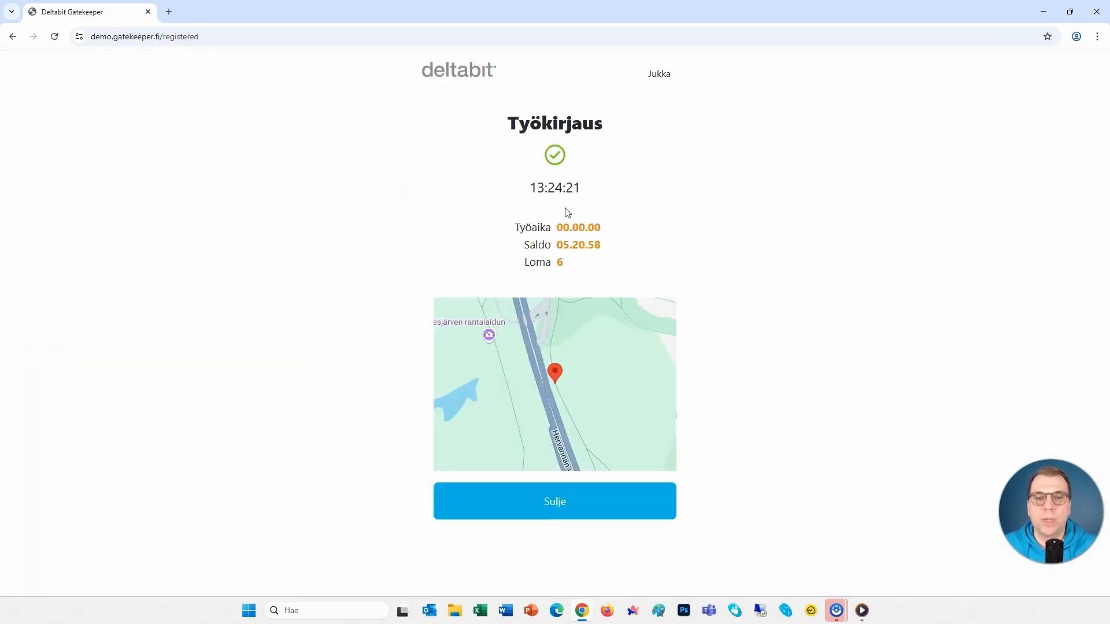
pyautogui.click(564, 509)
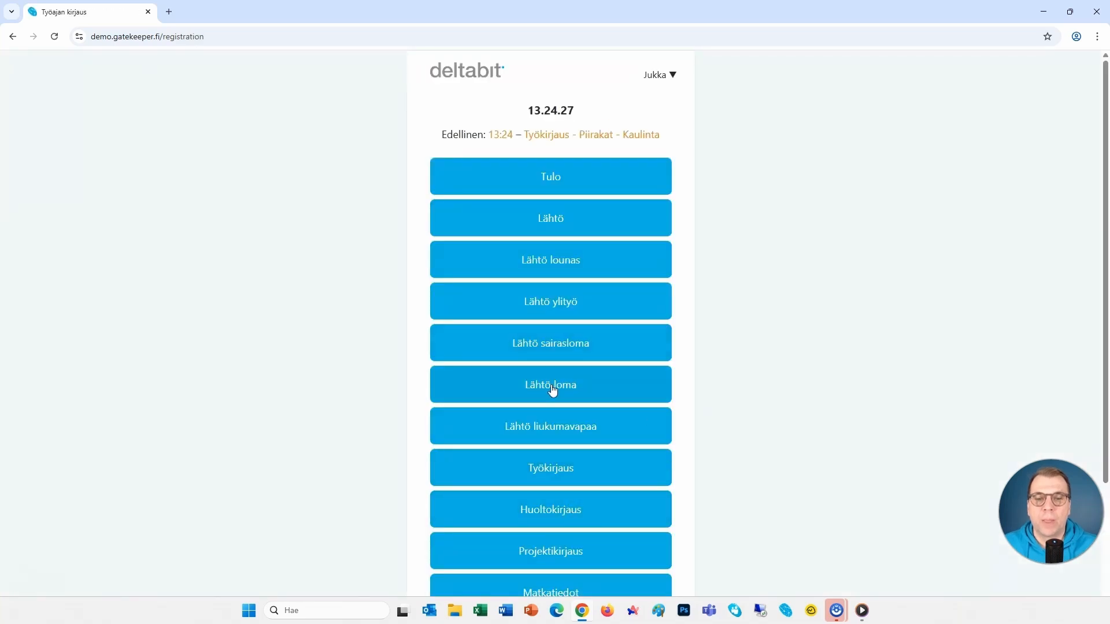
# Record a second Työkirjaus for Piirakat with the work phase Täyttö
pyautogui.click(548, 470)
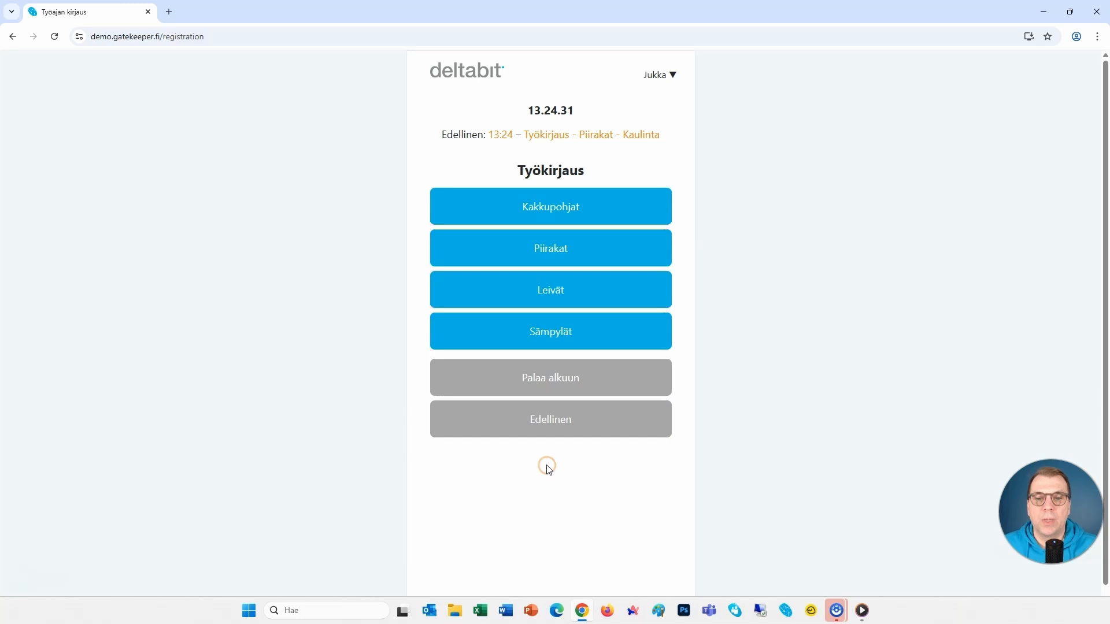
pyautogui.click(560, 251)
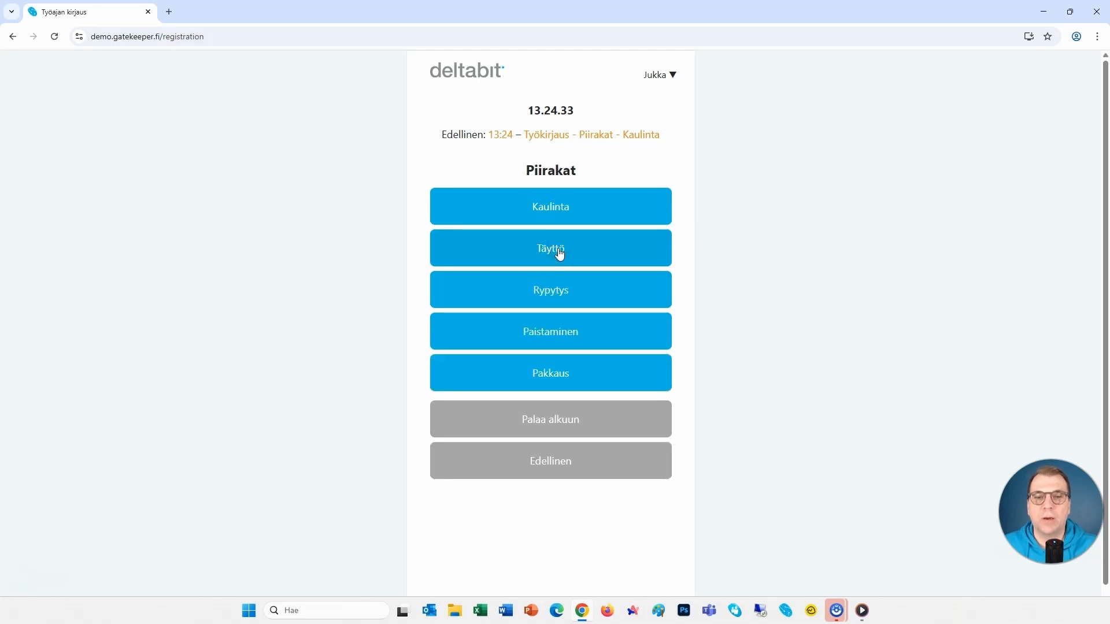
pyautogui.click(560, 251)
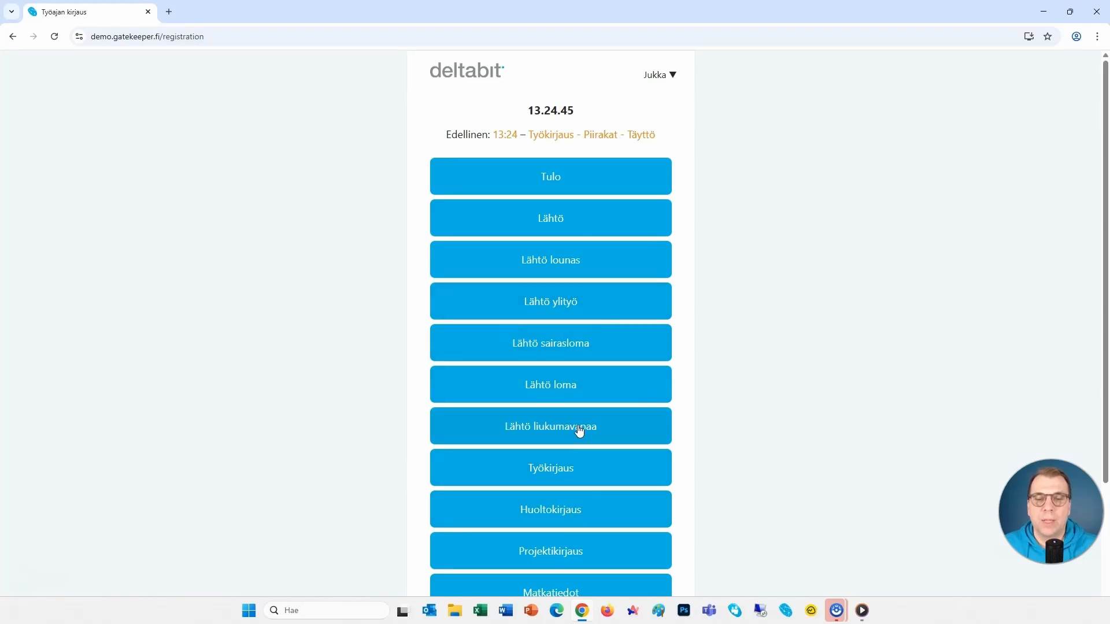
# Record a Huoltokirjaus for Korjaamotyö with car number 145 and close the confirmation
pyautogui.scroll(-2, 581, 432)
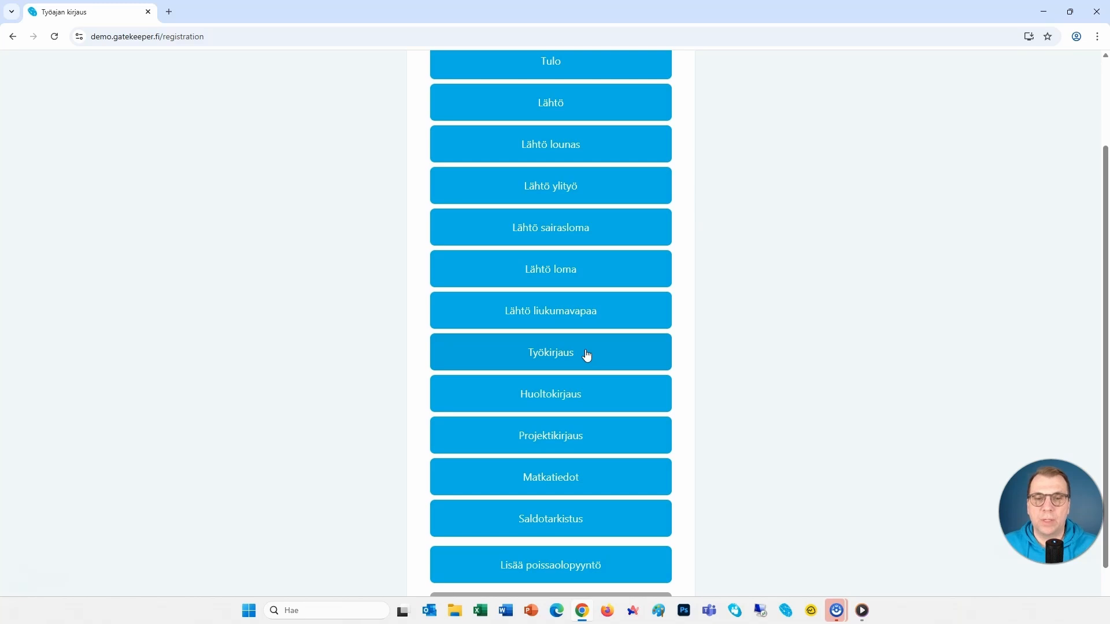
pyautogui.click(578, 395)
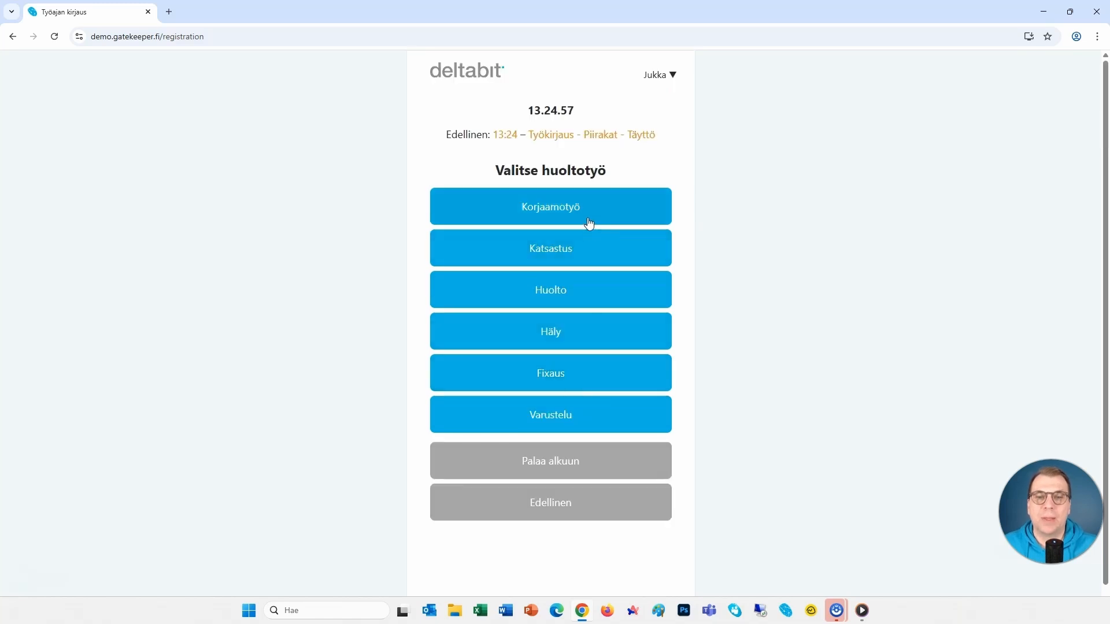
pyautogui.click(547, 209)
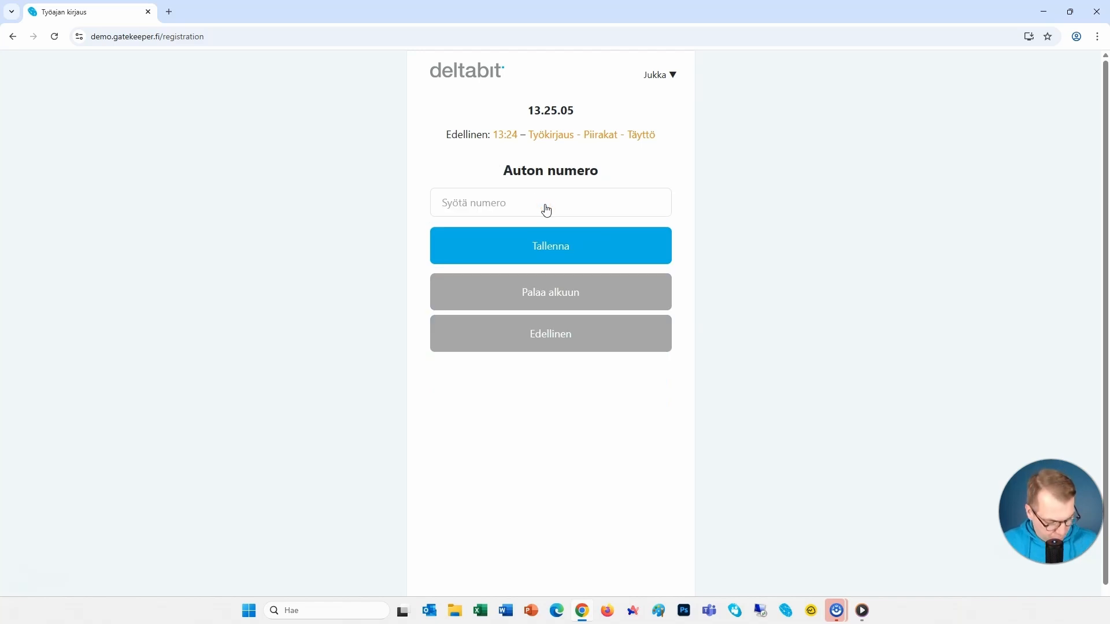
pyautogui.write('145')
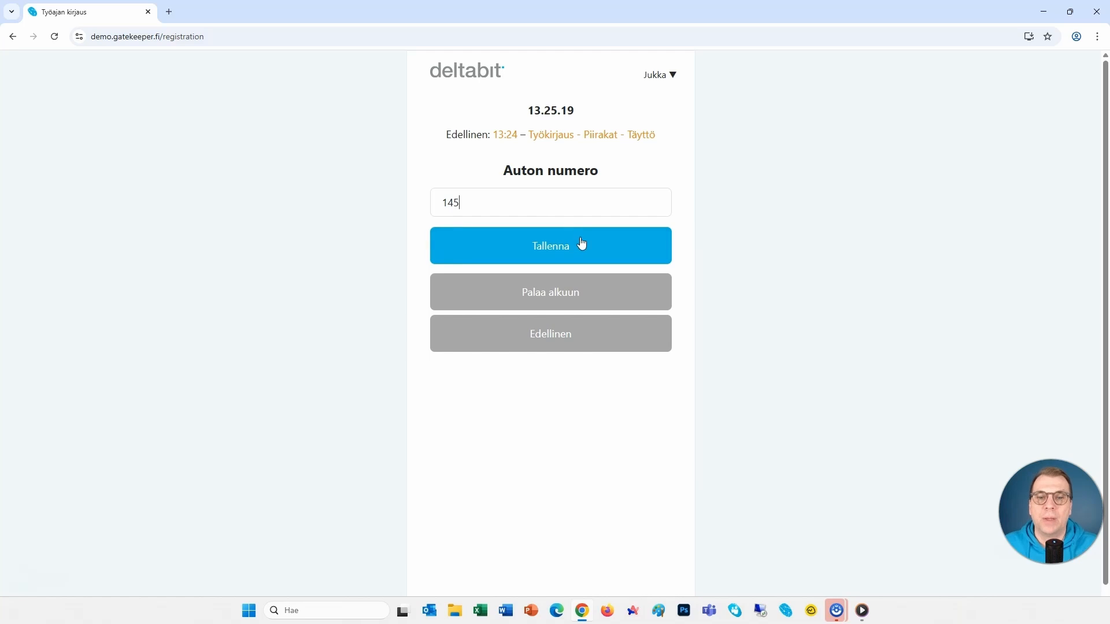
pyautogui.click(546, 246)
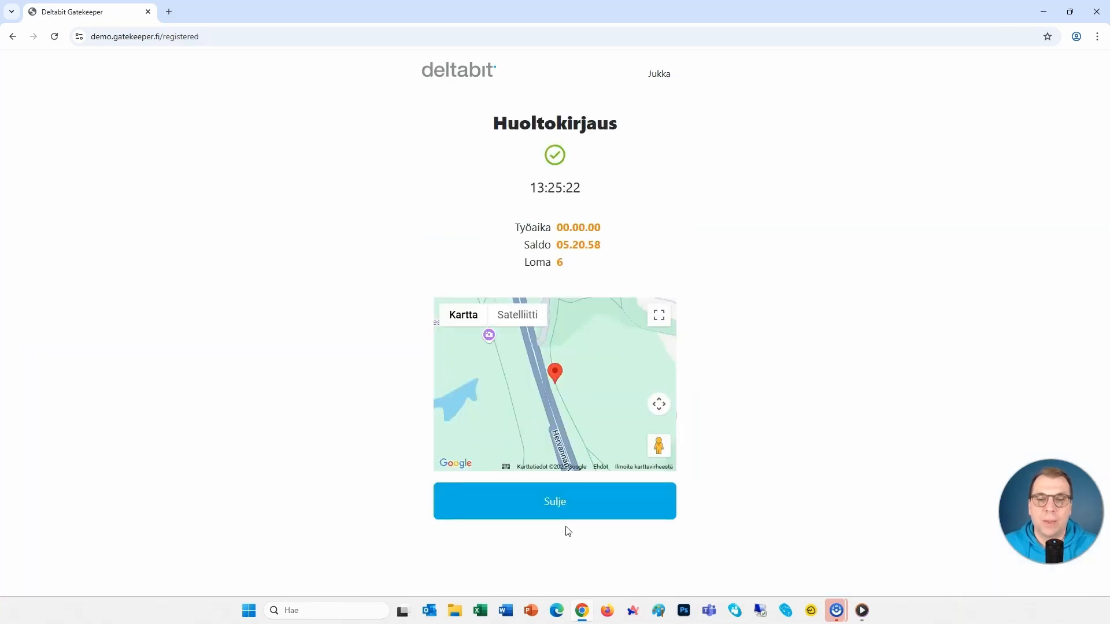
pyautogui.click(574, 511)
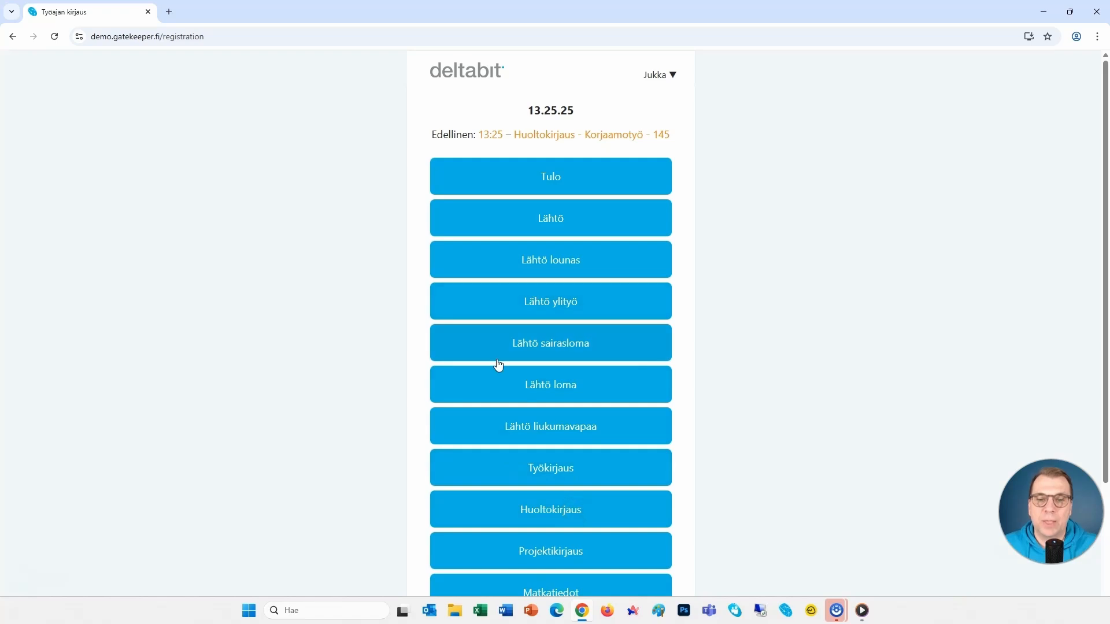
# Open the Työaikaseuranta page for working time monitoring
pyautogui.scroll(-3, 496, 366)
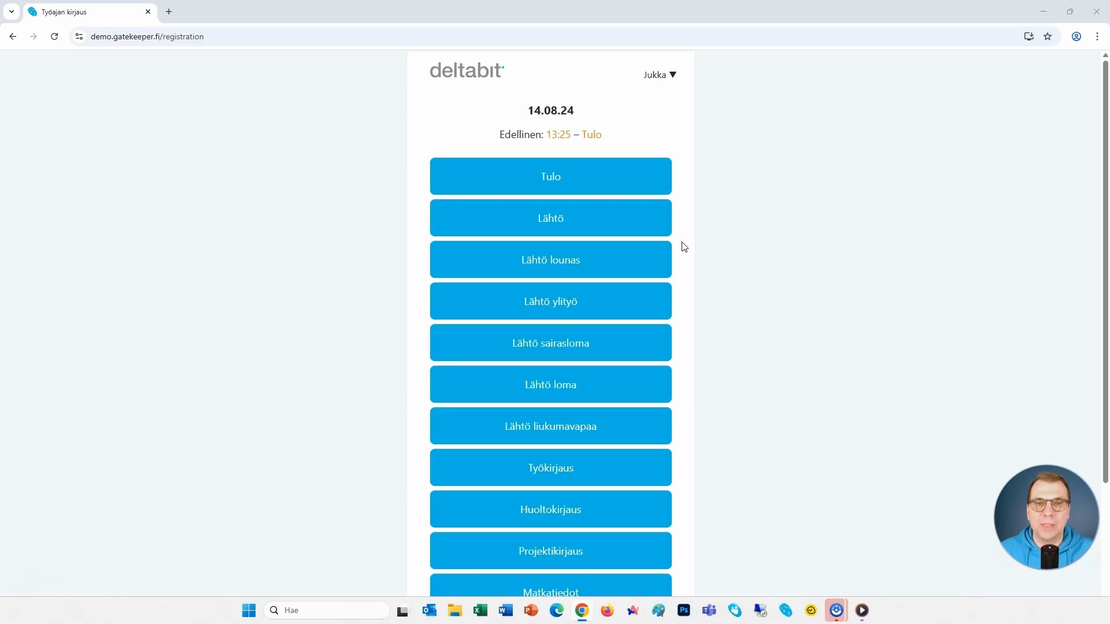
pyautogui.click(670, 81)
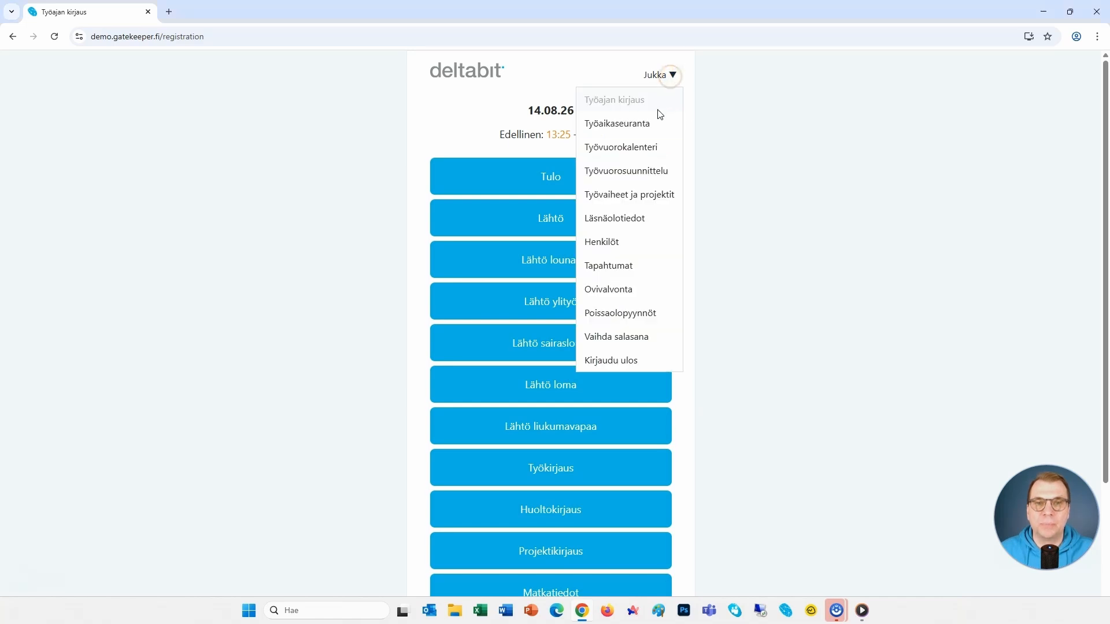
pyautogui.click(652, 124)
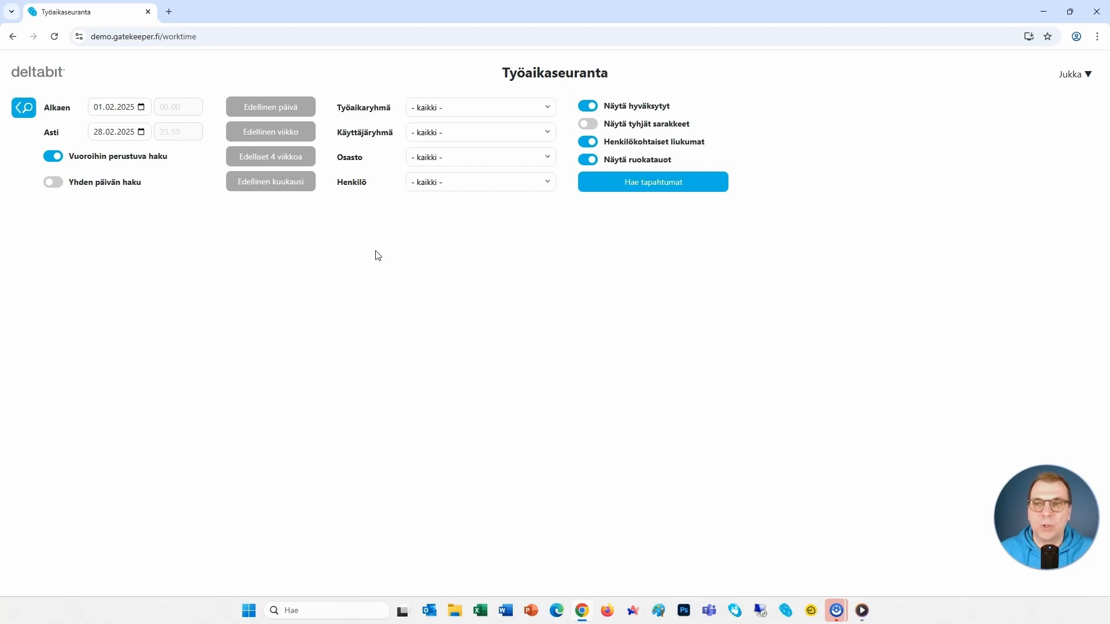
# Set the search period to run from 17.02.2025 to 02.03.2025
pyautogui.click(141, 107)
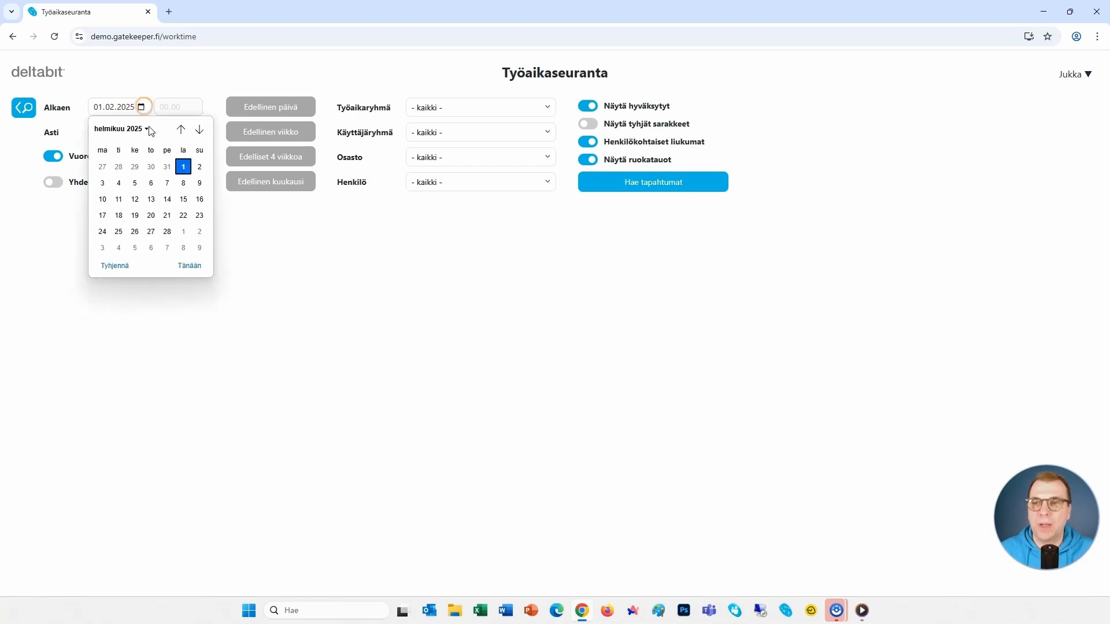
pyautogui.click(104, 213)
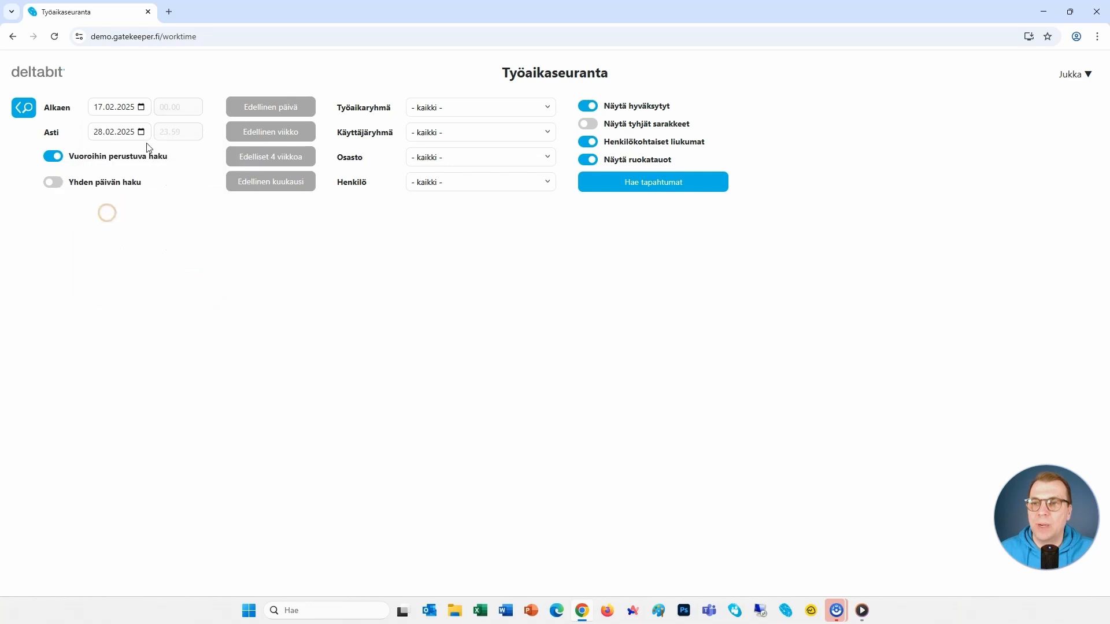
pyautogui.click(141, 132)
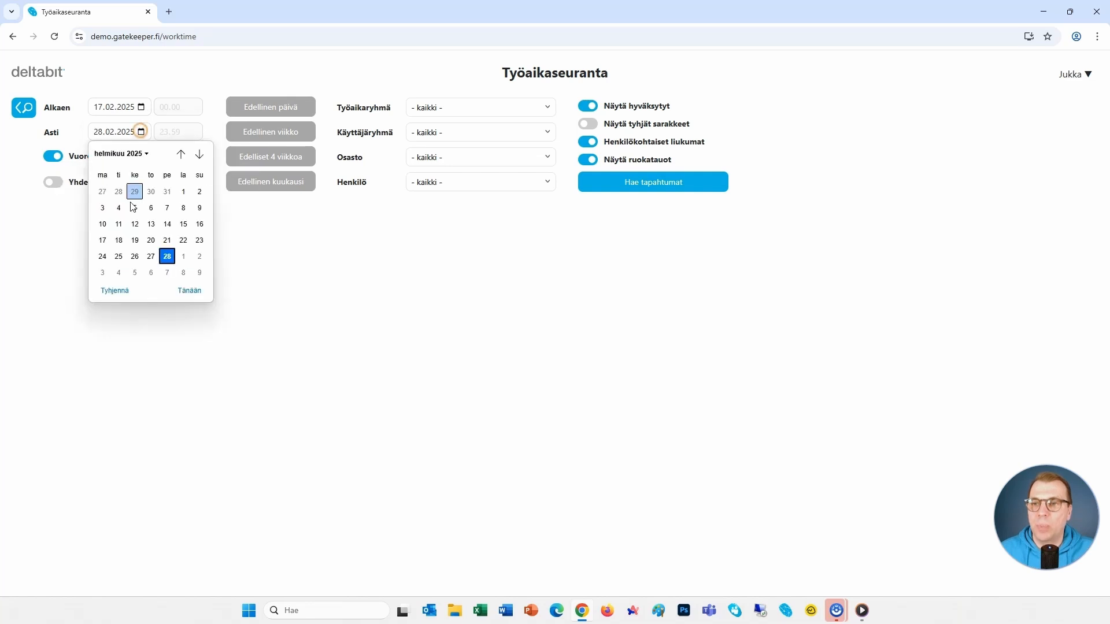
pyautogui.click(198, 256)
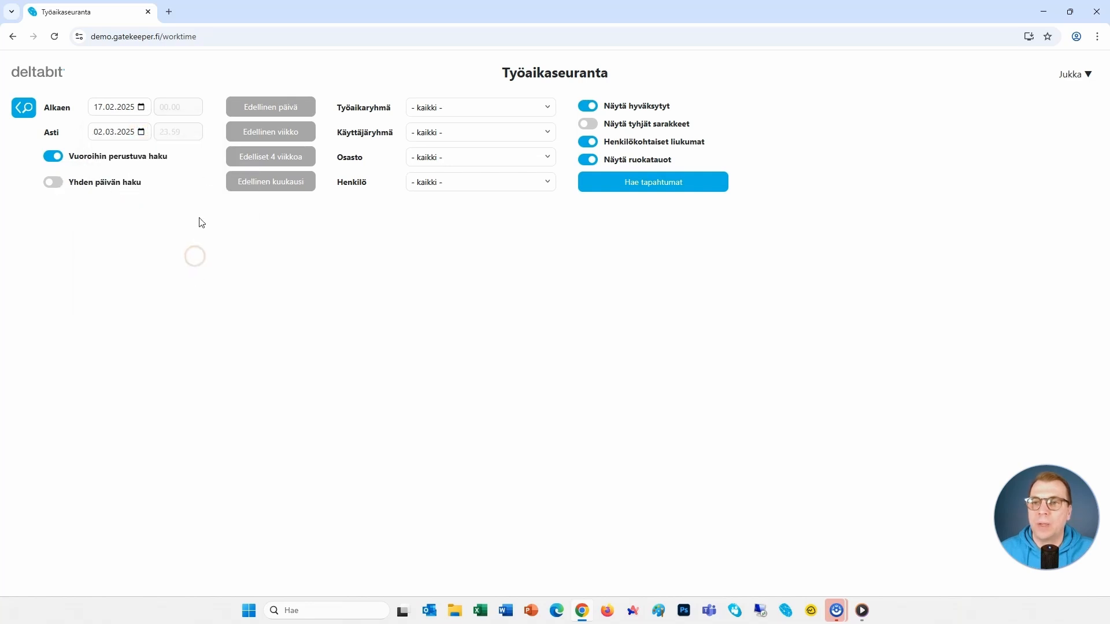
# Try the previous day, previous week and previous four weeks periods, and finish with the previous month, 01.02.2025–28.02.2025
pyautogui.click(279, 109)
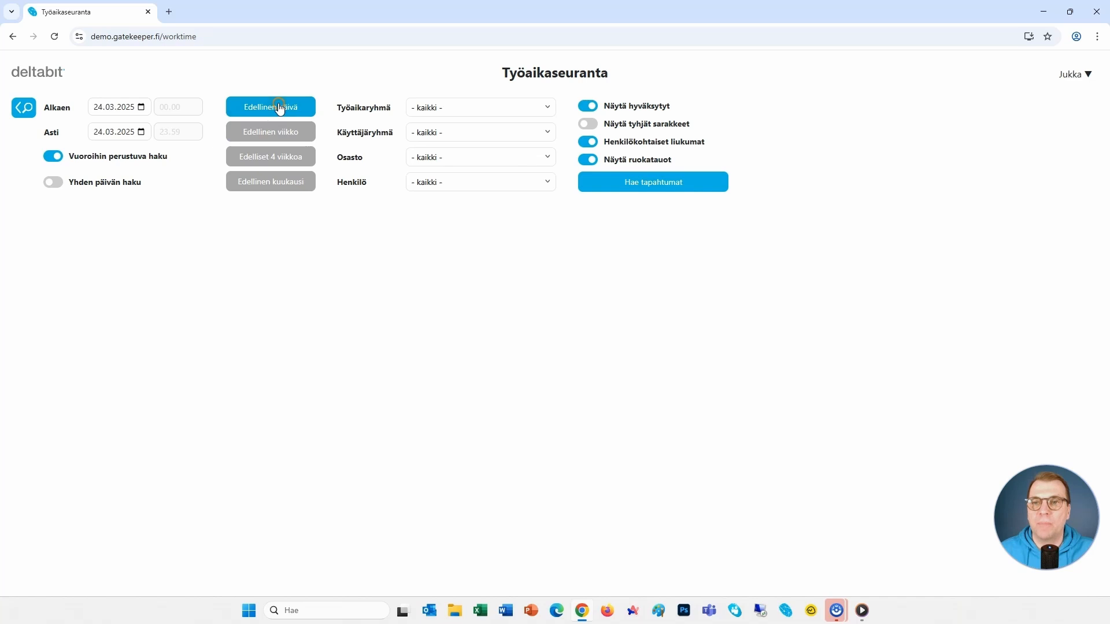
pyautogui.click(278, 132)
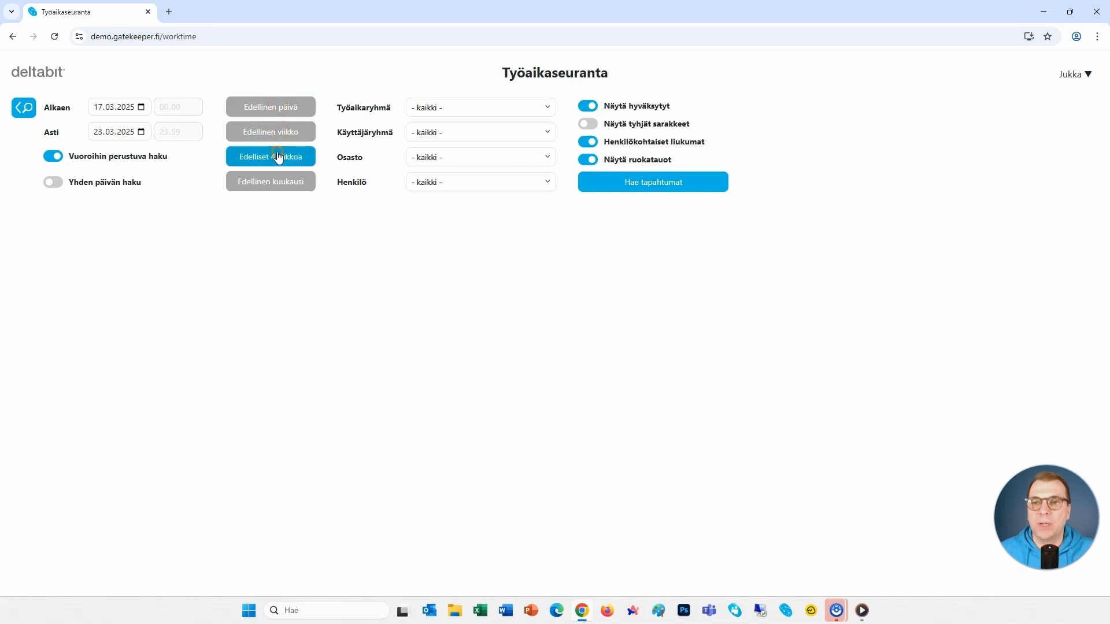
pyautogui.click(279, 155)
pyautogui.click(273, 180)
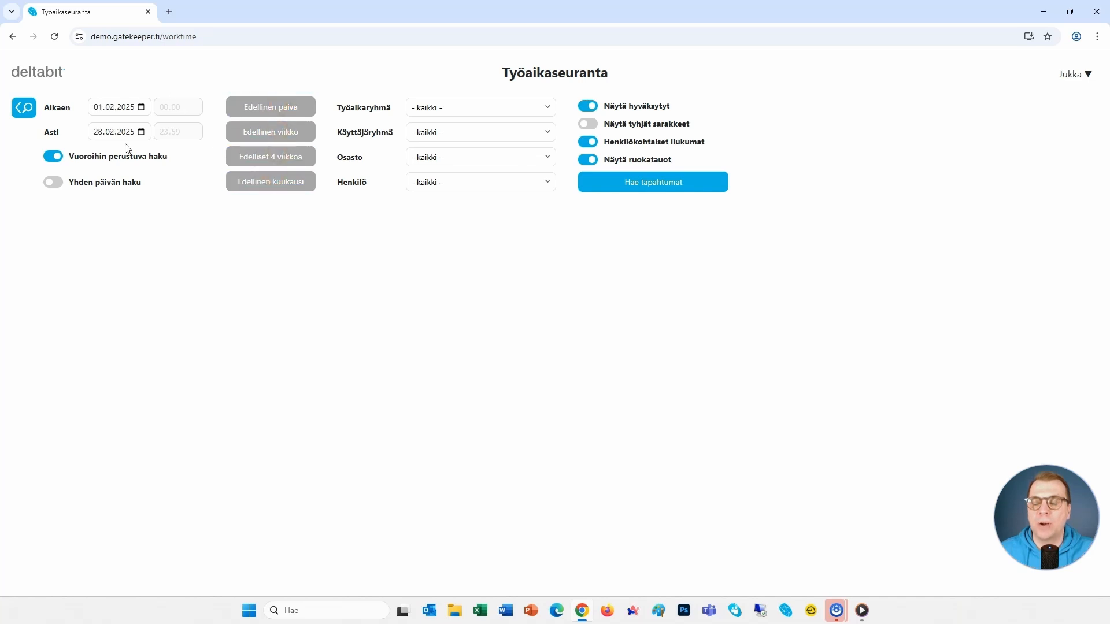
# Examine the choices of the Työaikaryhmä, Käyttäjäryhmä and Henkilö filters, leaving each one at - kaikki -
pyautogui.click(500, 109)
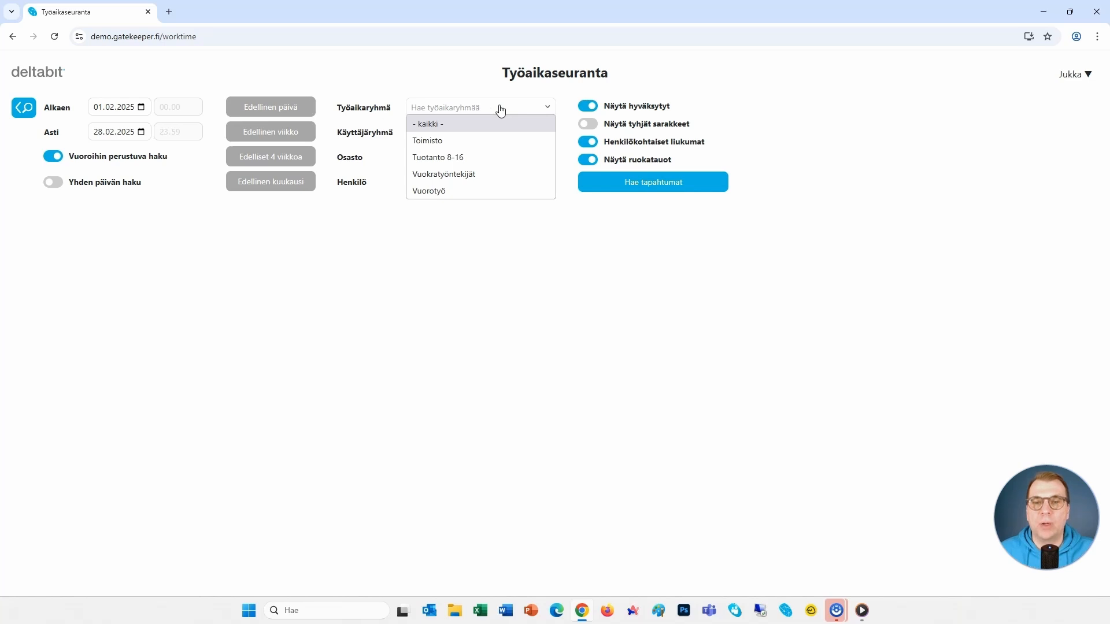
pyautogui.click(500, 110)
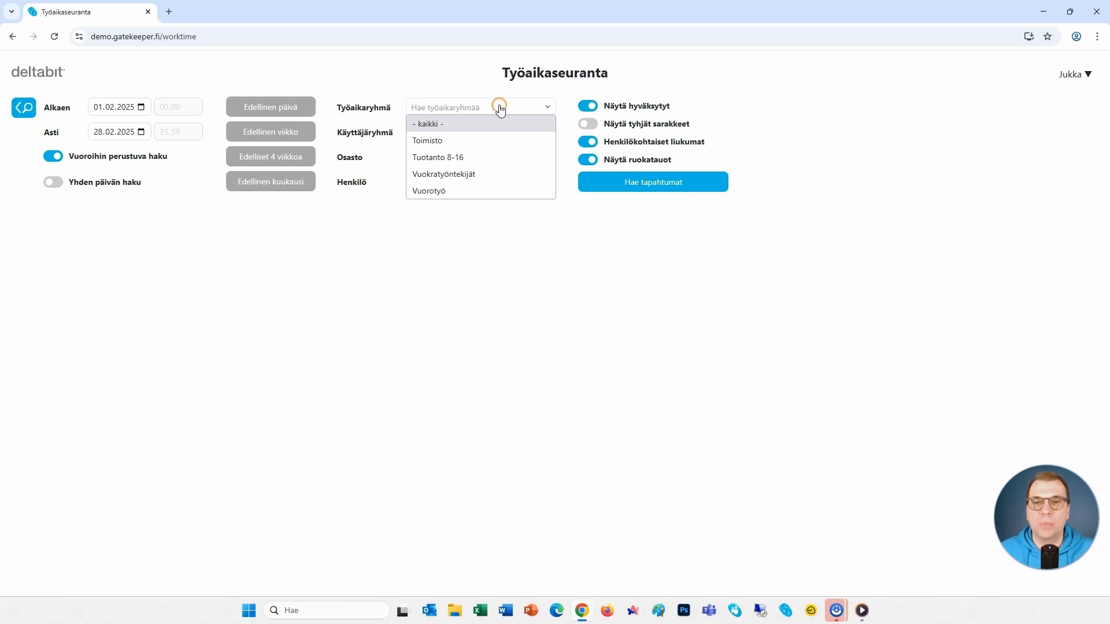
pyautogui.click(546, 108)
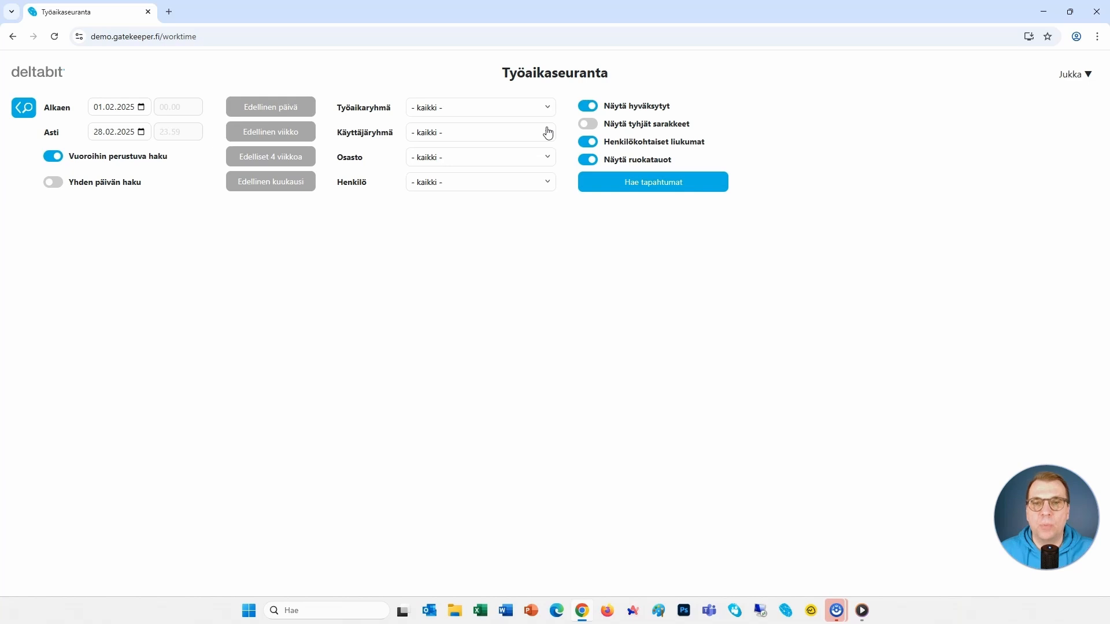
pyautogui.click(547, 133)
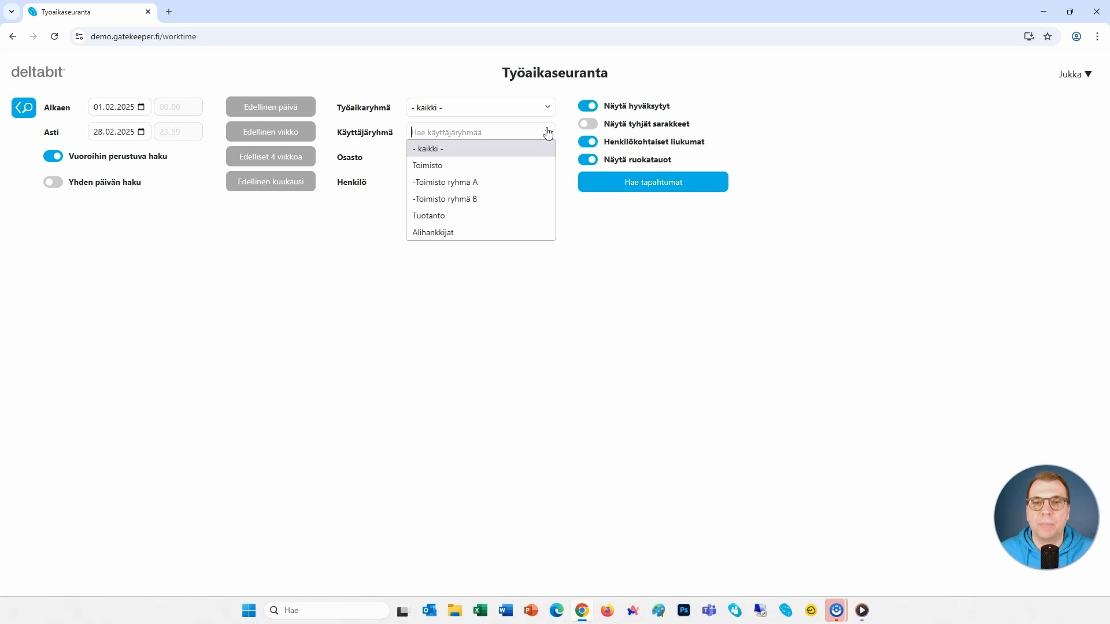
pyautogui.click(548, 133)
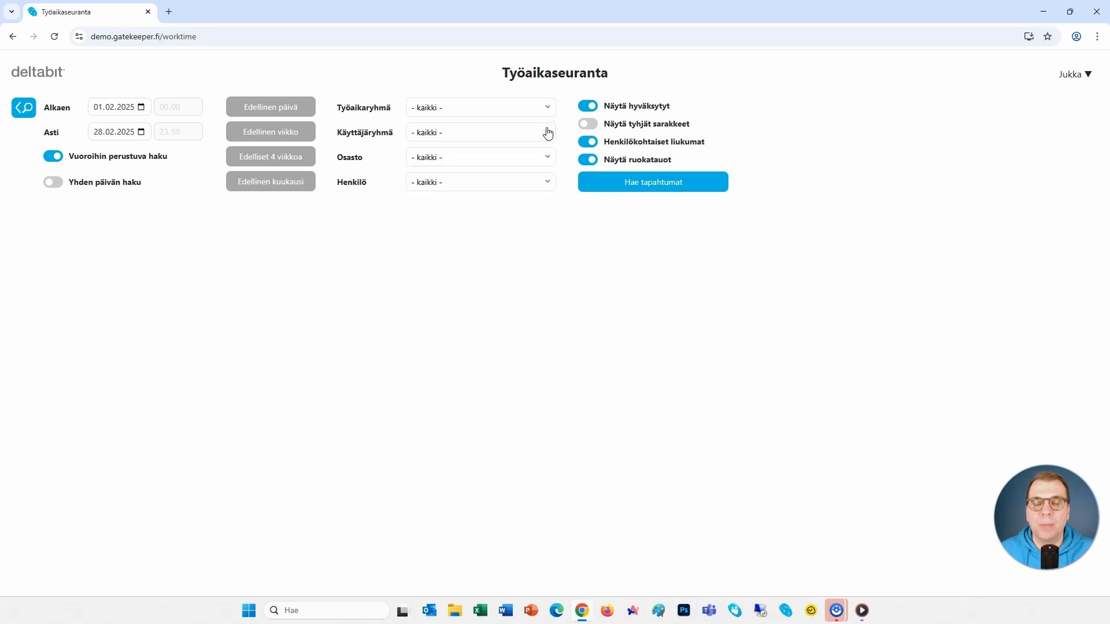
pyautogui.click(548, 184)
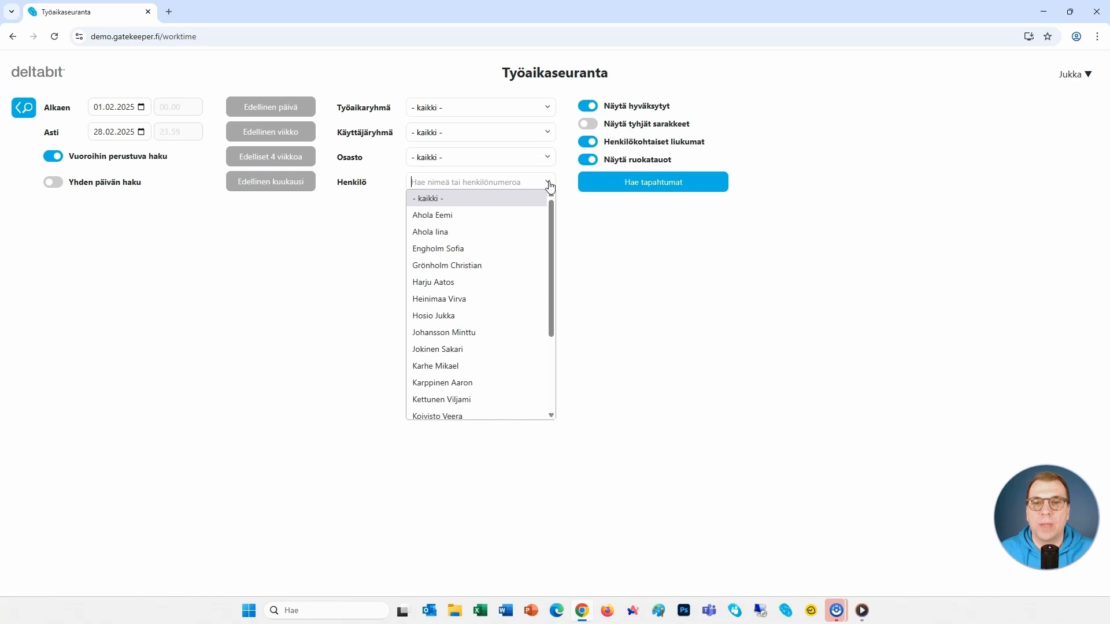
pyautogui.click(548, 184)
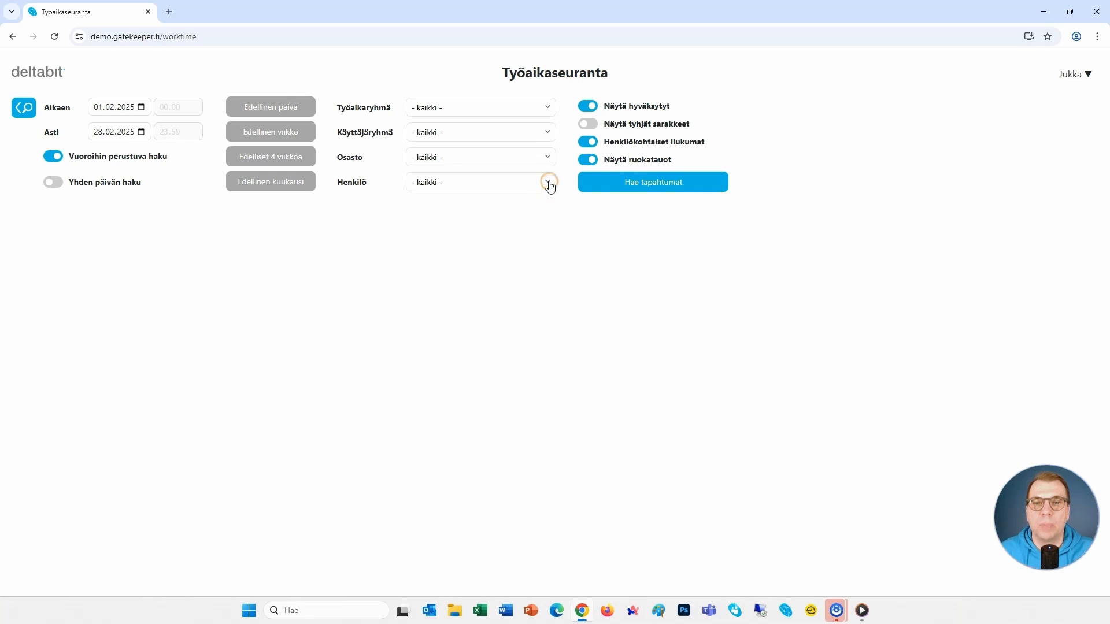
# Fetch the period's working time events and select 07.02.2025 in the daily breakdown of the red-highlighted employee with 140,46 working hours
pyautogui.click(637, 182)
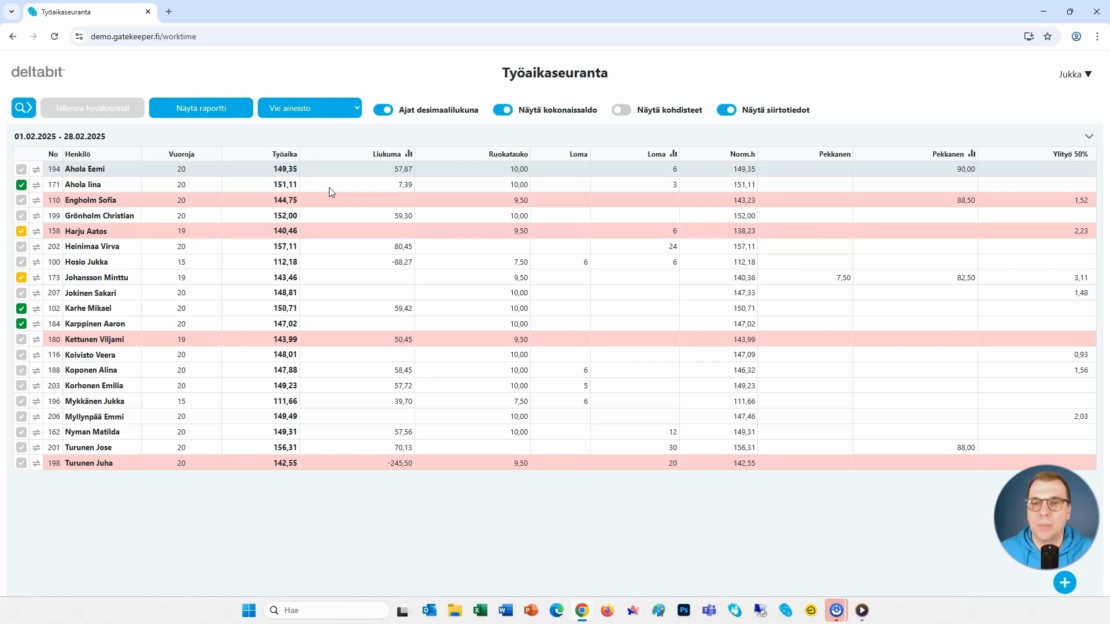
pyautogui.click(338, 201)
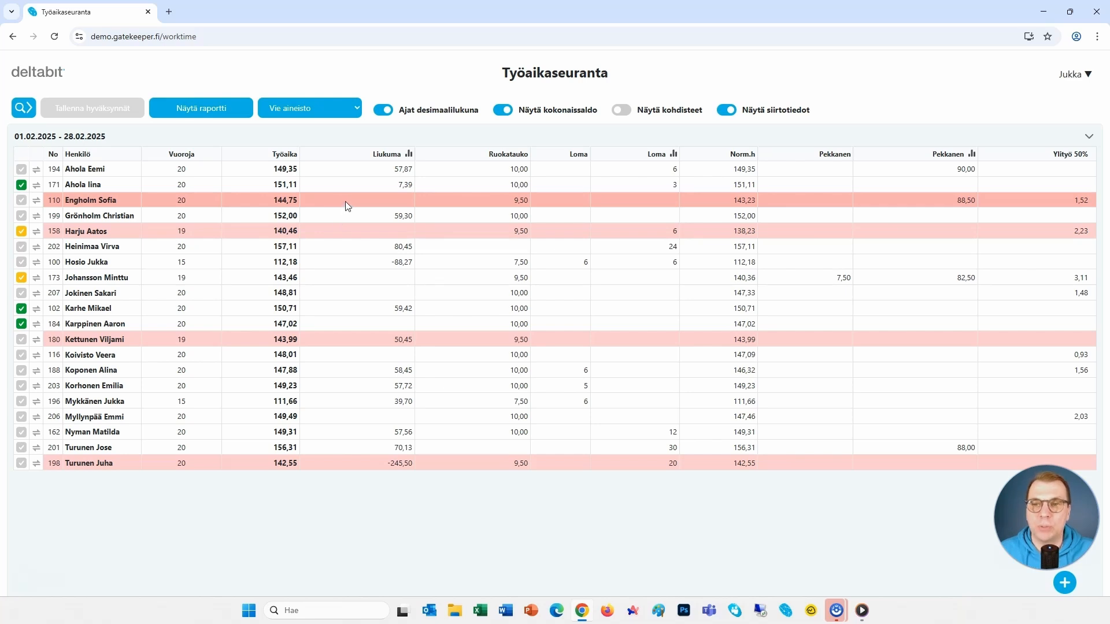
pyautogui.click(342, 230)
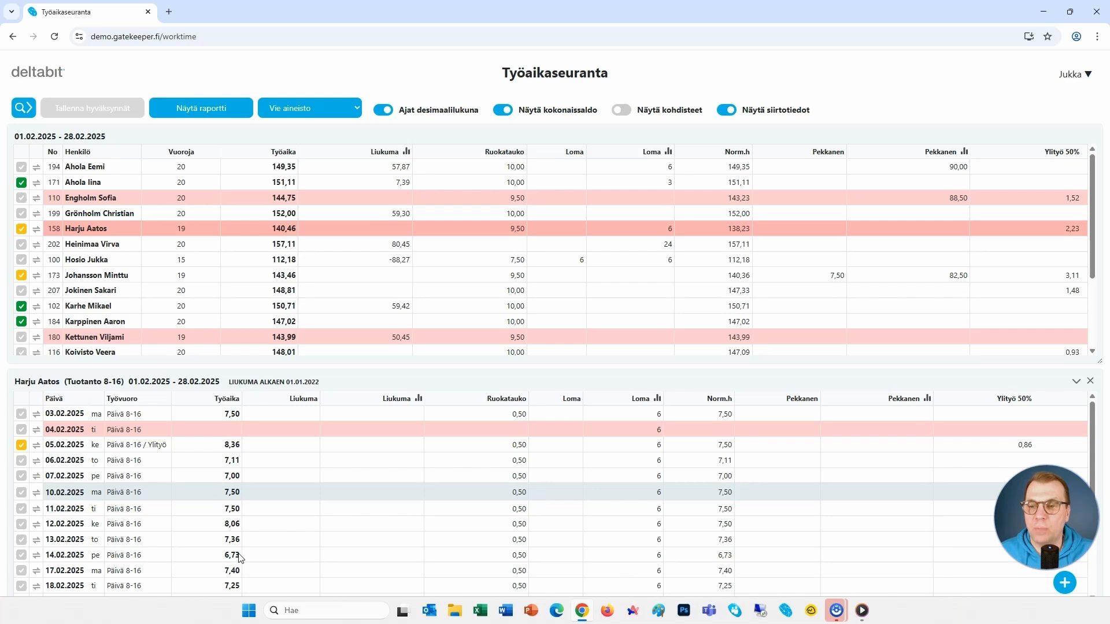
pyautogui.click(236, 477)
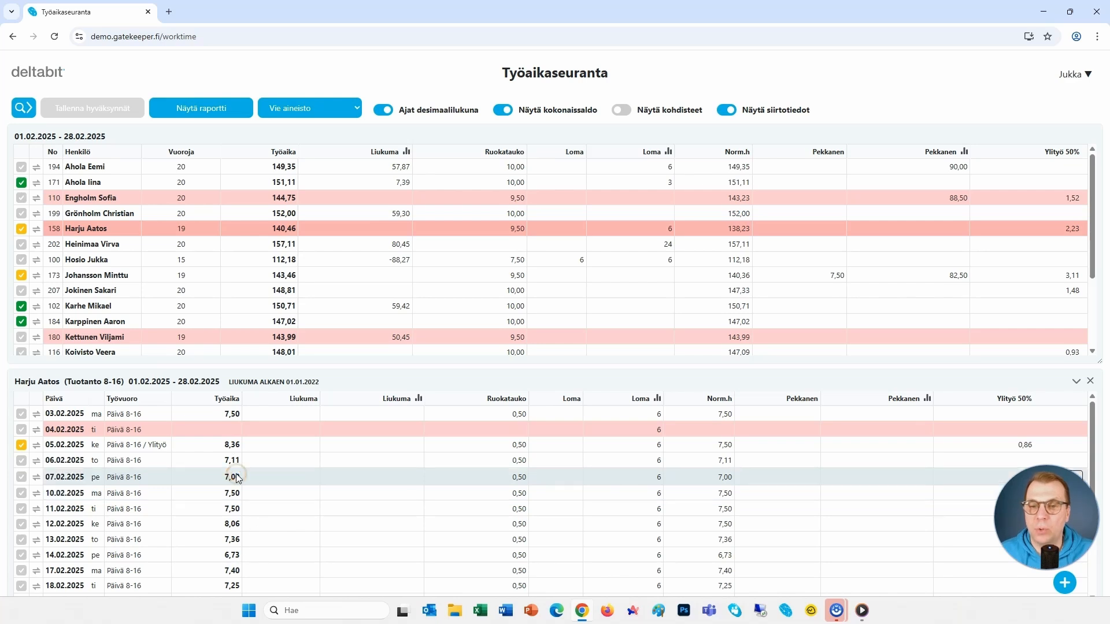
# Compare the daily breakdowns of the employees with 143,46 and 140,46 working hours, and view the latter's events on 04.02.2025 and 03.02.2025
pyautogui.click(261, 278)
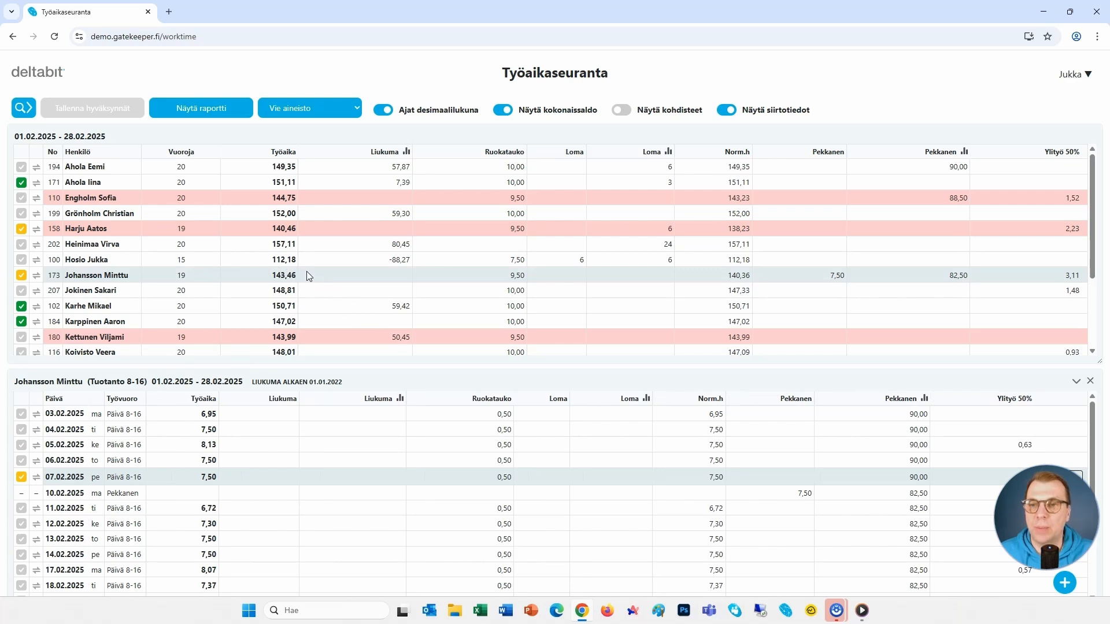
pyautogui.click(278, 230)
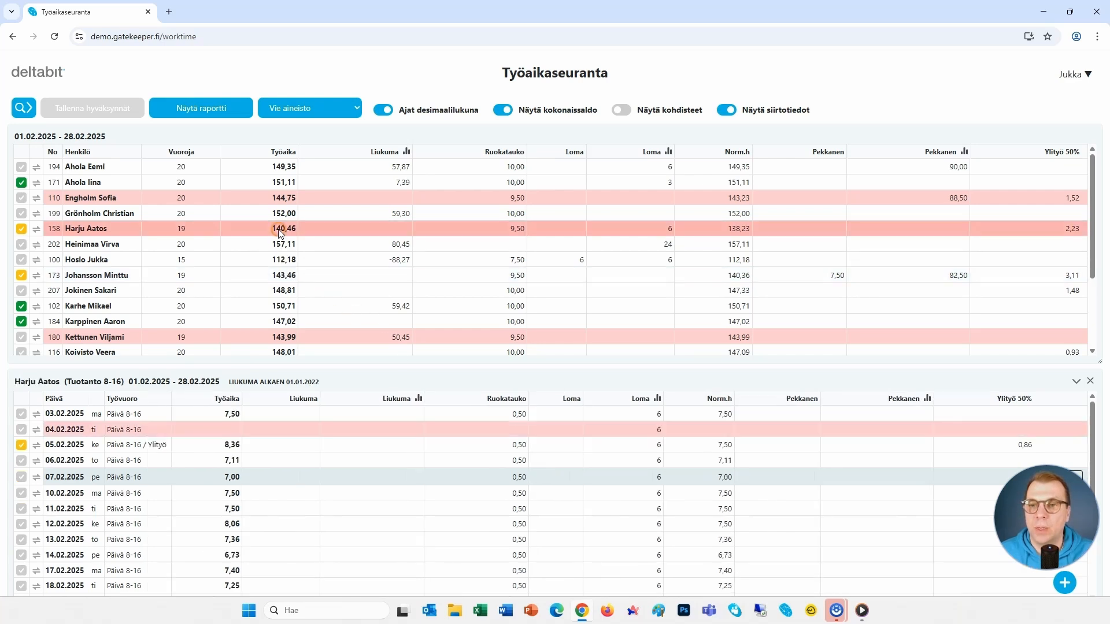
pyautogui.click(246, 427)
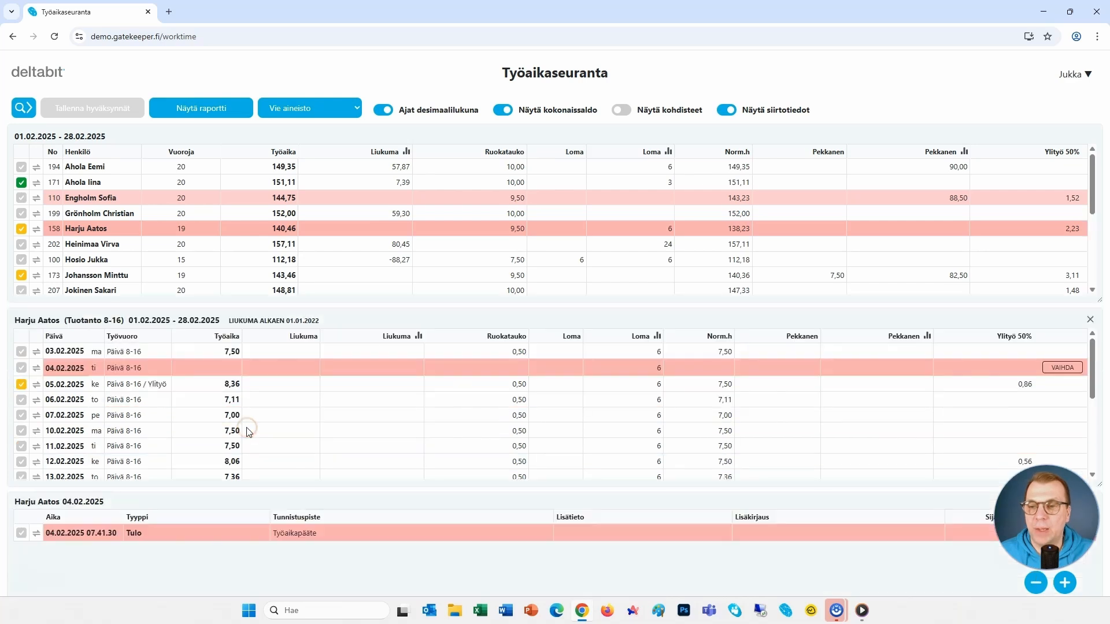
pyautogui.click(229, 351)
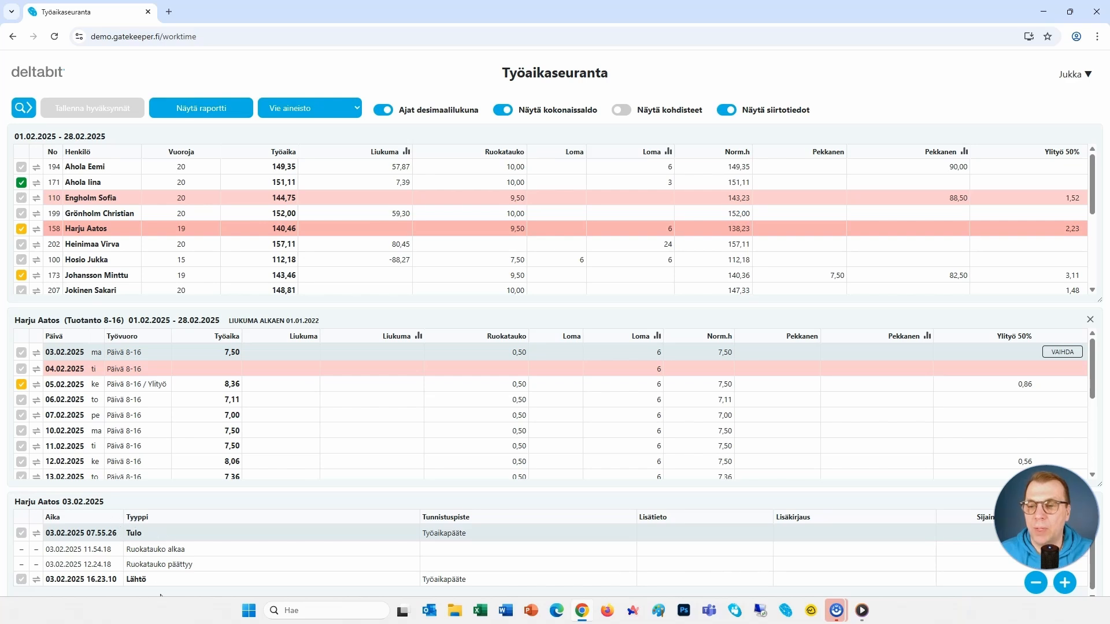
# Add a Tulo event on 04.02.2025 at 15.45.00 for the selected employee with the note "Unohtanut leimata", and save it
pyautogui.click(147, 366)
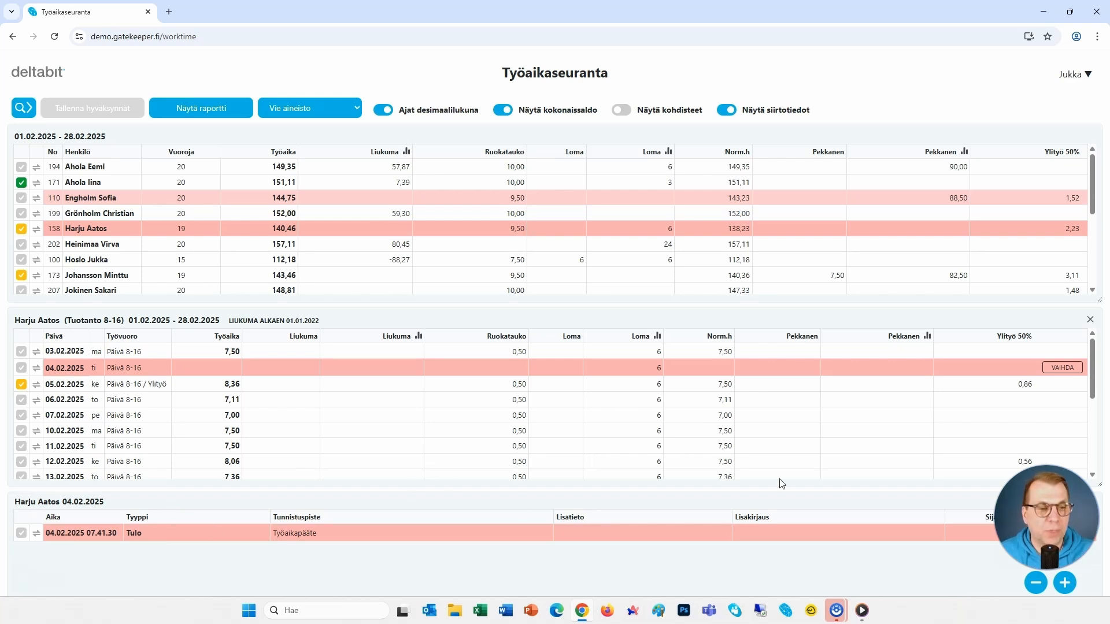
pyautogui.click(1064, 582)
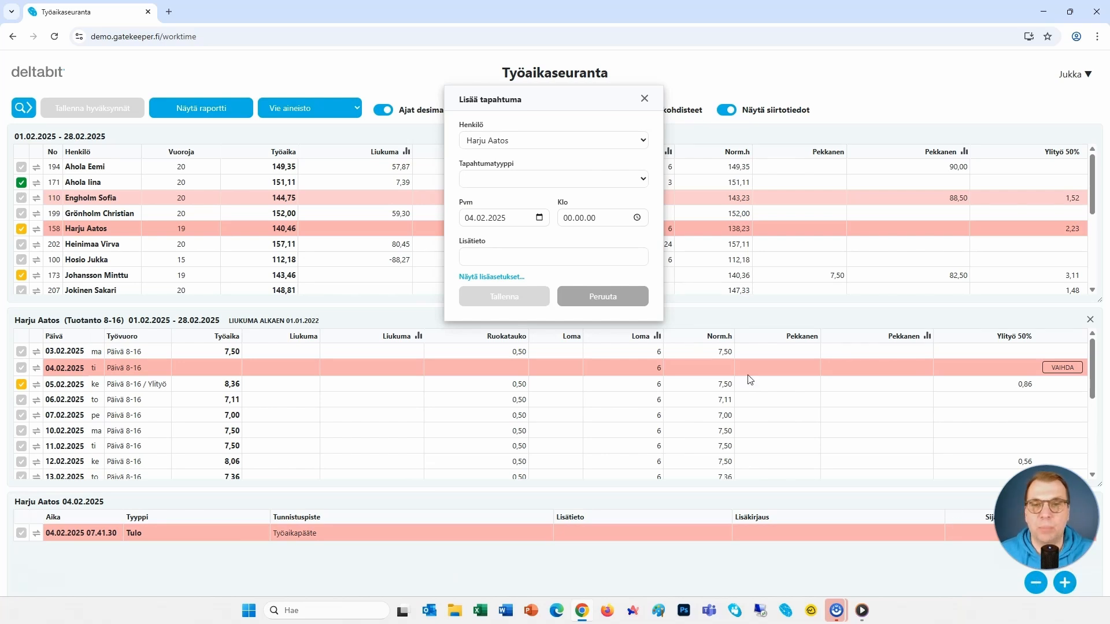
pyautogui.click(567, 181)
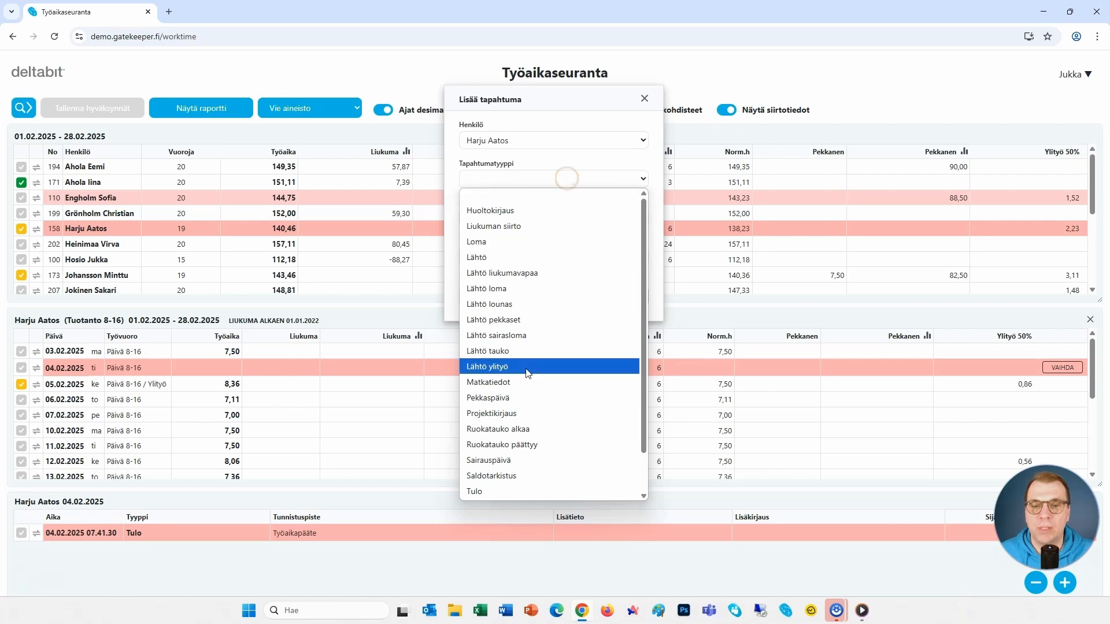
pyautogui.click(510, 489)
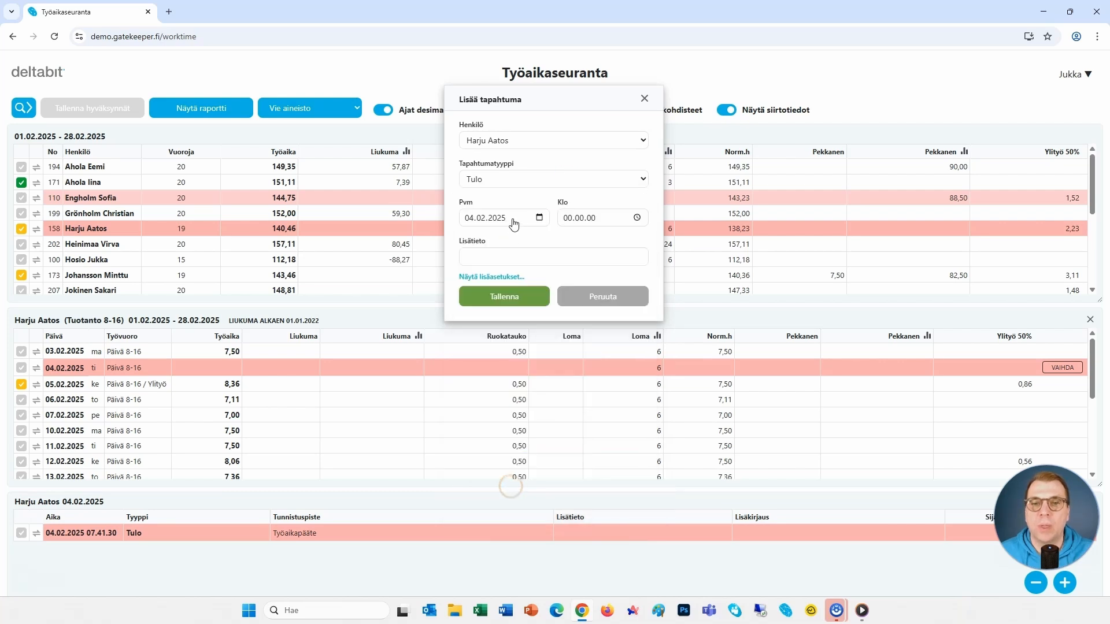
pyautogui.click(567, 218)
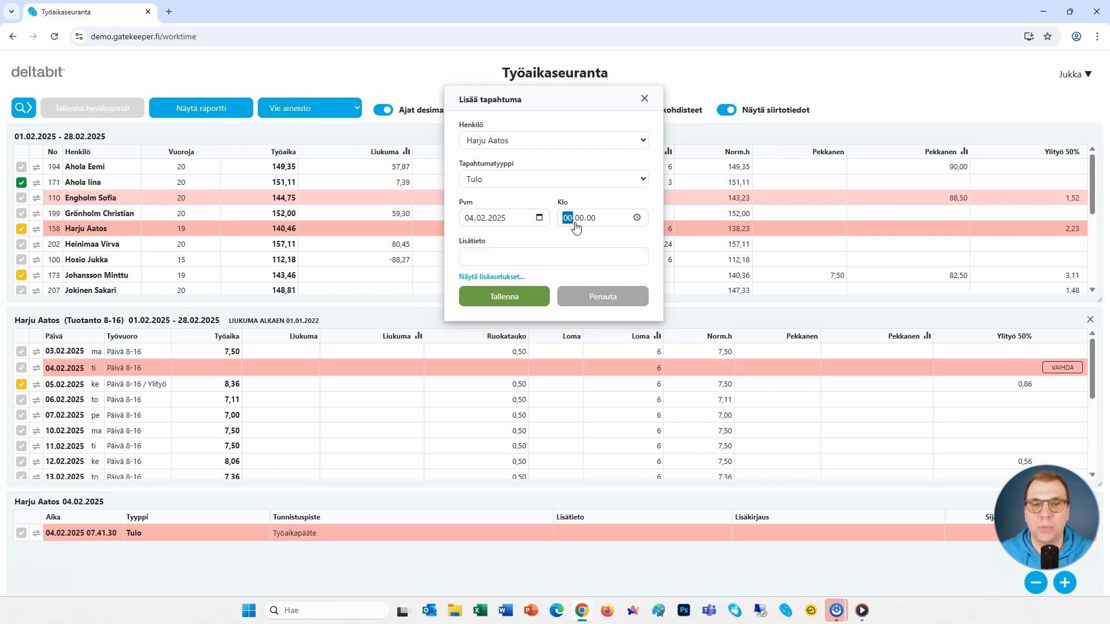
pyautogui.write('1')
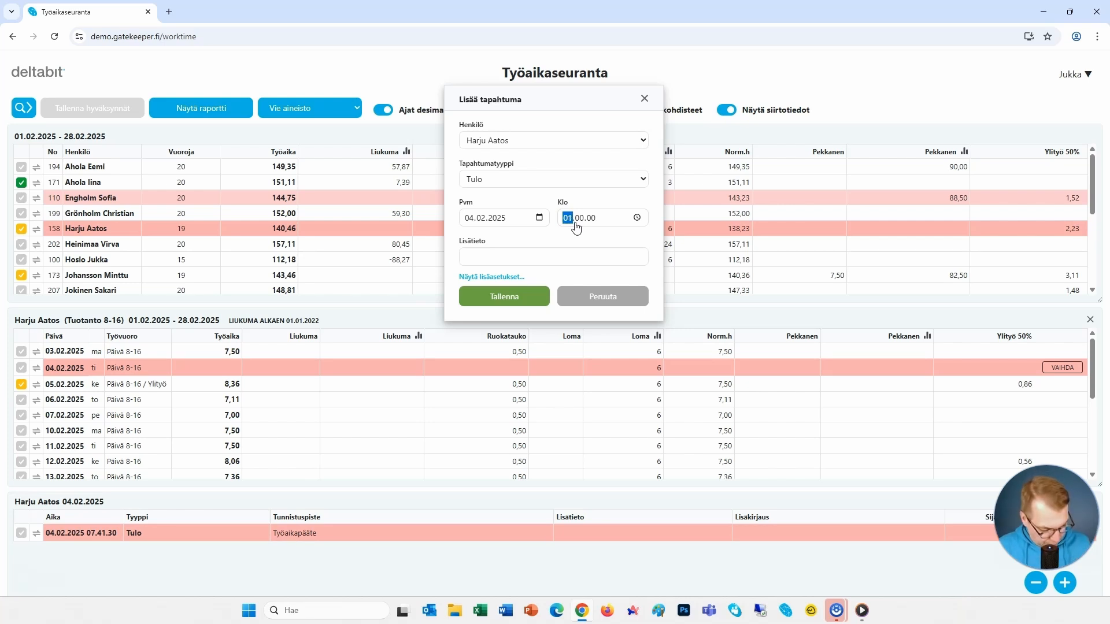
pyautogui.write('5.45')
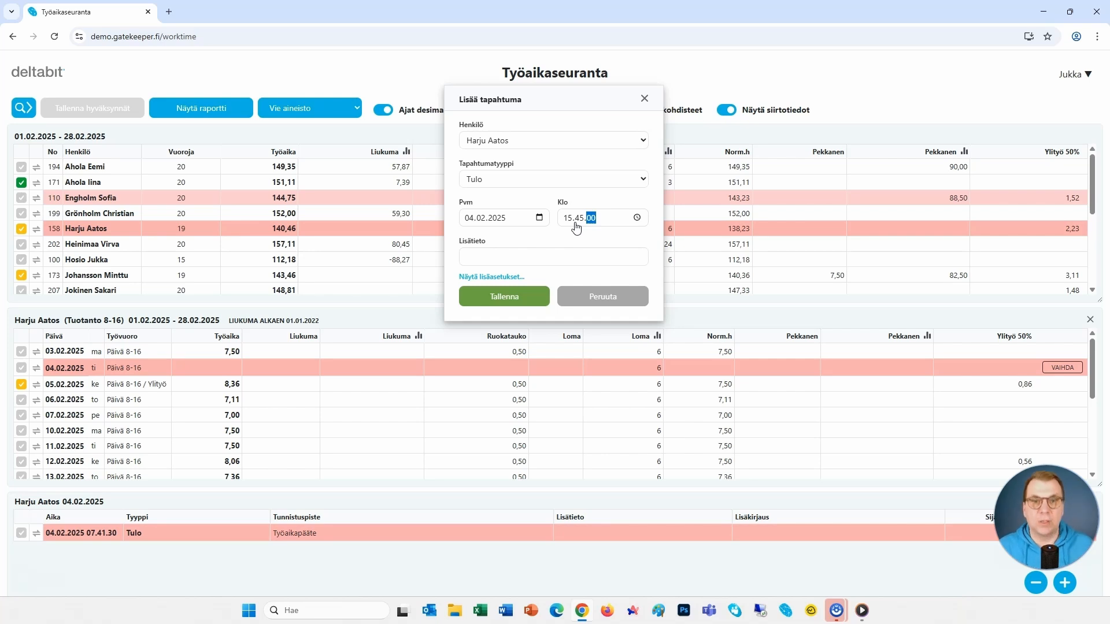
pyautogui.click(589, 249)
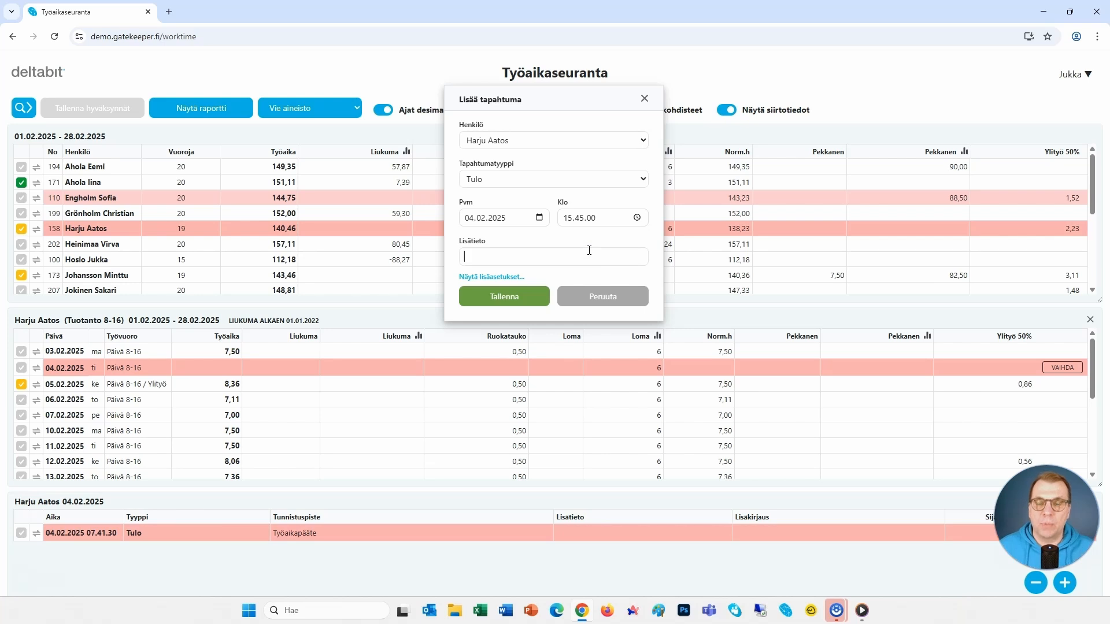
pyautogui.write('Uno')
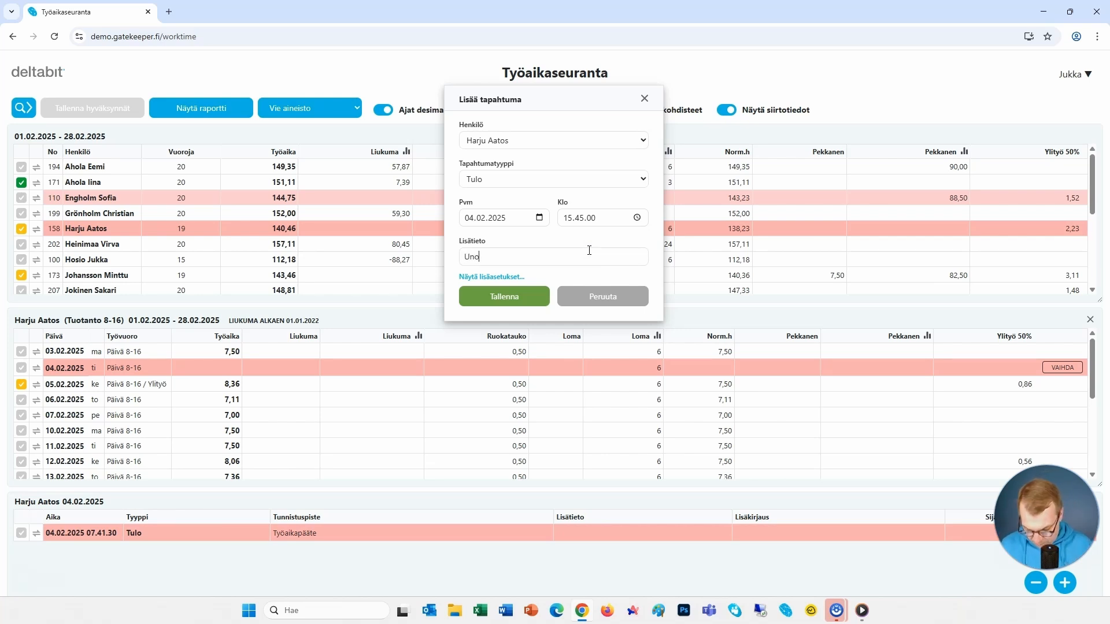
pyautogui.write('htanut leimata')
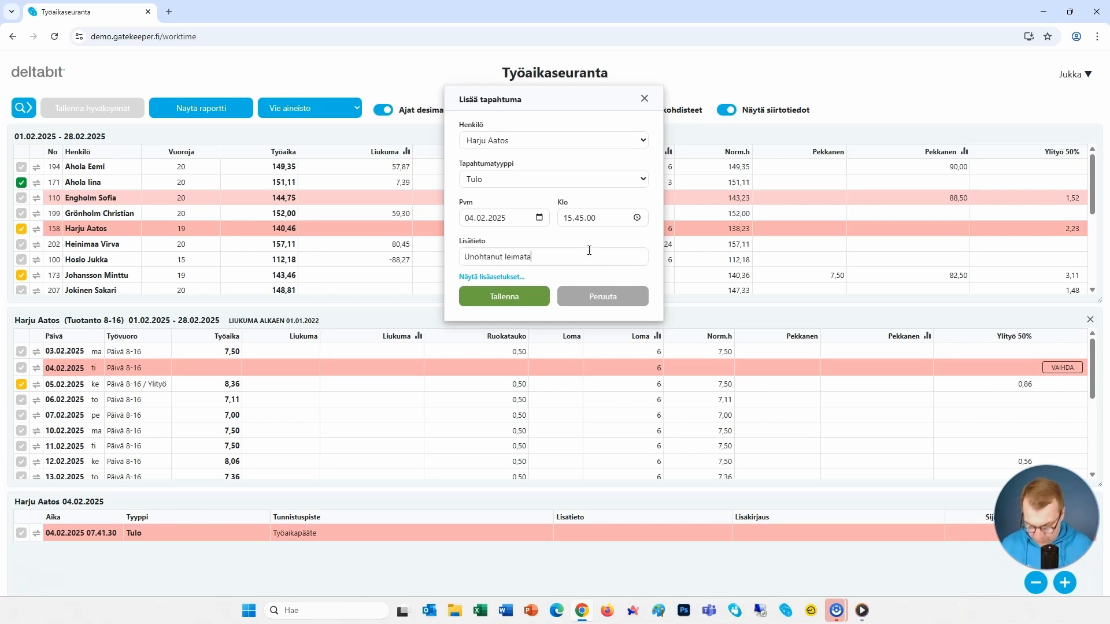
pyautogui.click(528, 300)
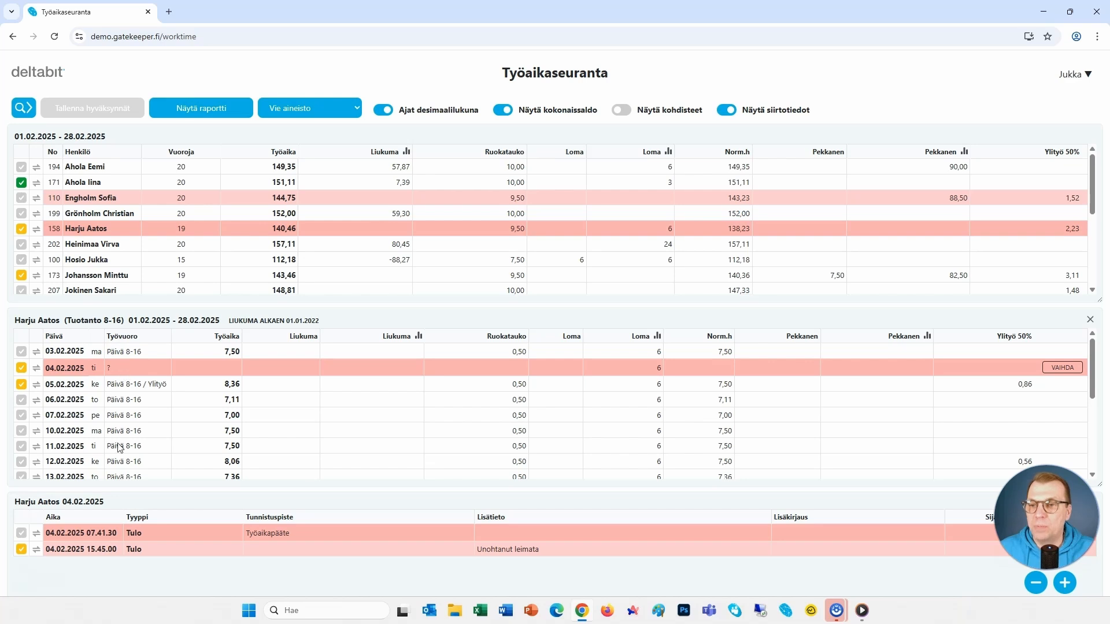
# Change the event type of the 04.02.2025 15.45.00 entry to Lähtö and save it, and check the saved entry's details without further changes
pyautogui.doubleClick(171, 549)
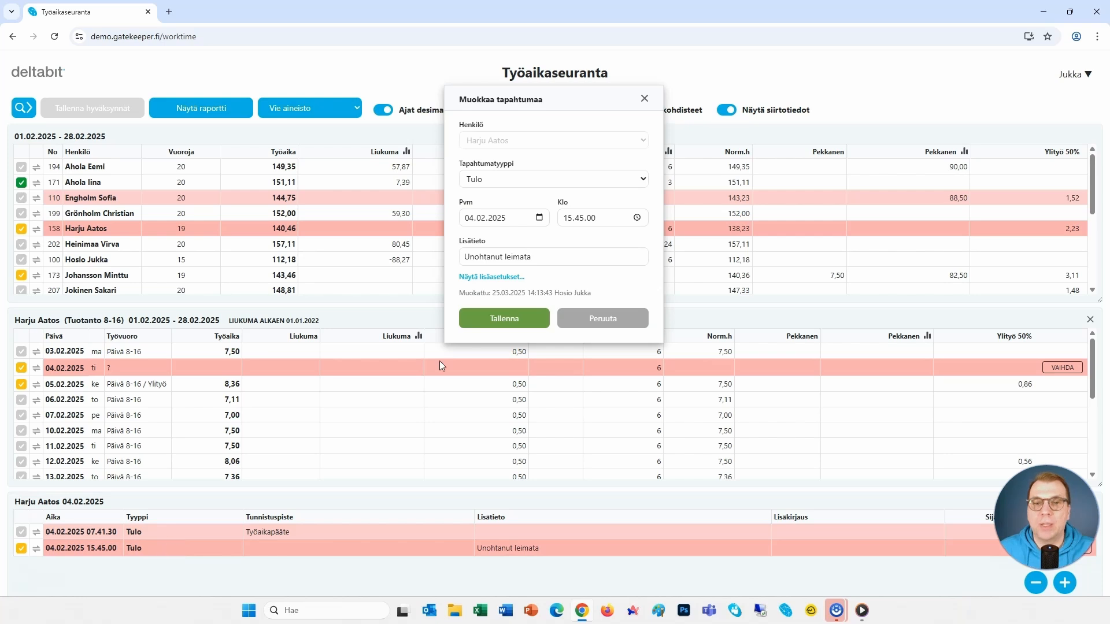
pyautogui.click(508, 180)
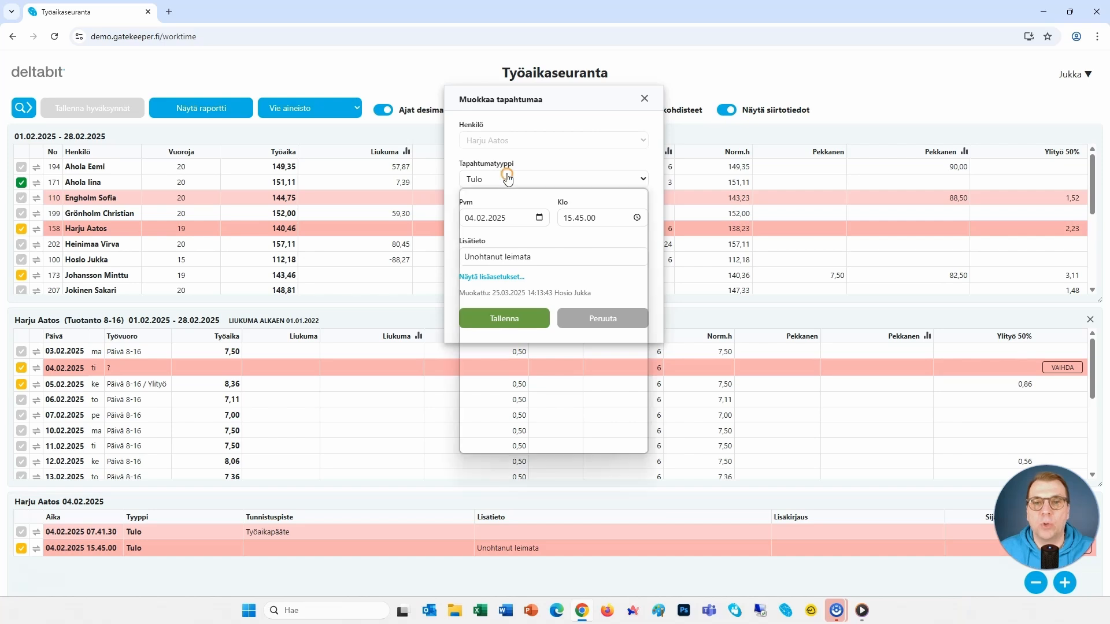
pyautogui.click(500, 222)
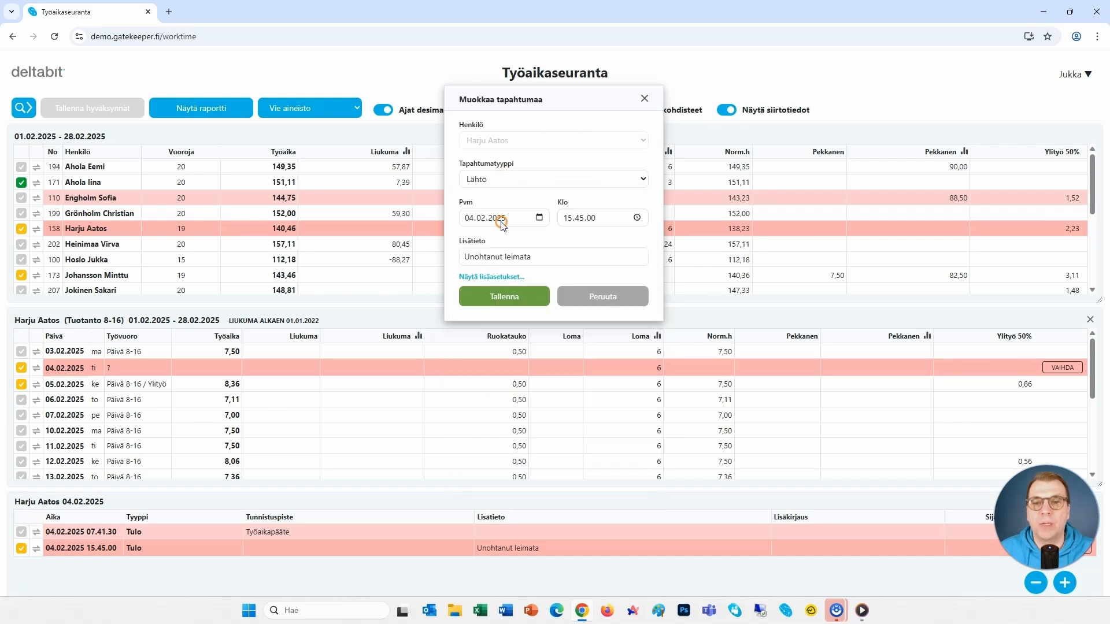
pyautogui.click(516, 298)
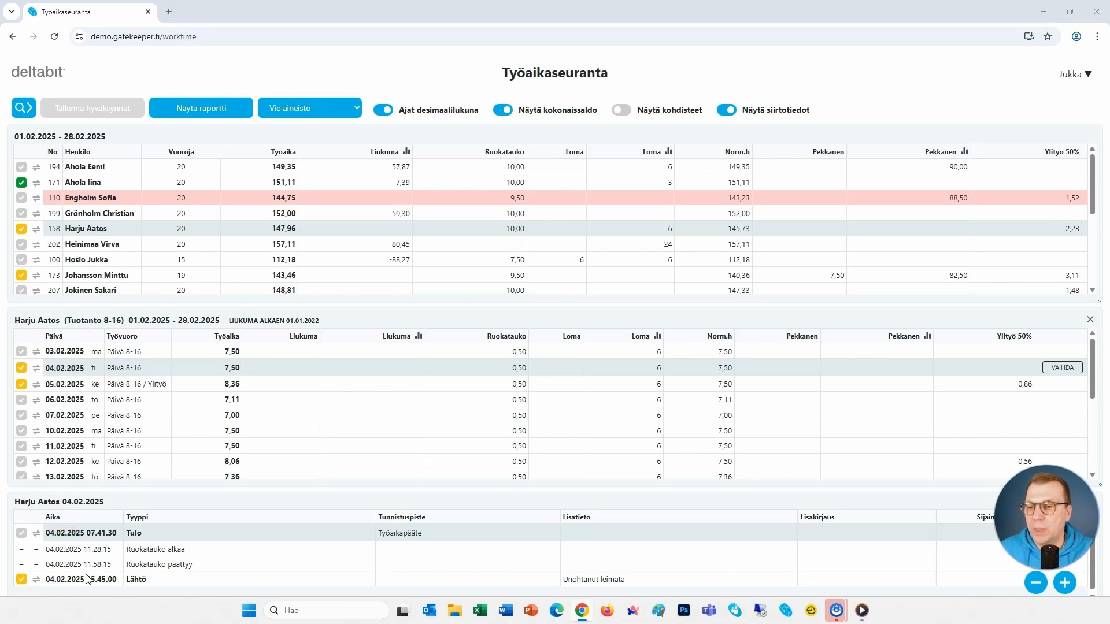
pyautogui.doubleClick(181, 581)
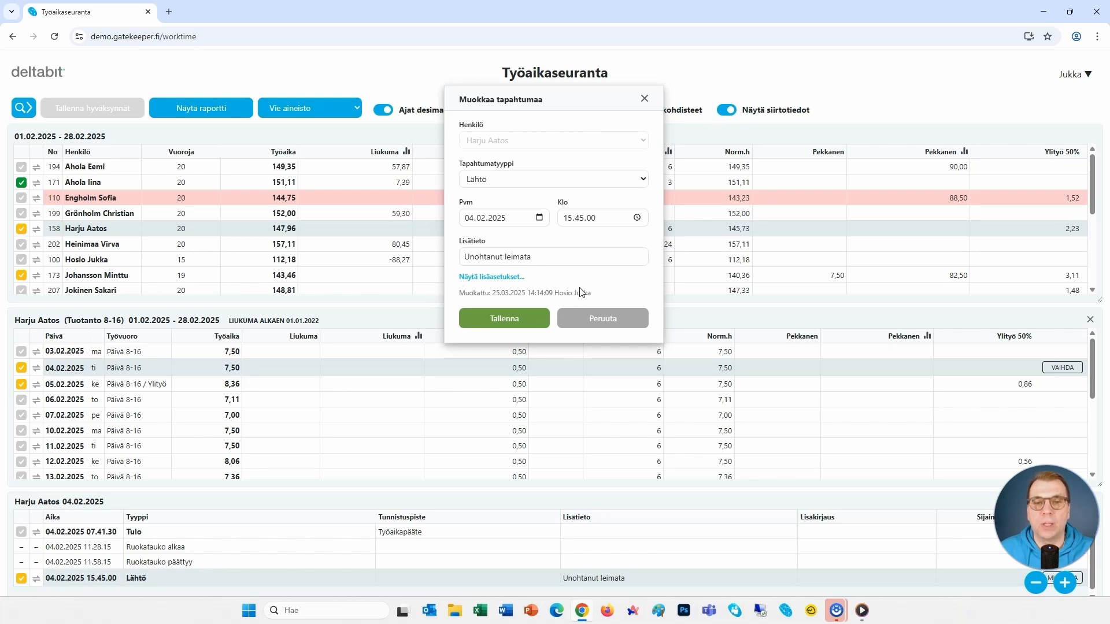
pyautogui.click(611, 324)
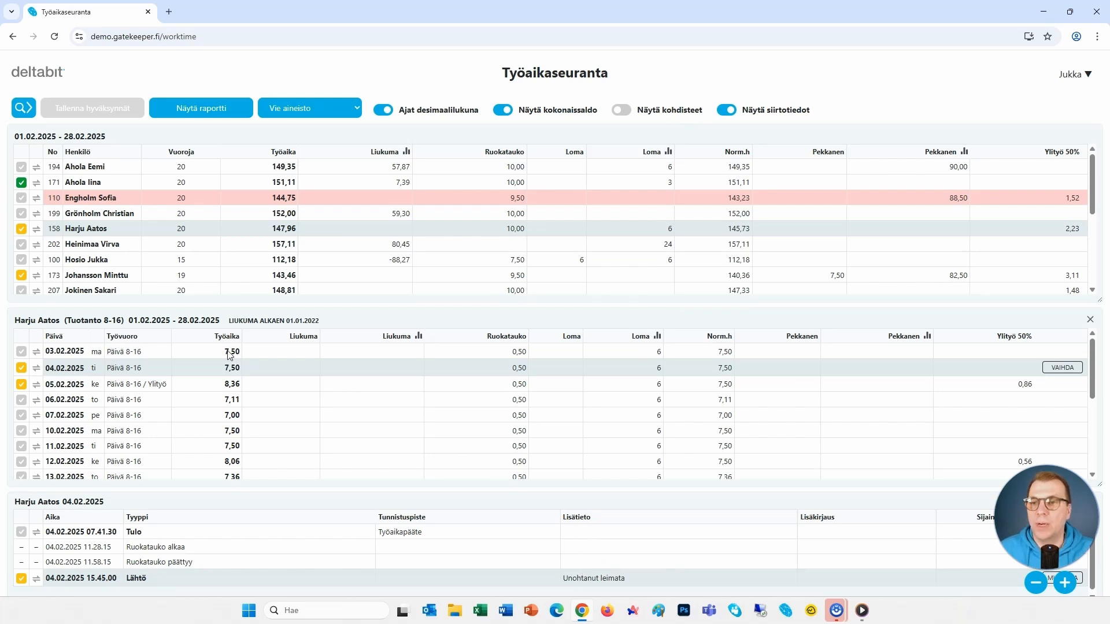
# View the 11.02.2025 events of the red-highlighted employee with 143,99 working hours
pyautogui.scroll(-2, 222, 250)
pyautogui.scroll(1, 221, 250)
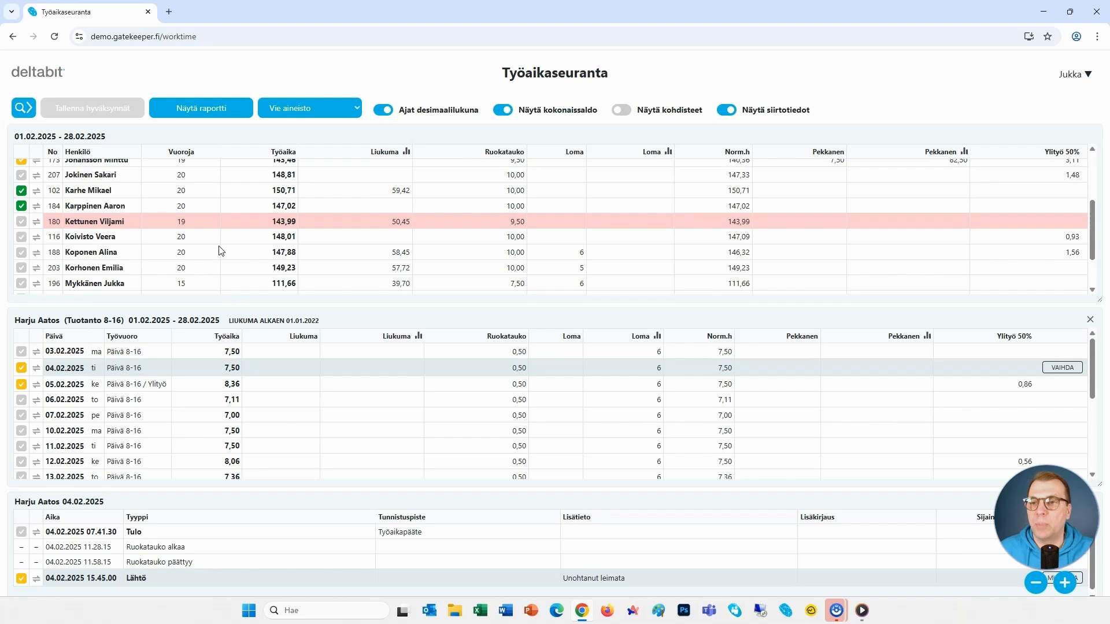
pyautogui.click(167, 224)
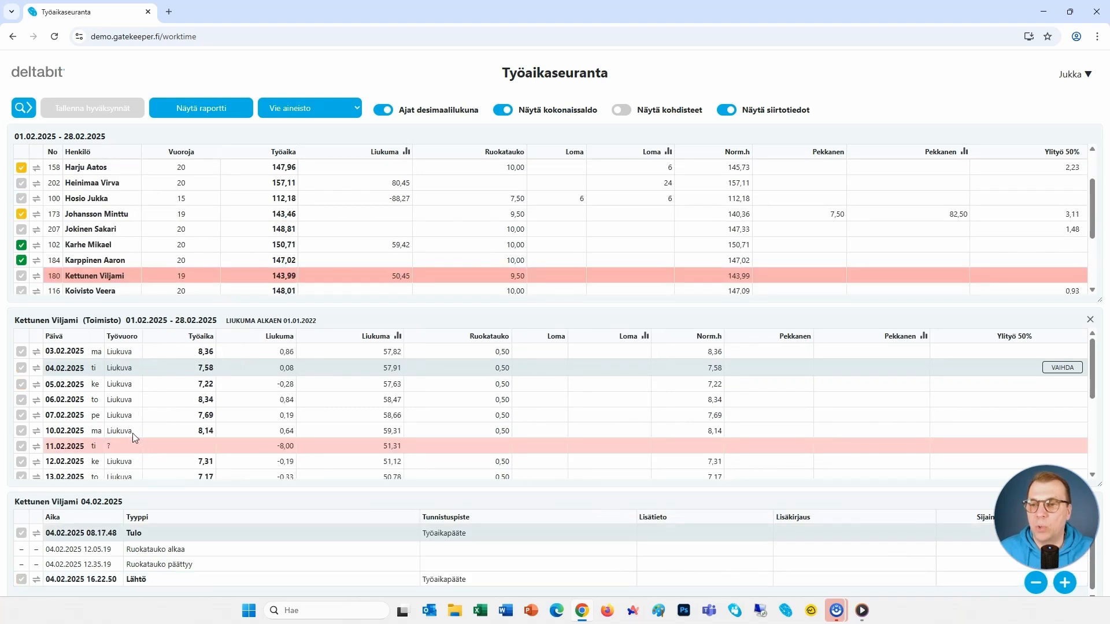
pyautogui.click(124, 445)
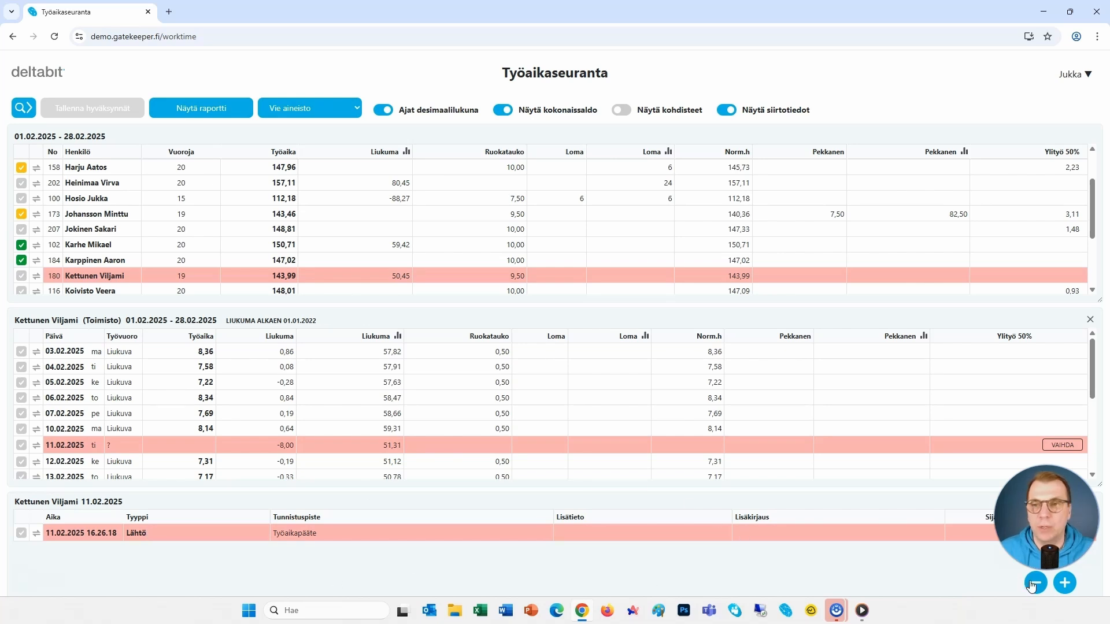
# Return to the employee with 147,96 working hours and try switching the approval of the 11.02.2025 08.07.09 Tulo event on and off
pyautogui.scroll(2, 362, 218)
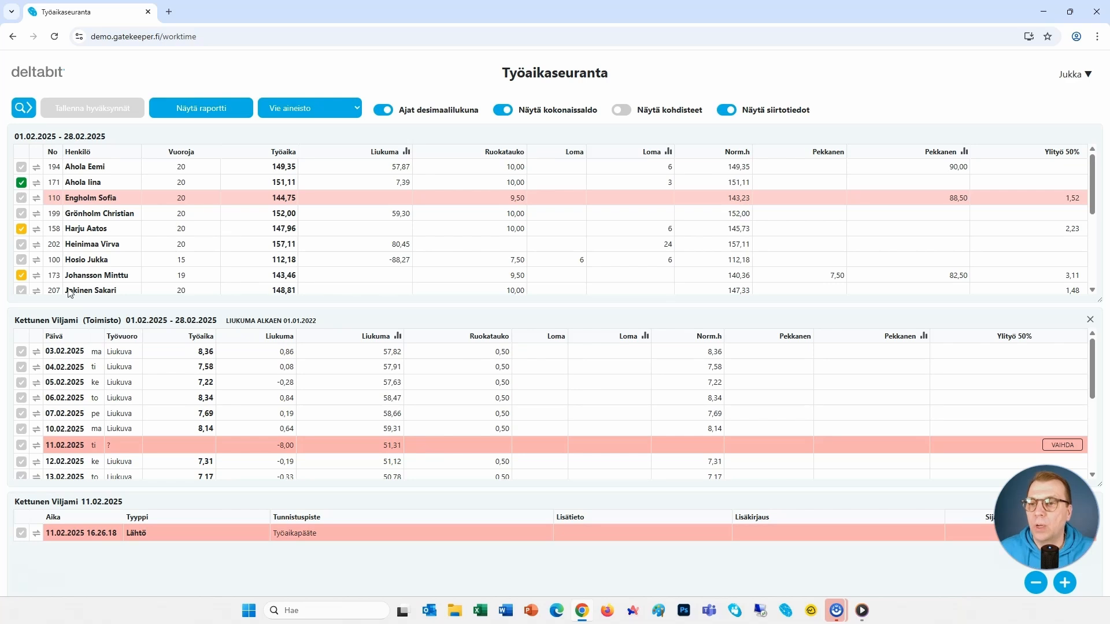
pyautogui.click(88, 228)
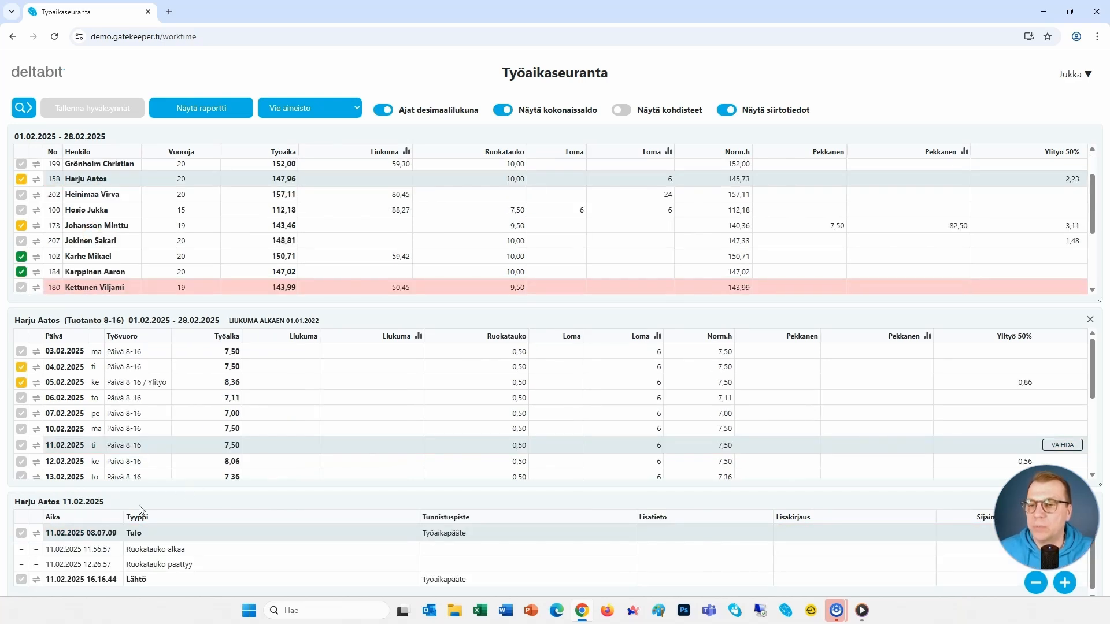
pyautogui.click(21, 533)
pyautogui.click(21, 533)
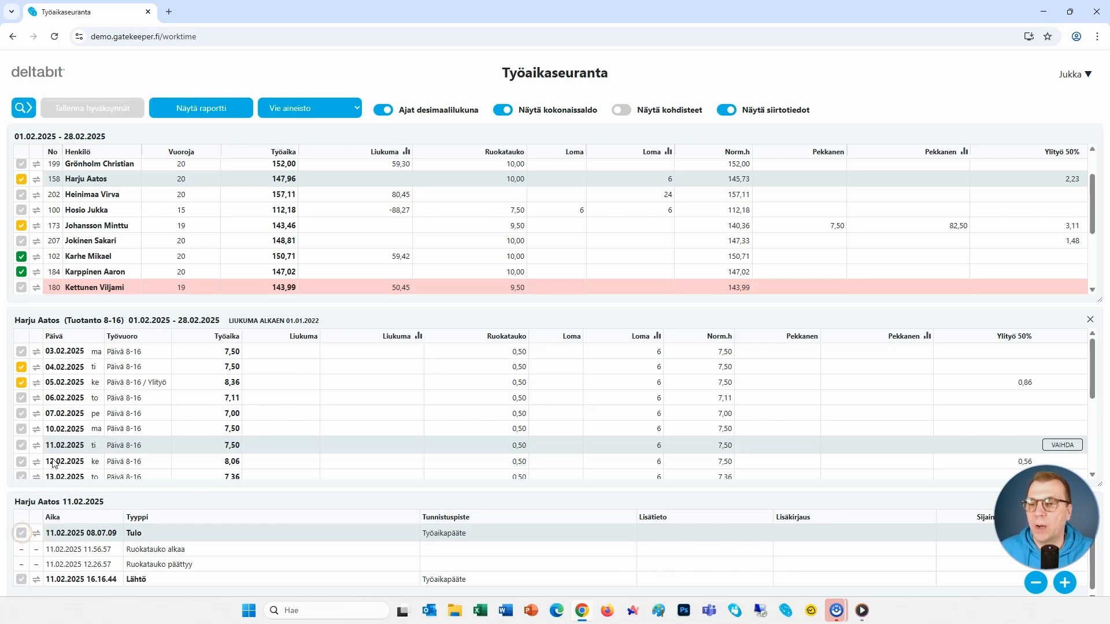
# Approve the employee's days 03.02.2025–06.02.2025 and the rest of the employee's period, and save the approvals
pyautogui.click(22, 352)
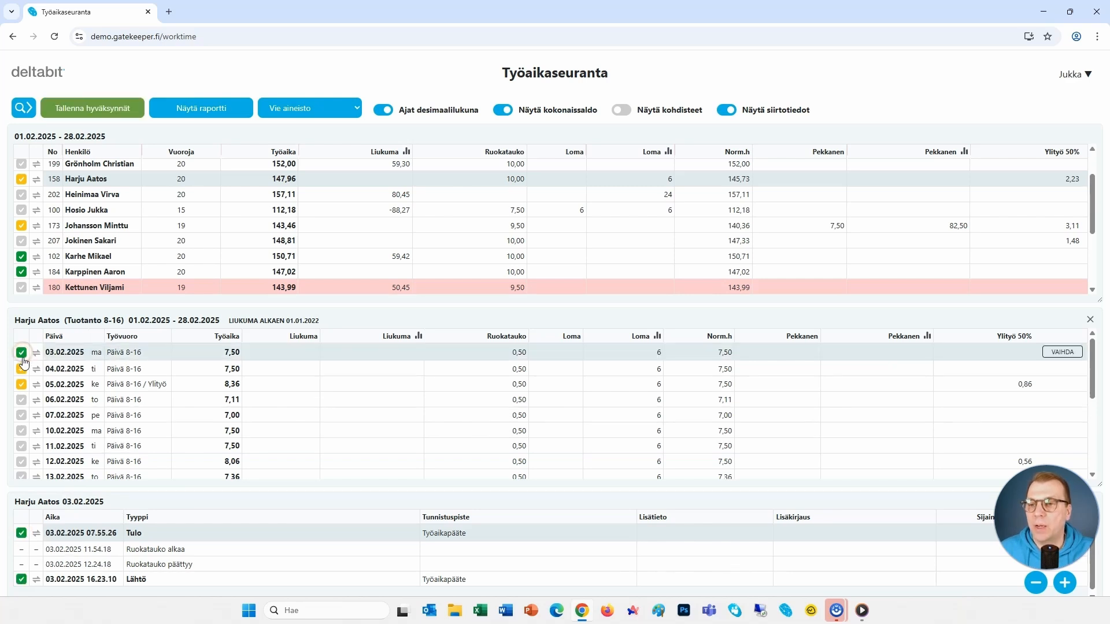
pyautogui.click(21, 369)
pyautogui.click(22, 383)
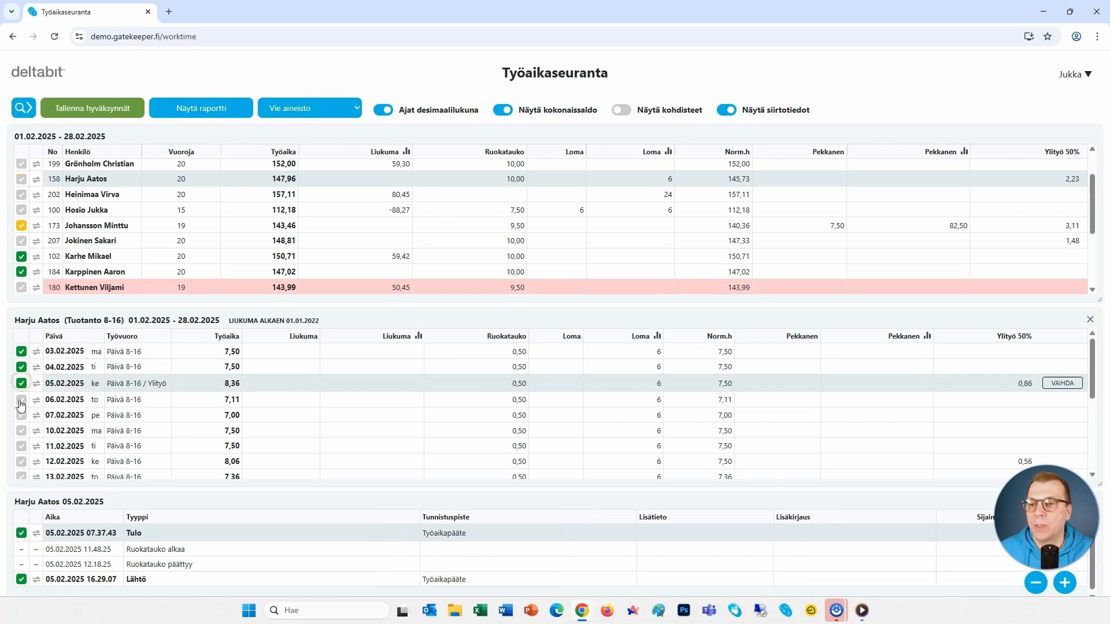
pyautogui.click(22, 398)
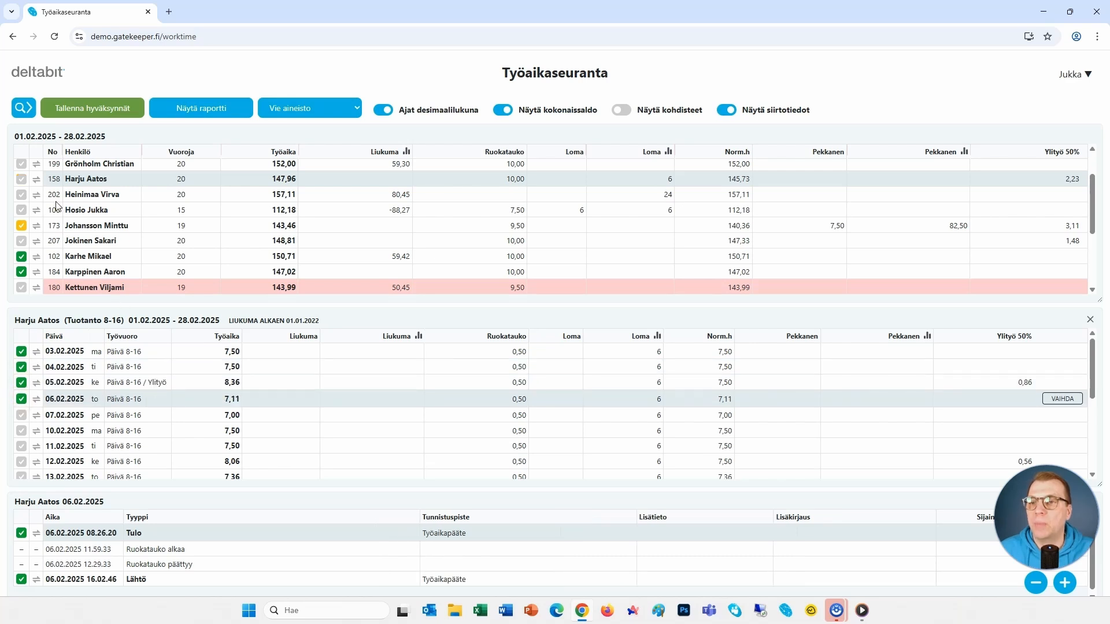
pyautogui.click(22, 180)
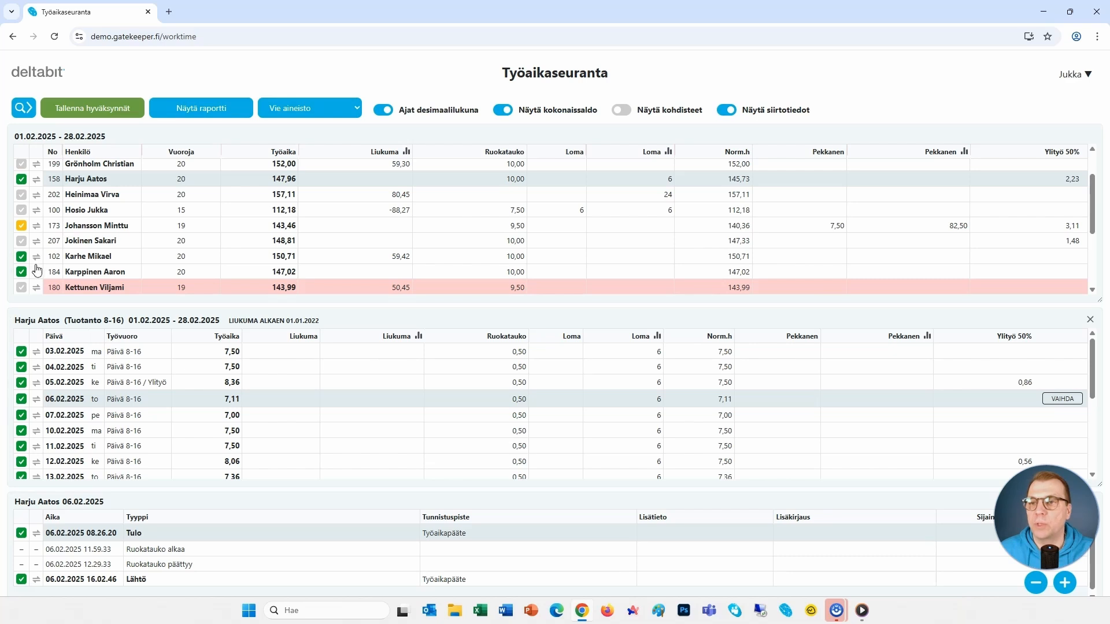
pyautogui.click(104, 108)
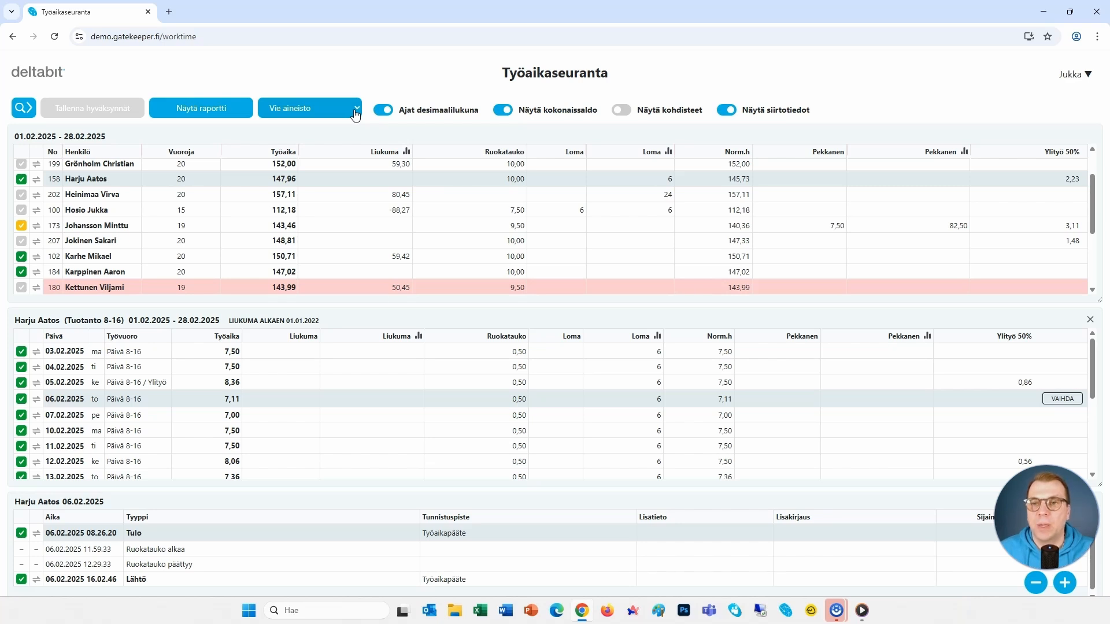
# Try the hours export options Siirrä kaikki, Siirrä vain hyväksytyt and Siirrä vain siirtämättömät, and cancel the export
pyautogui.click(317, 110)
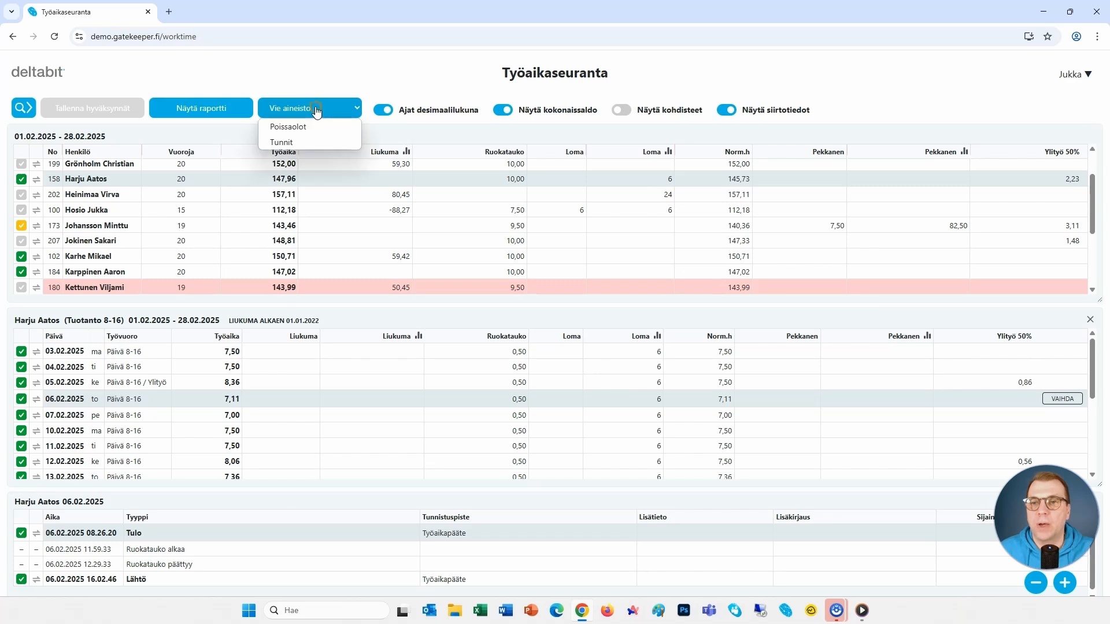
pyautogui.click(301, 141)
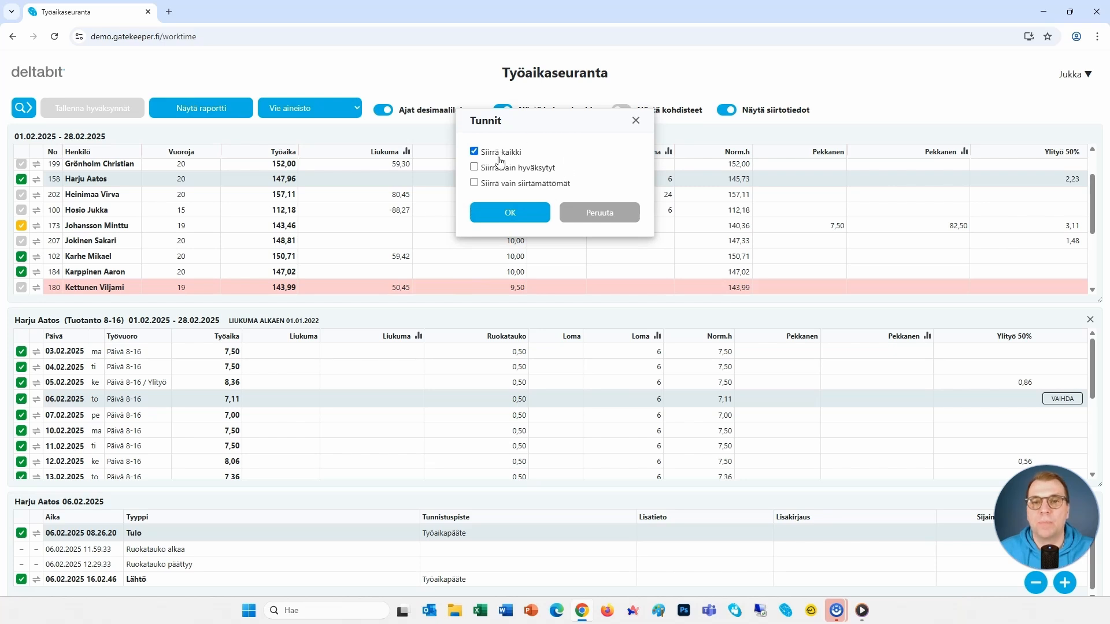
pyautogui.click(475, 167)
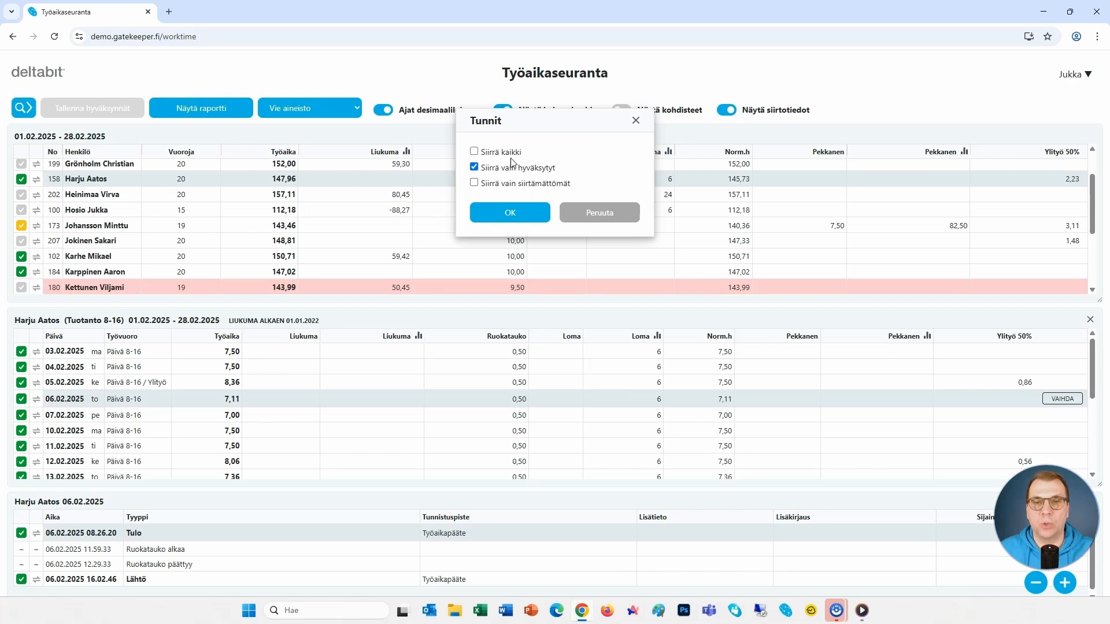
pyautogui.click(474, 183)
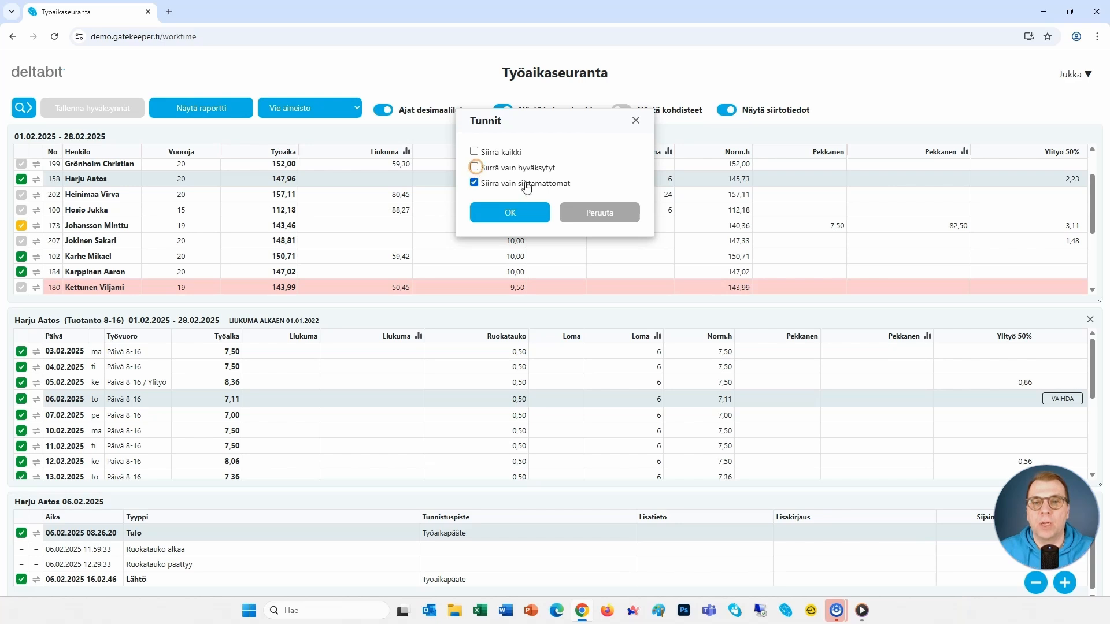
pyautogui.click(475, 151)
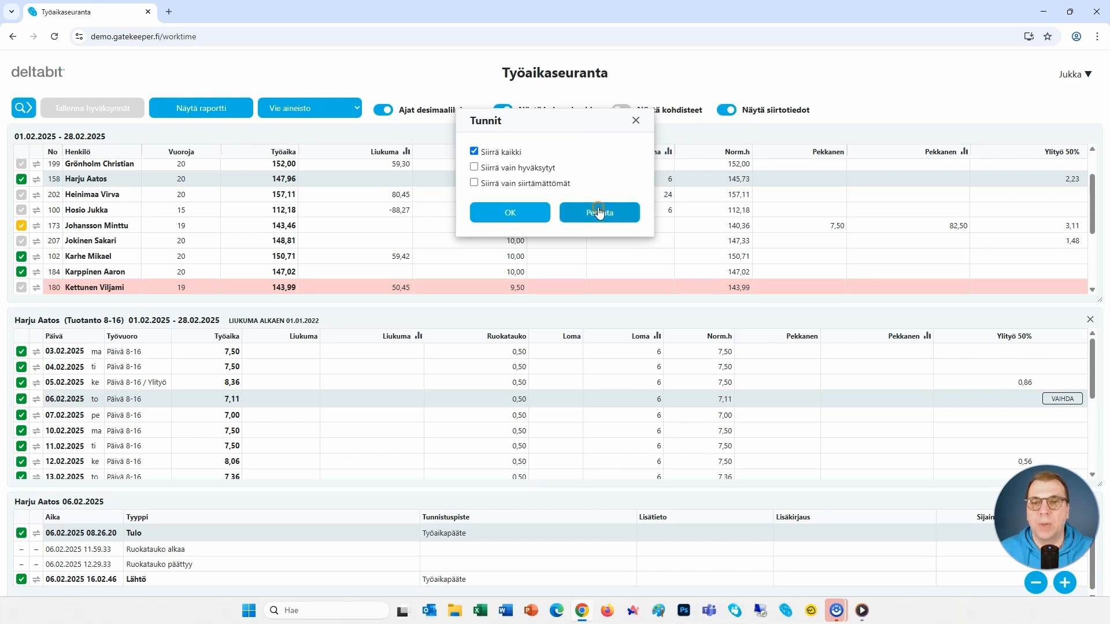
pyautogui.click(589, 210)
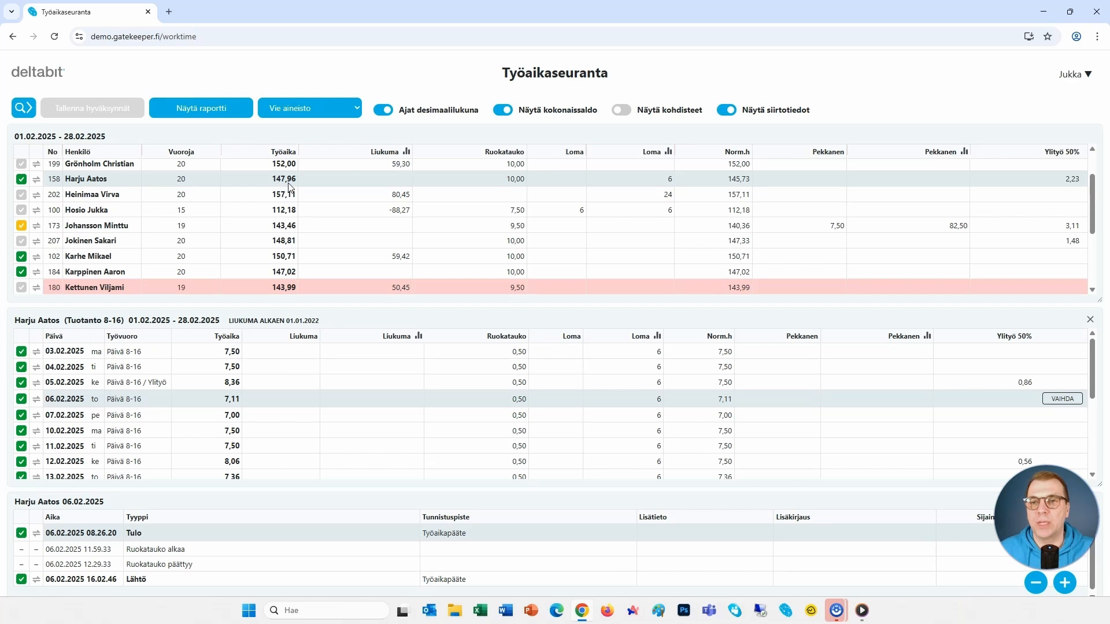
# Turn off the decimal display of times and go to the Työvaiheet ja projektit page
pyautogui.click(383, 110)
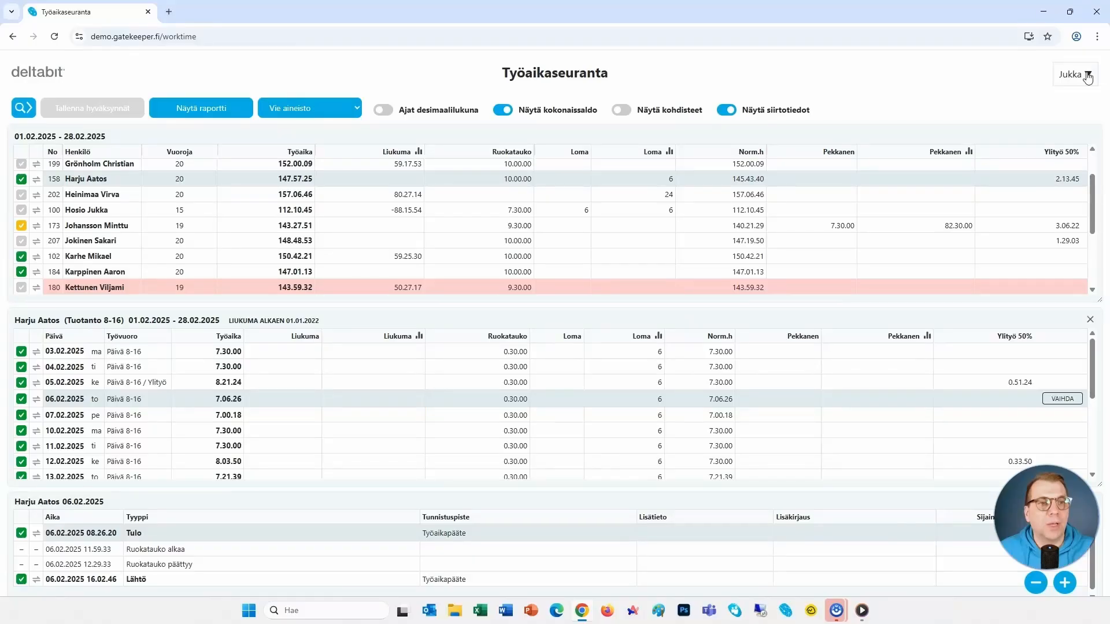
pyautogui.click(1074, 74)
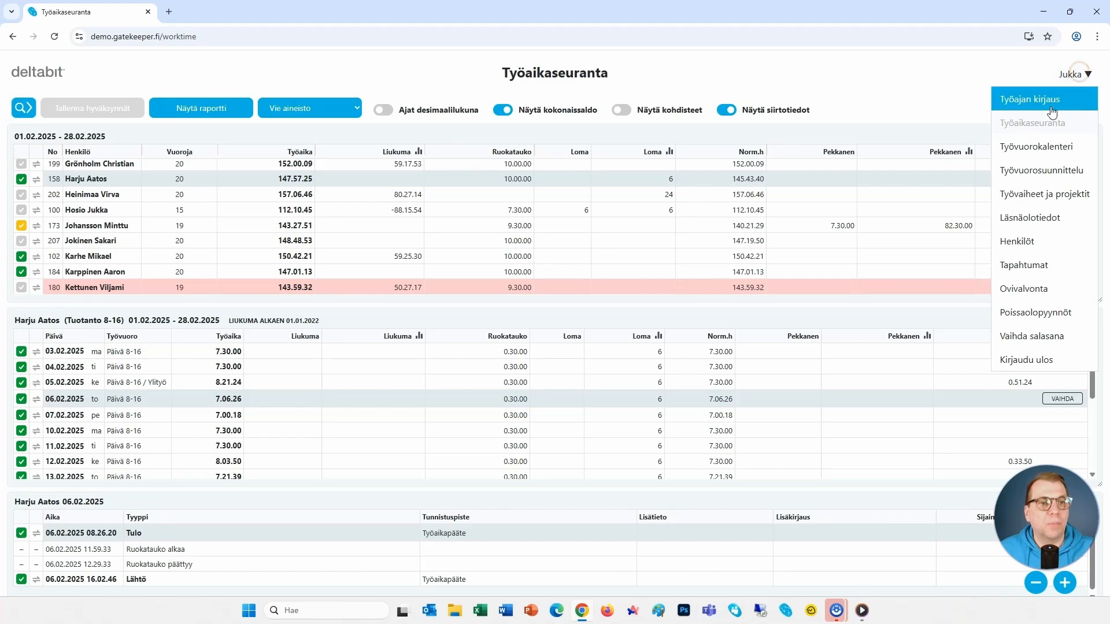
pyautogui.click(1037, 193)
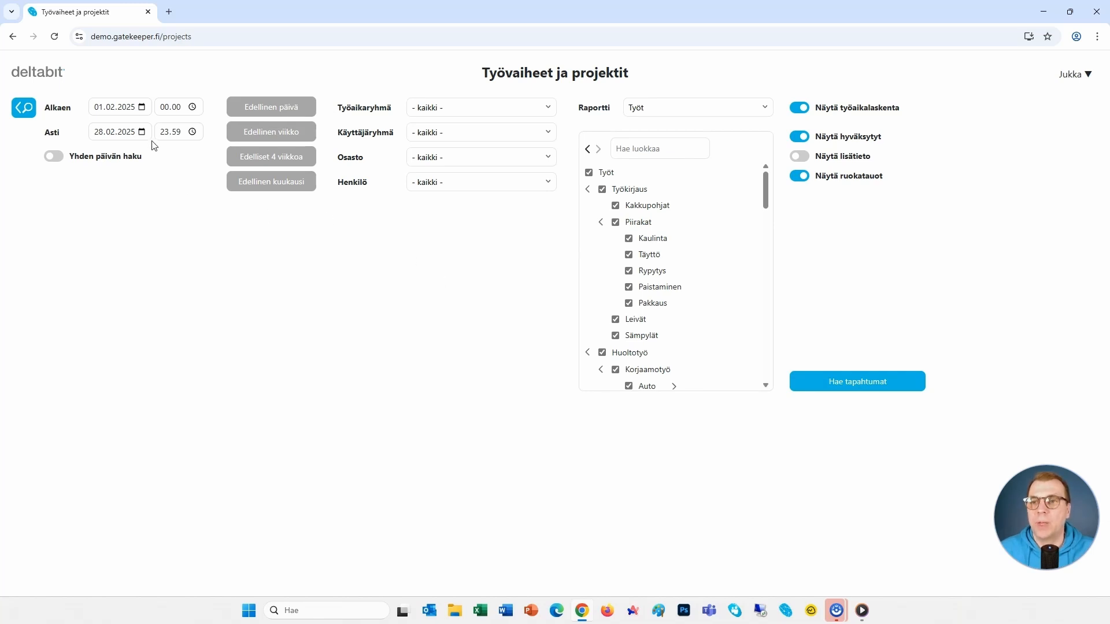
# Check the start date calendar without changing it, and exclude the Huoltotyö category from the Työt report search
pyautogui.click(141, 107)
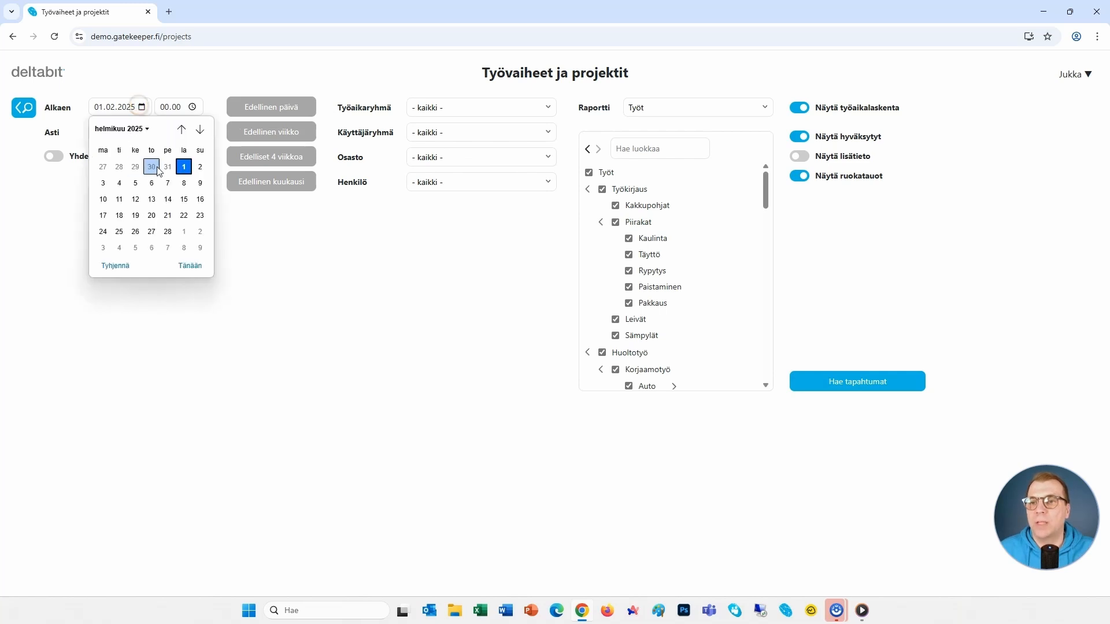
pyautogui.click(228, 210)
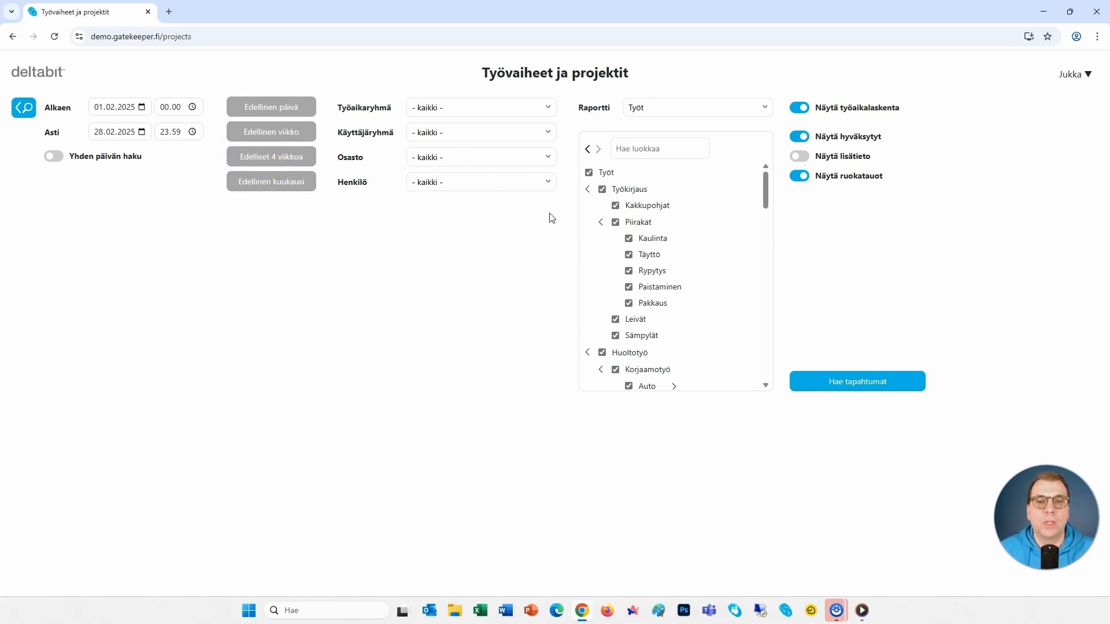
pyautogui.click(603, 354)
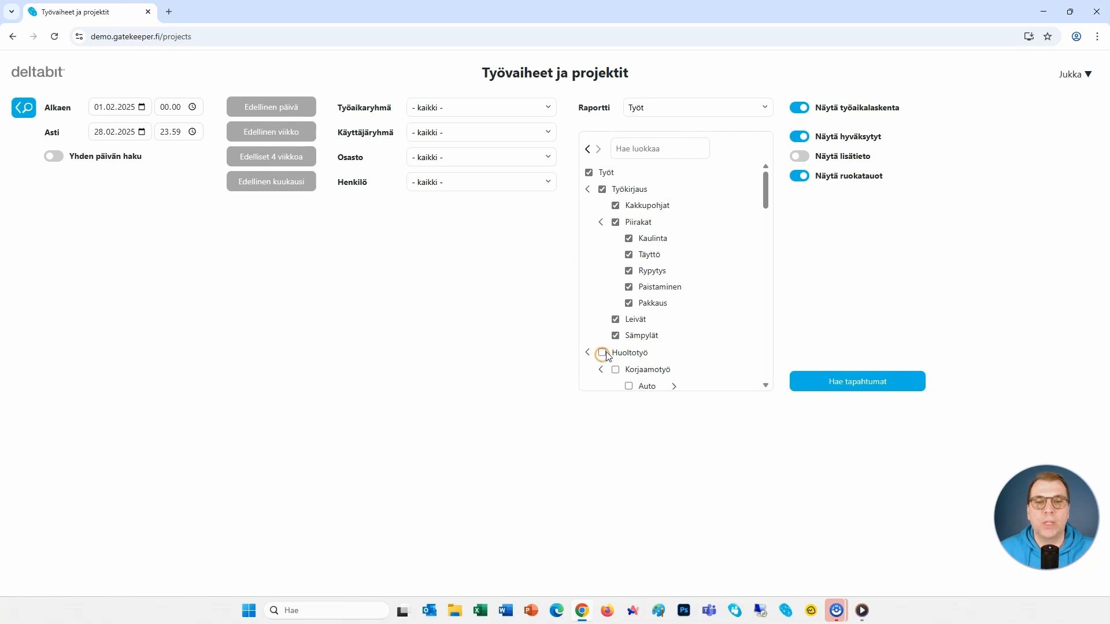
# Try limiting Piirakat to Täyttö and Paistaminen and changing the Sämpylät selection, and reselect everything under Työkirjaus
pyautogui.click(615, 222)
pyautogui.click(629, 255)
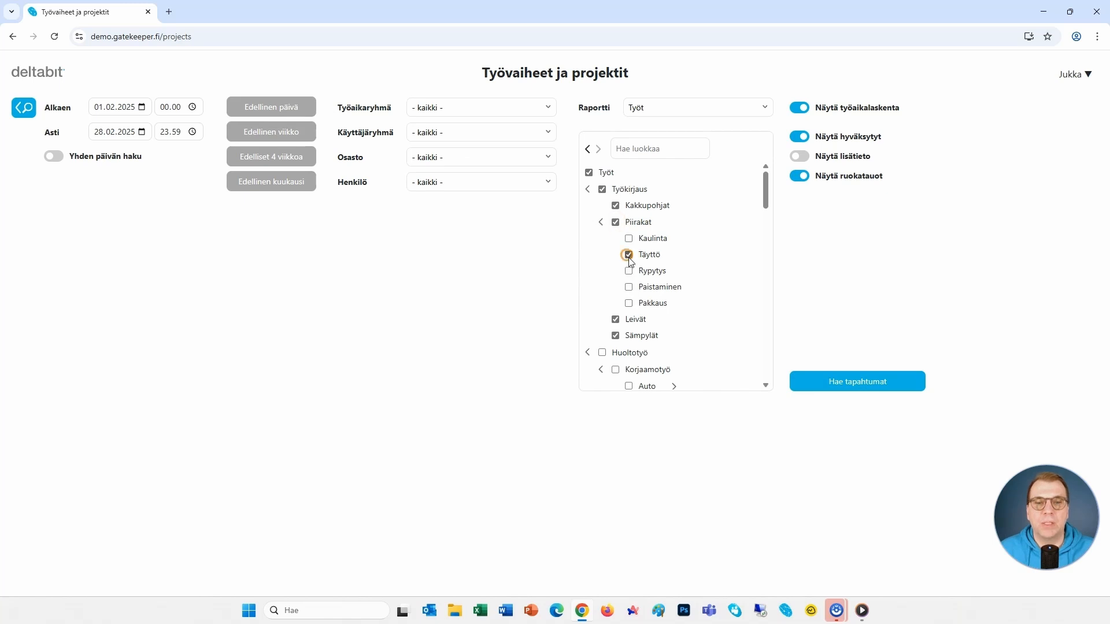
pyautogui.click(628, 287)
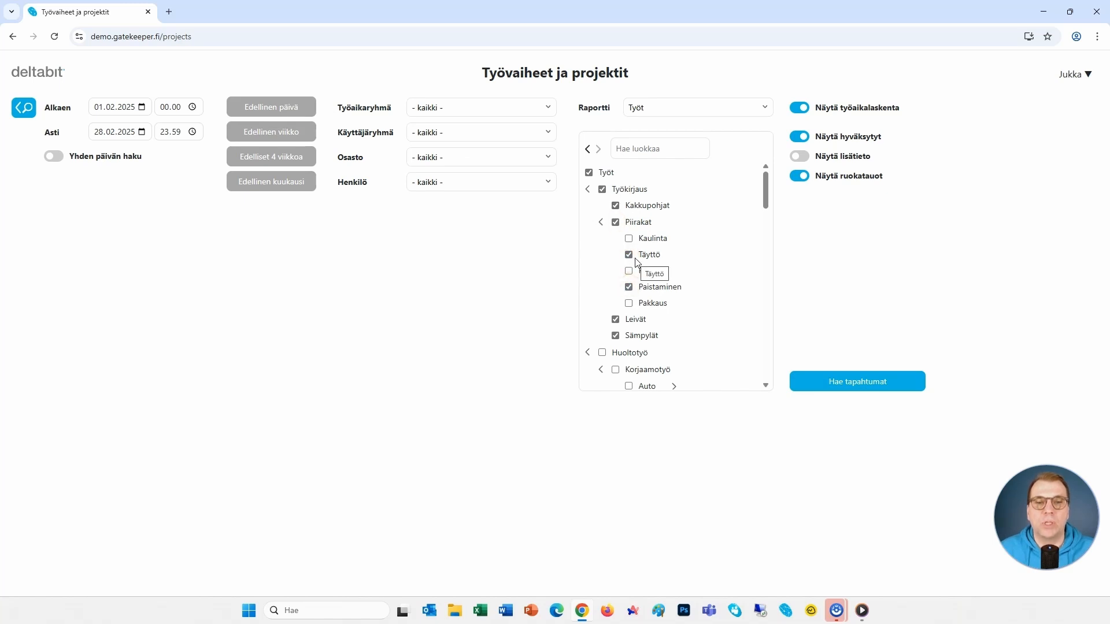
pyautogui.click(615, 335)
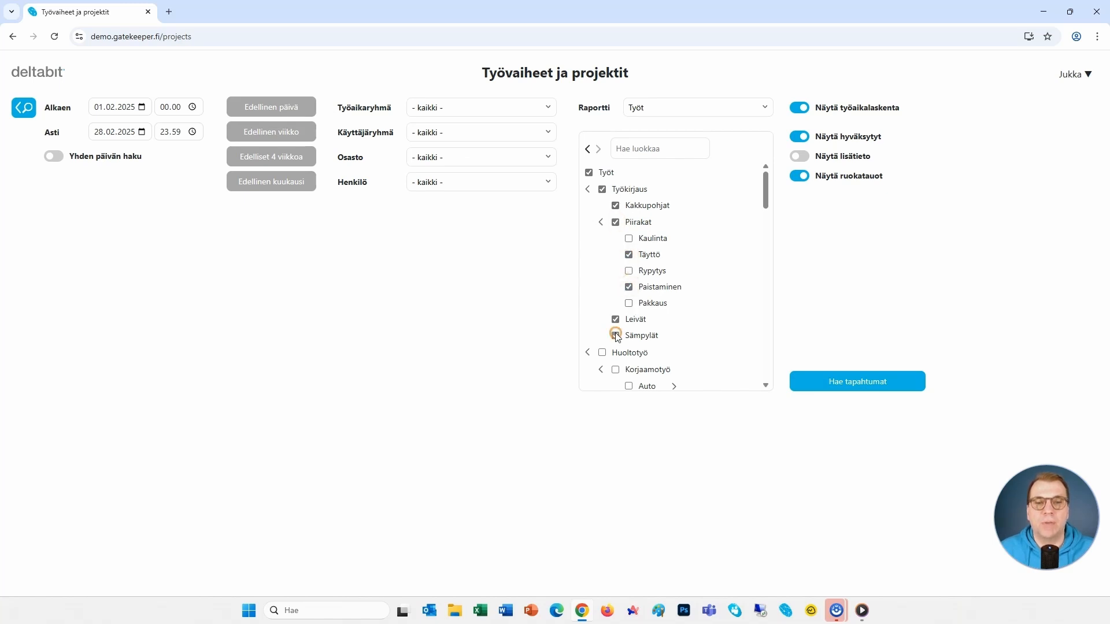
pyautogui.click(603, 190)
pyautogui.click(602, 189)
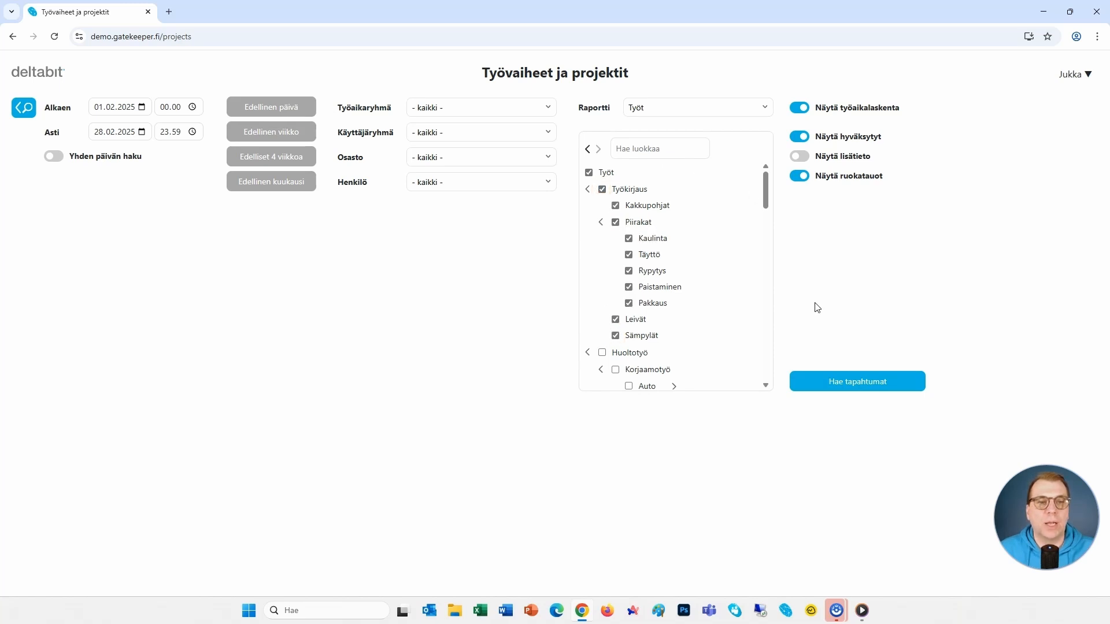
# Fetch the events with Näytä työaikalaskenta turned off, and collapse the results to one row per employee
pyautogui.click(804, 112)
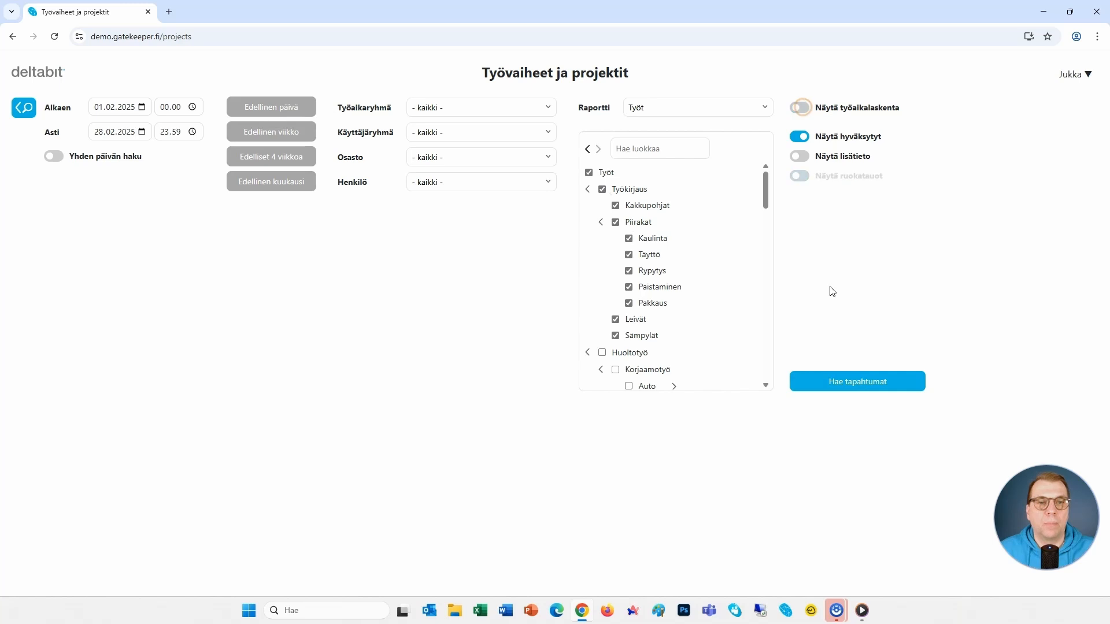
pyautogui.click(835, 384)
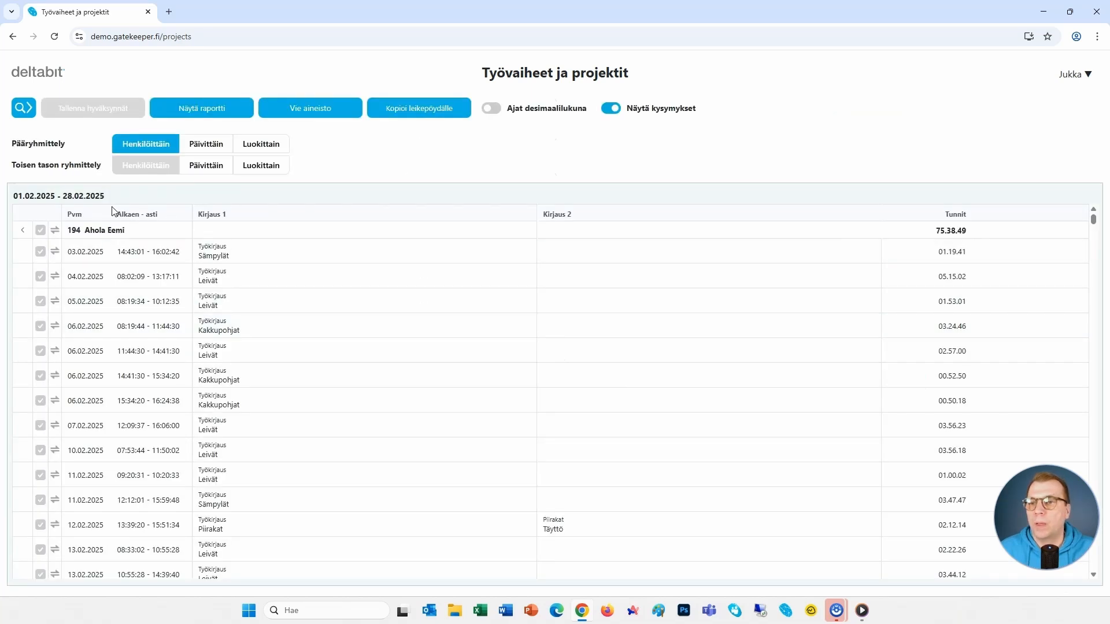
pyautogui.click(23, 231)
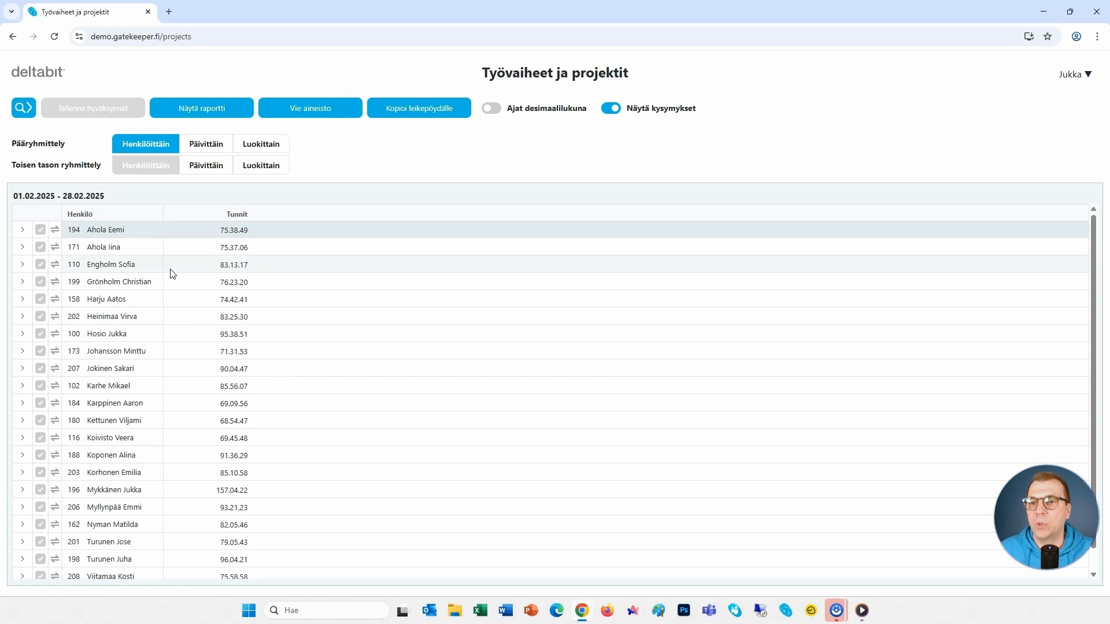
# Look through the first employee's individual work entries and collapse them again
pyautogui.click(24, 231)
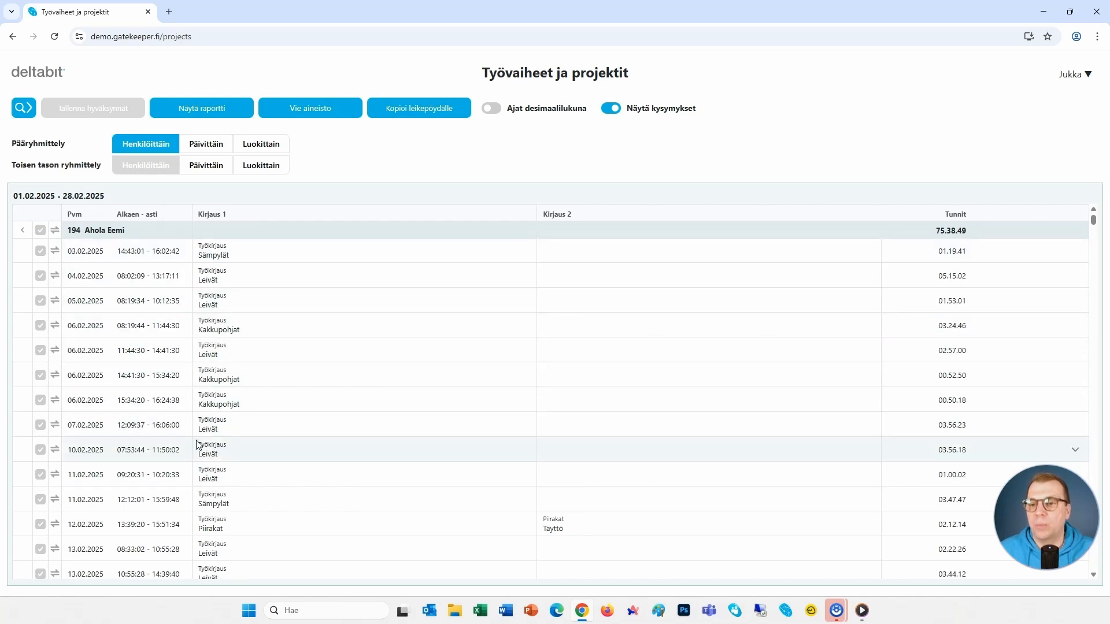
pyautogui.scroll(-3, 196, 445)
pyautogui.scroll(3, 196, 445)
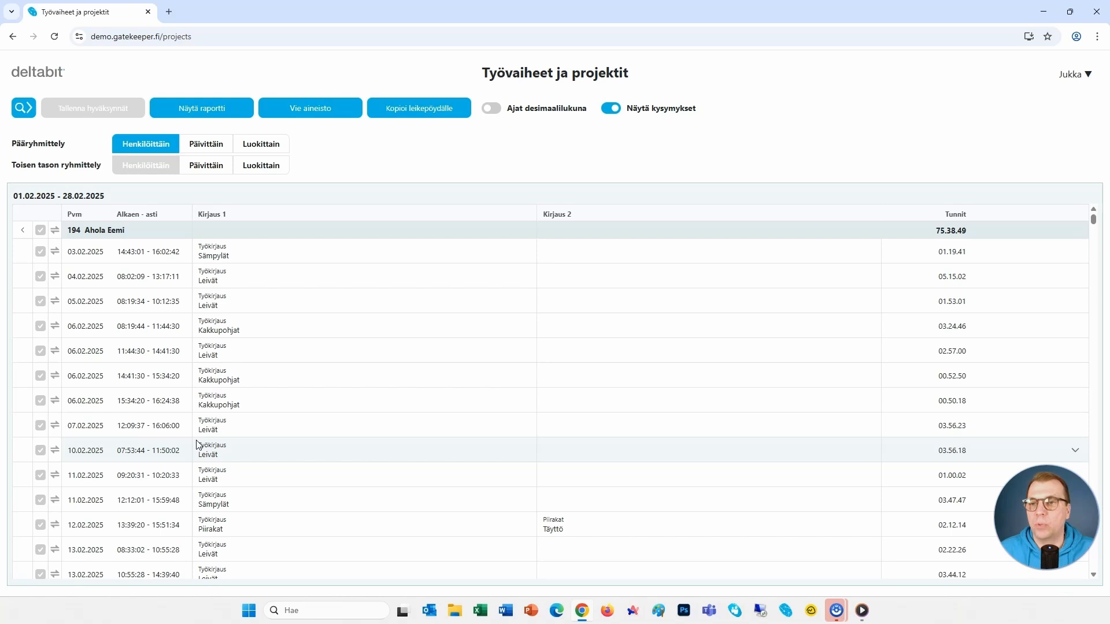
pyautogui.click(25, 233)
# Group the results primarily by day and view the entries of 03.02.2025, collapsing them again
pyautogui.click(206, 146)
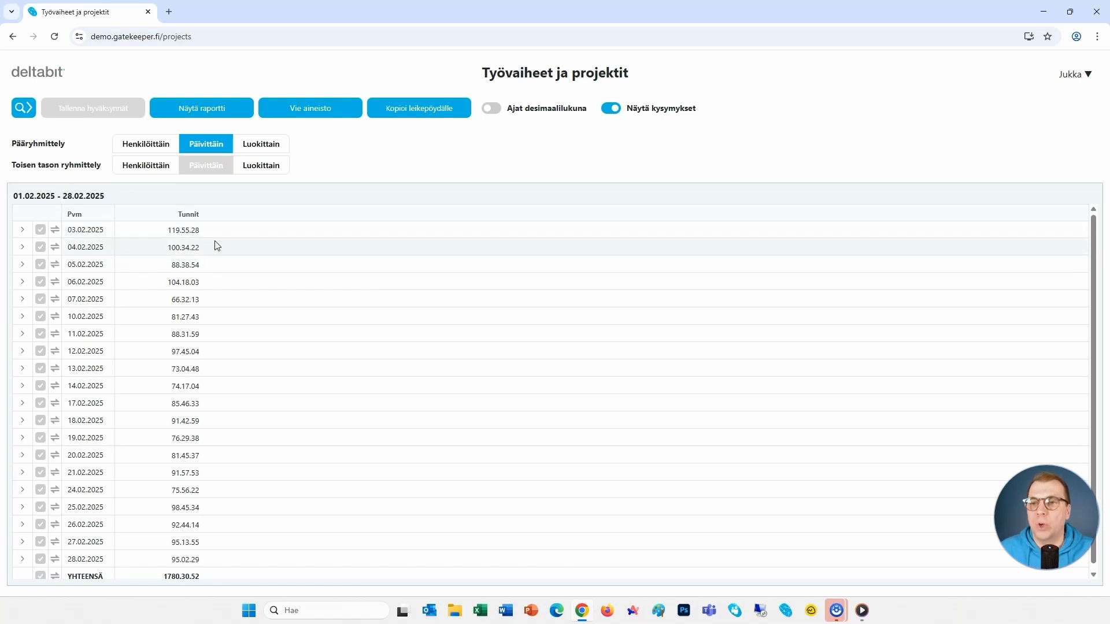
pyautogui.click(23, 230)
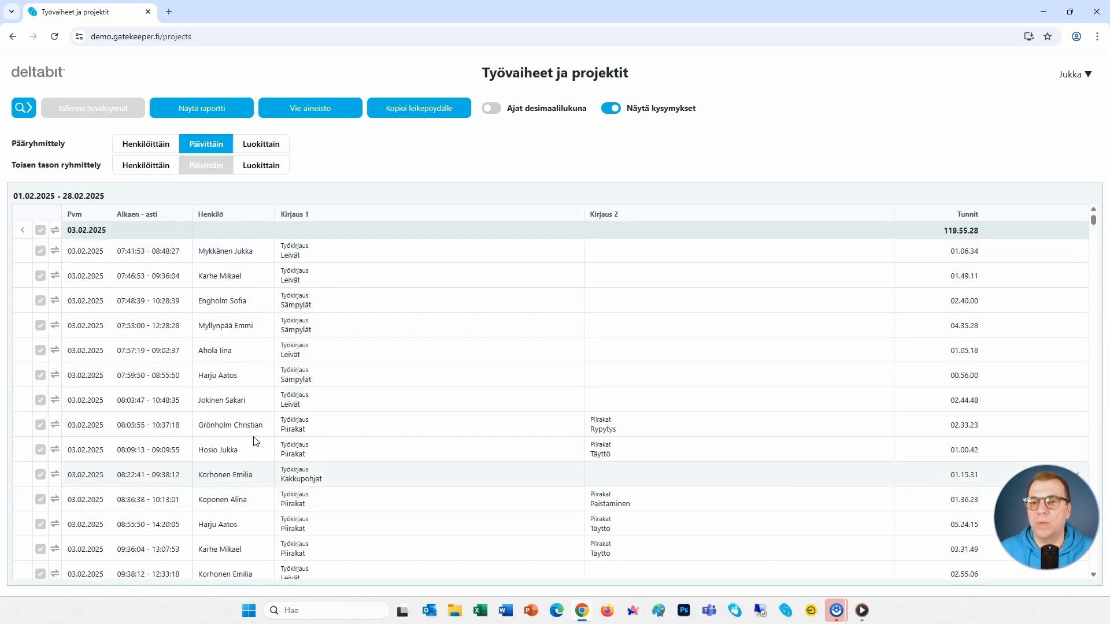
pyautogui.click(23, 230)
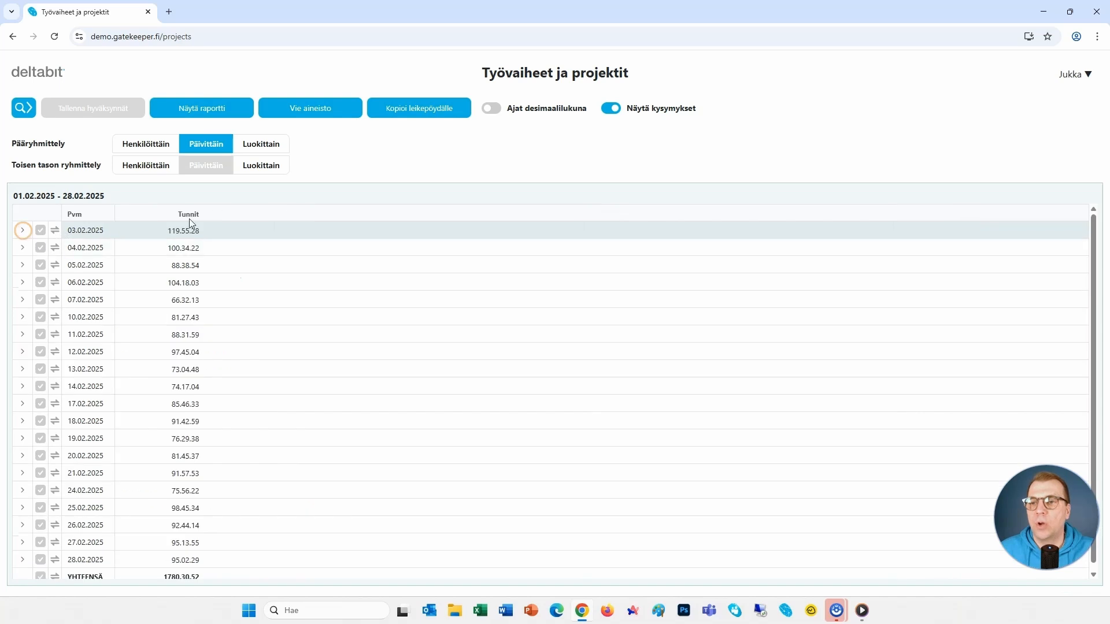
# Group the results primarily by category and examine the hours under Työkirjaus and the Piirakat work phases
pyautogui.click(267, 144)
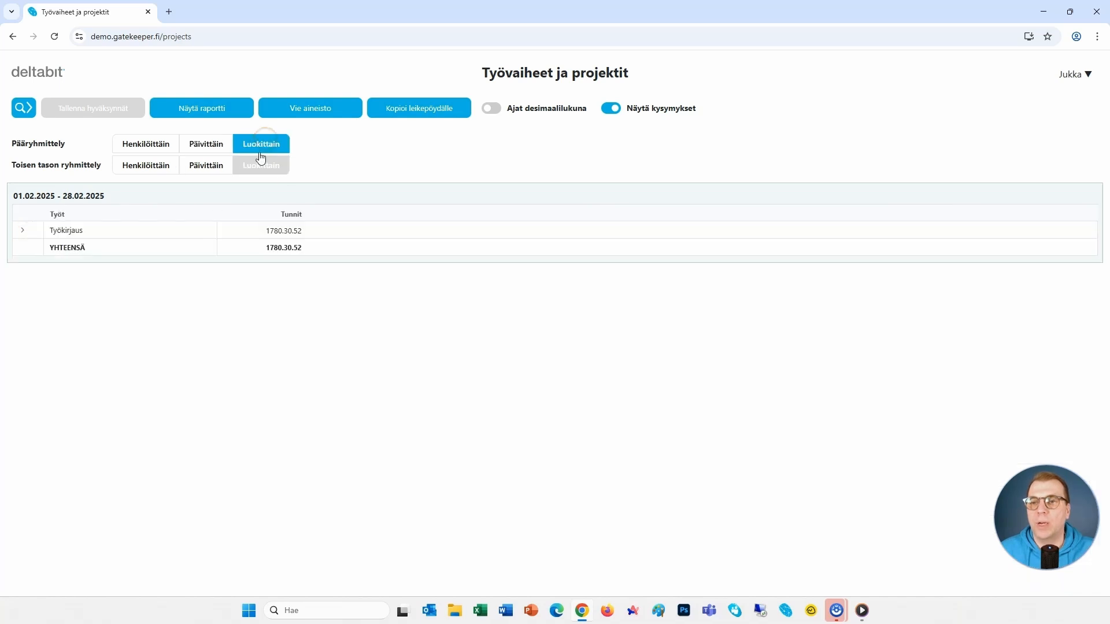
pyautogui.click(23, 230)
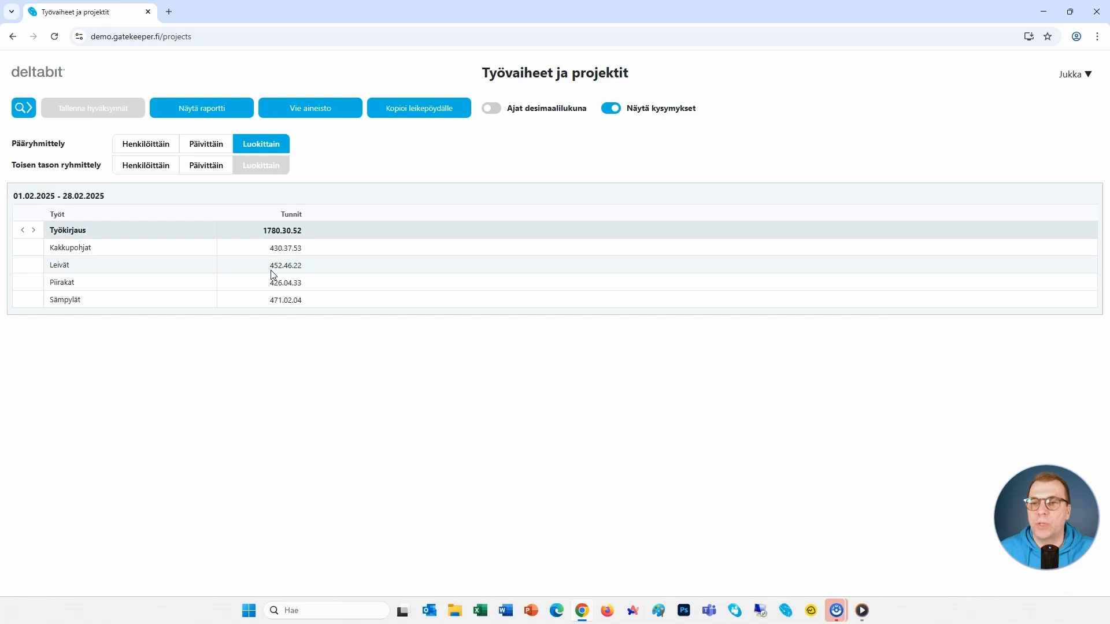
pyautogui.click(112, 282)
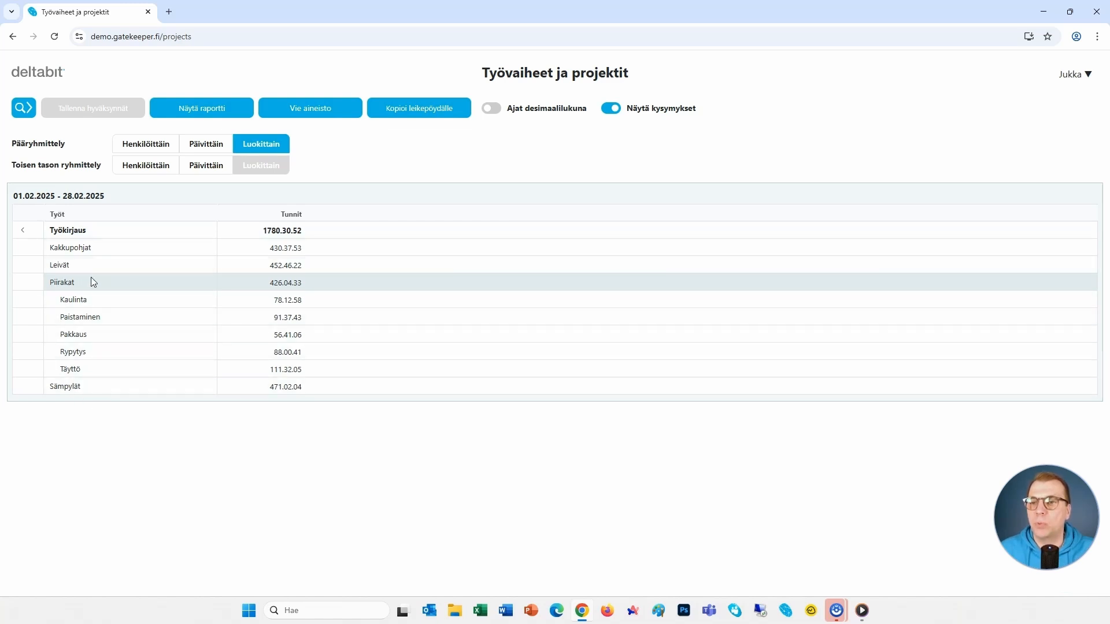
pyautogui.click(57, 284)
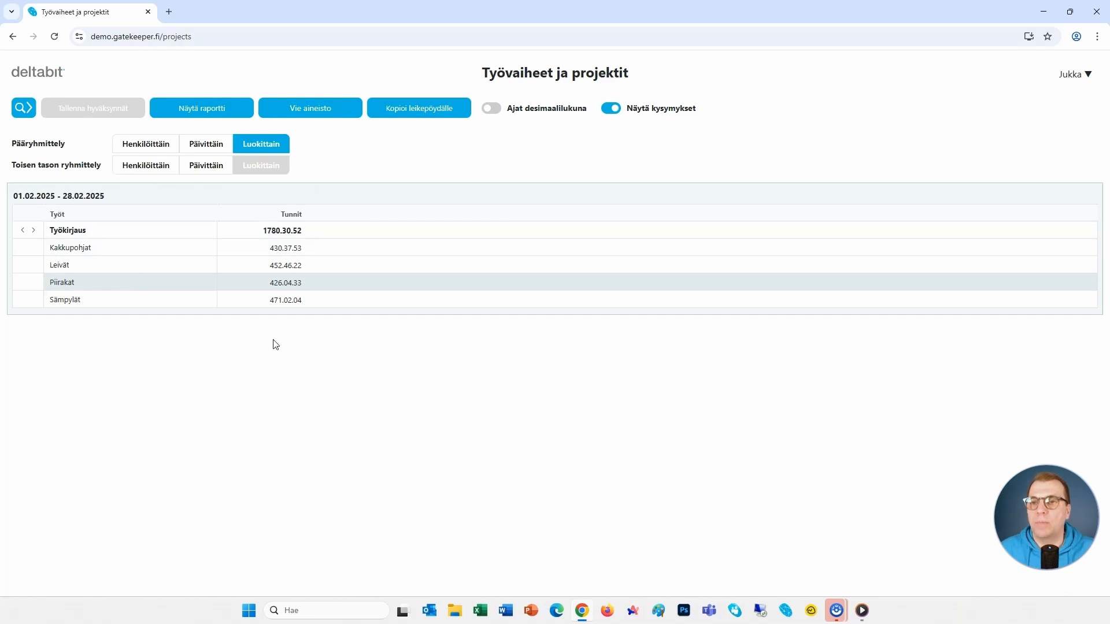
# Break the category hours down by employee, show the times as decimals, and switch the second-level grouping to daily
pyautogui.click(158, 169)
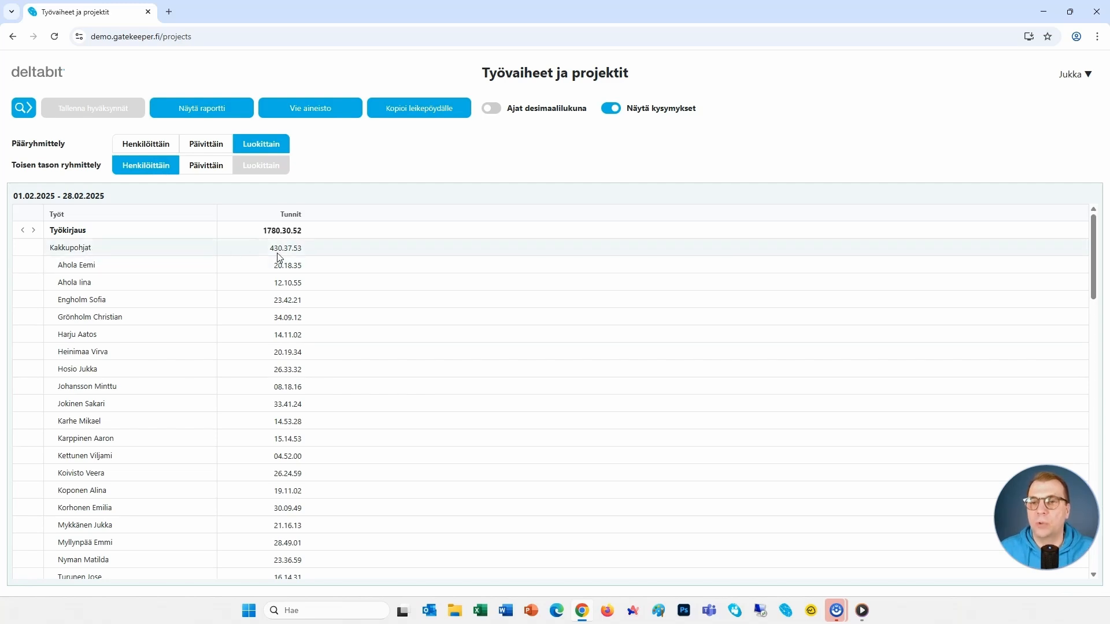
pyautogui.click(493, 109)
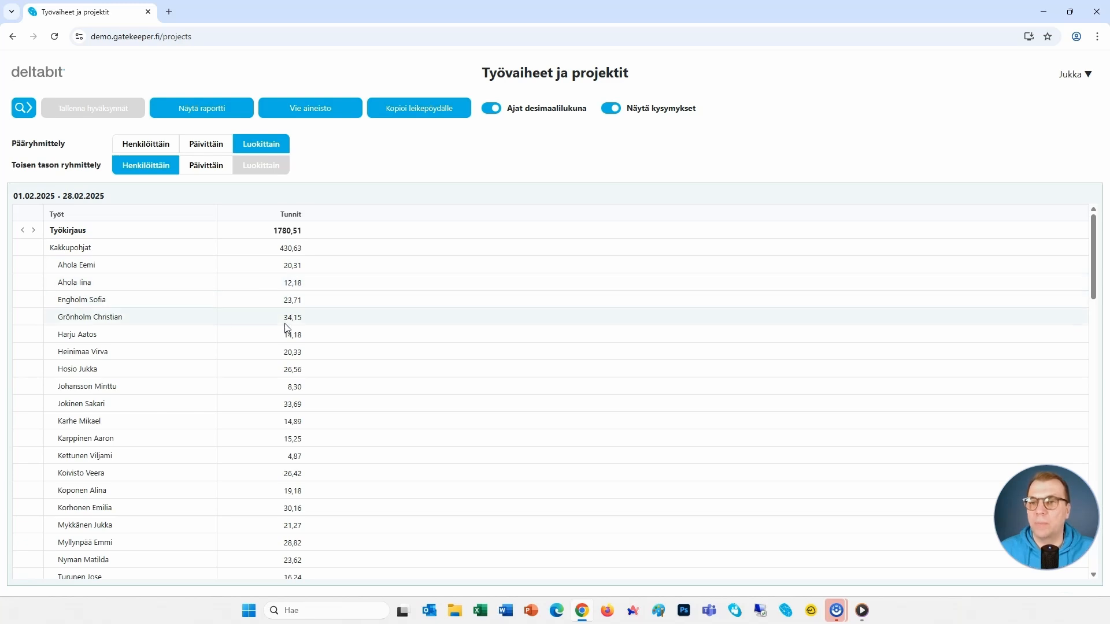
pyautogui.click(205, 168)
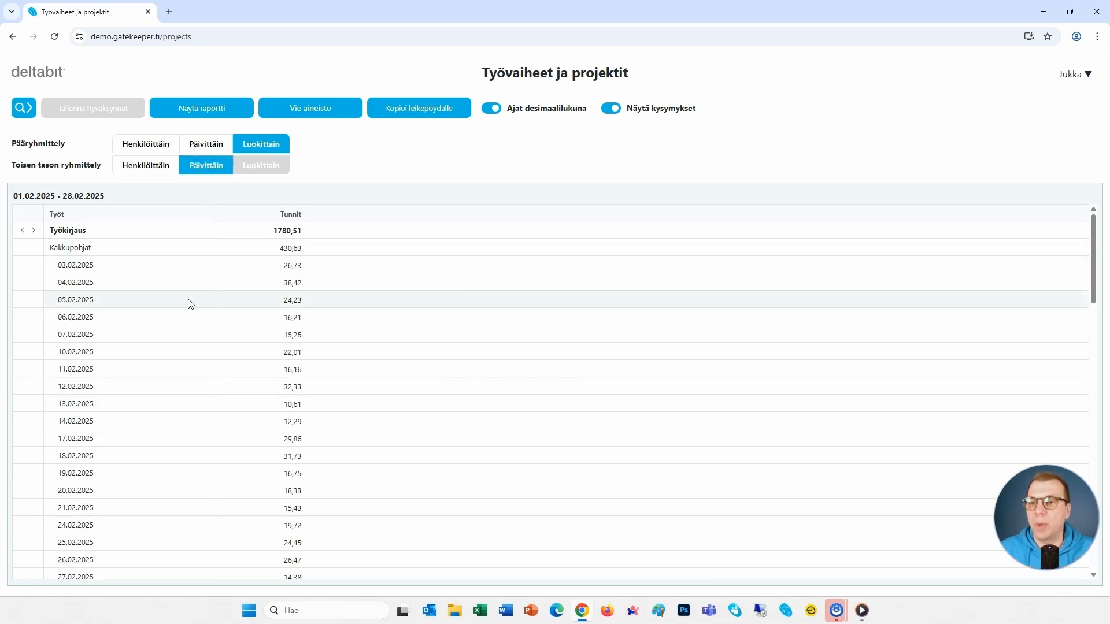
pyautogui.scroll(-3, 186, 390)
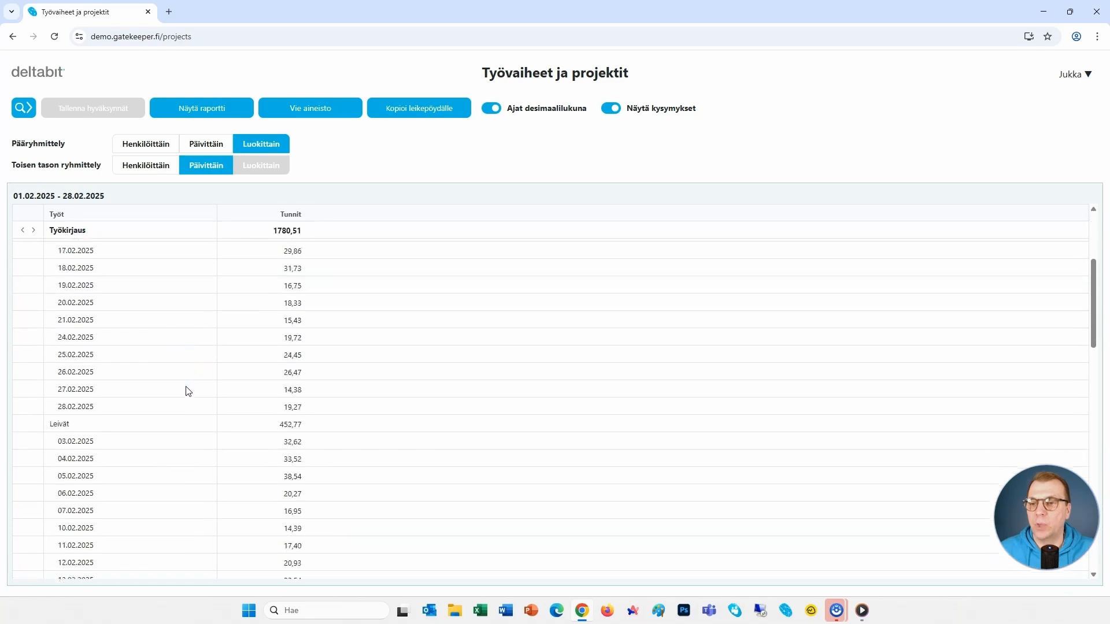
pyautogui.scroll(-3, 186, 391)
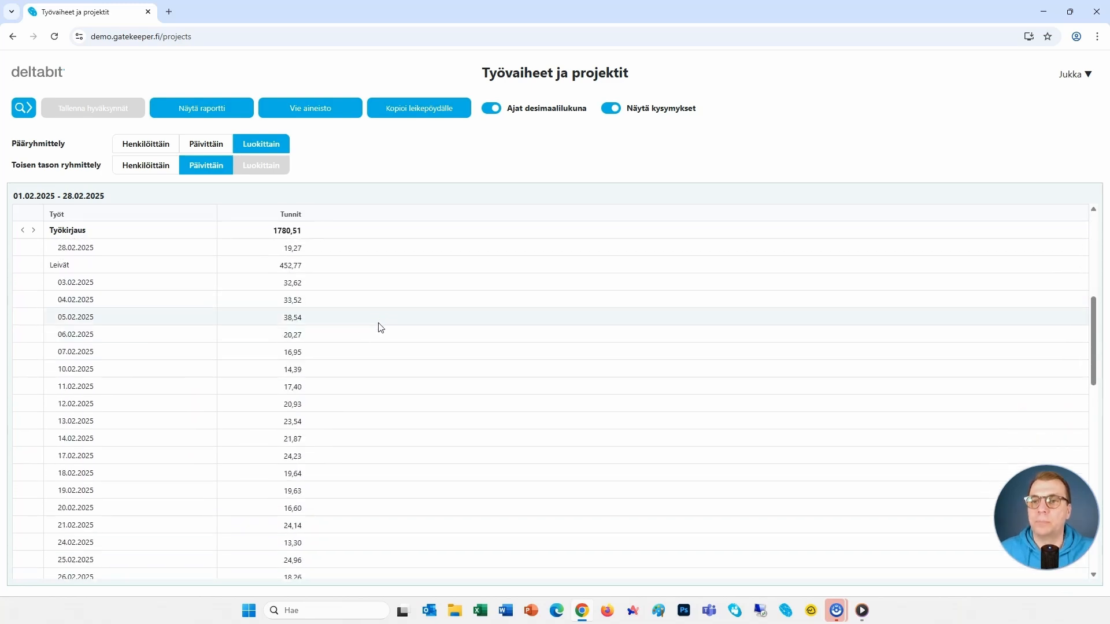
# Group the results primarily by employee with the work categories as the second level
pyautogui.click(150, 147)
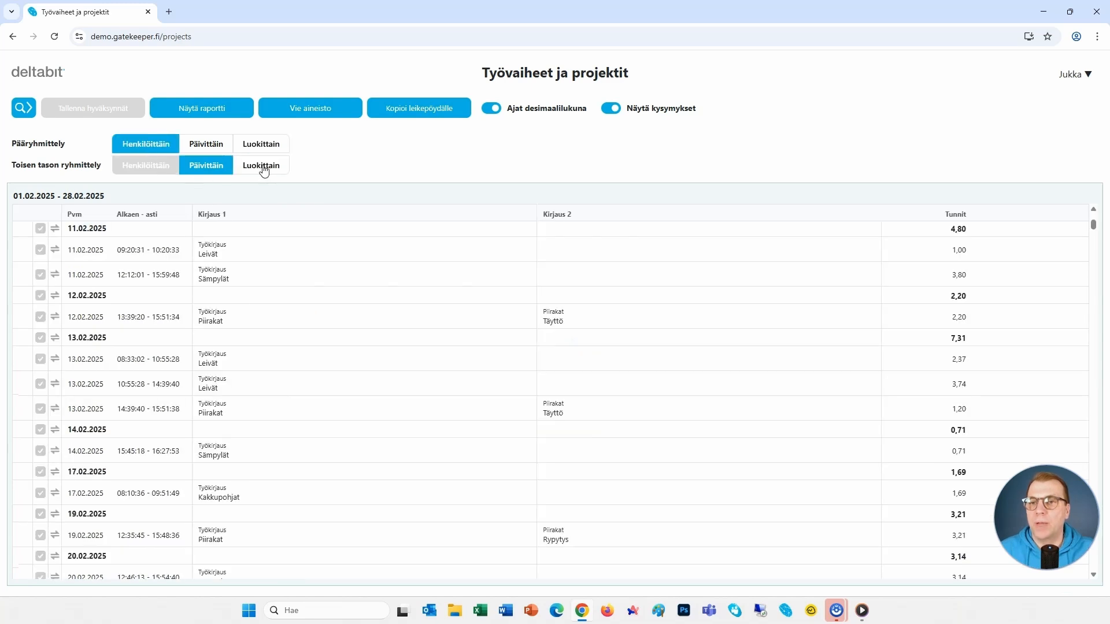
pyautogui.click(265, 166)
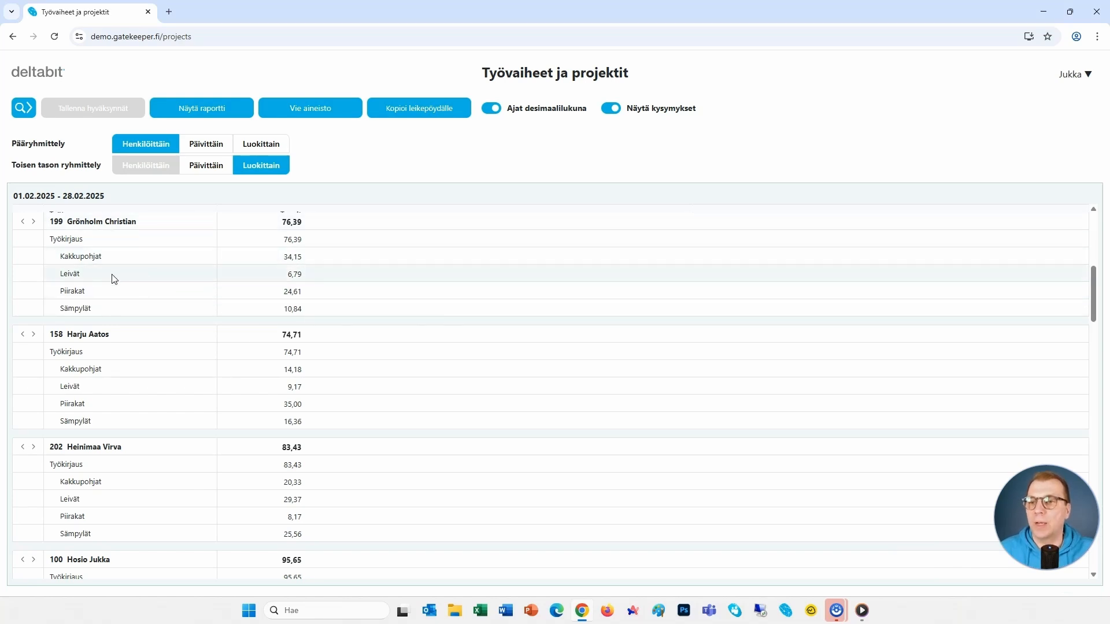
# Switch the primary grouping of the results to daily, and finally to category
pyautogui.scroll(2, 114, 279)
pyautogui.scroll(2, 114, 279)
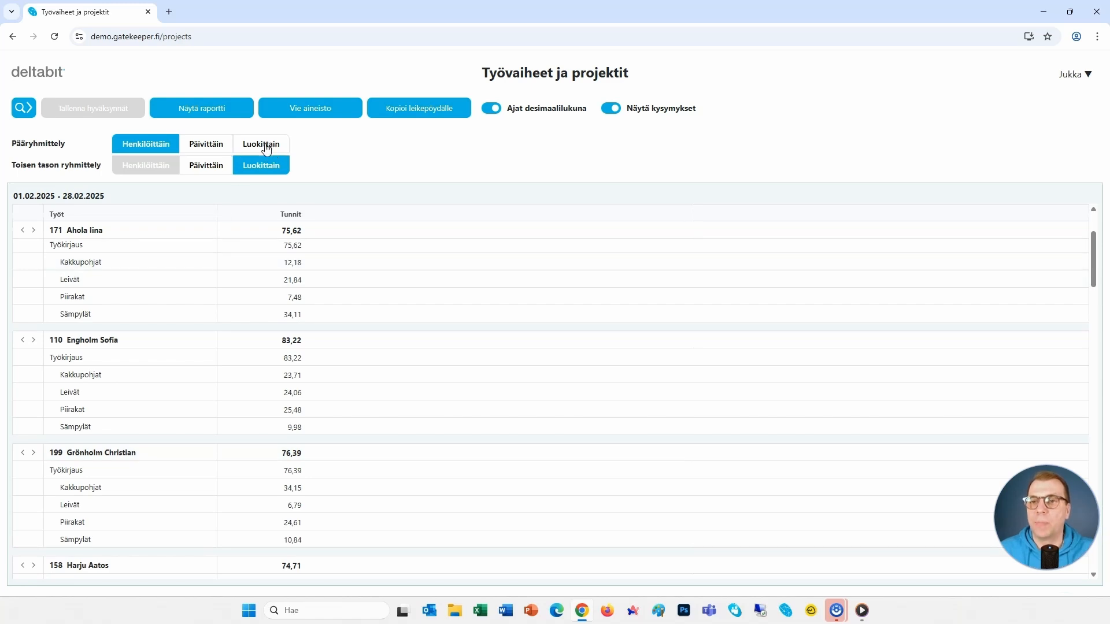
pyautogui.click(207, 148)
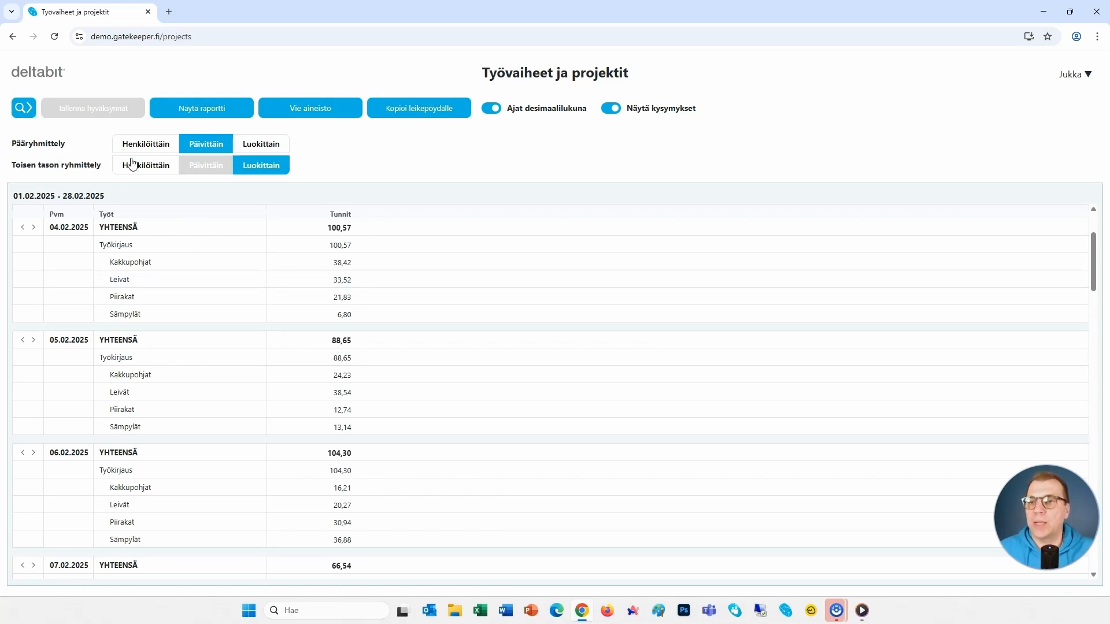
pyautogui.click(257, 145)
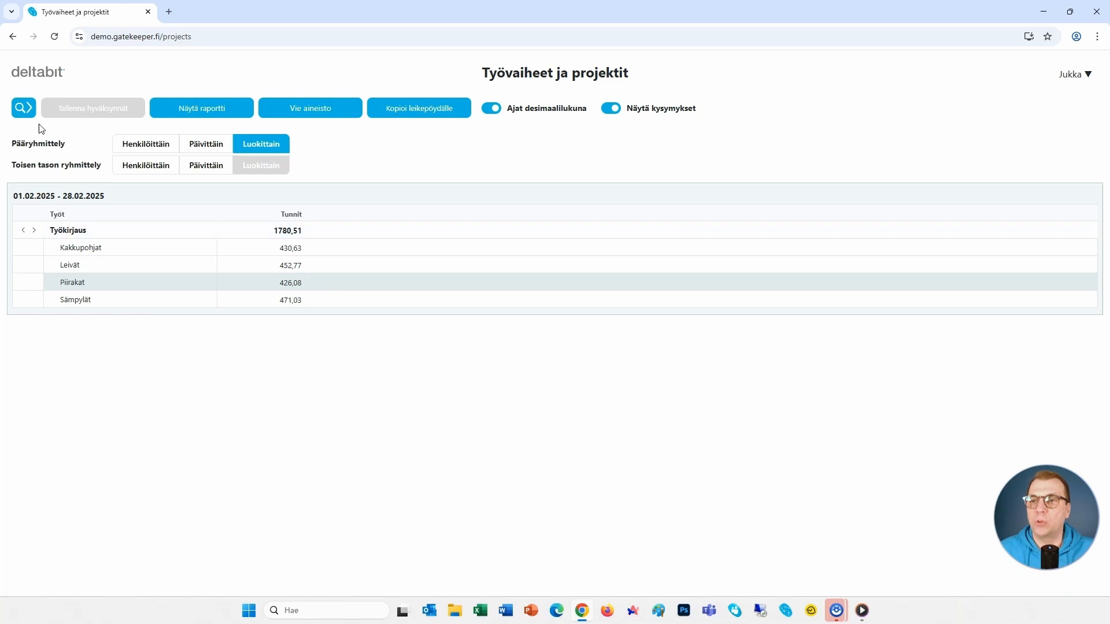
# Include the working time calculation (Näytä työaikalaskenta) in the search and fetch the February 2025 events again
pyautogui.click(19, 109)
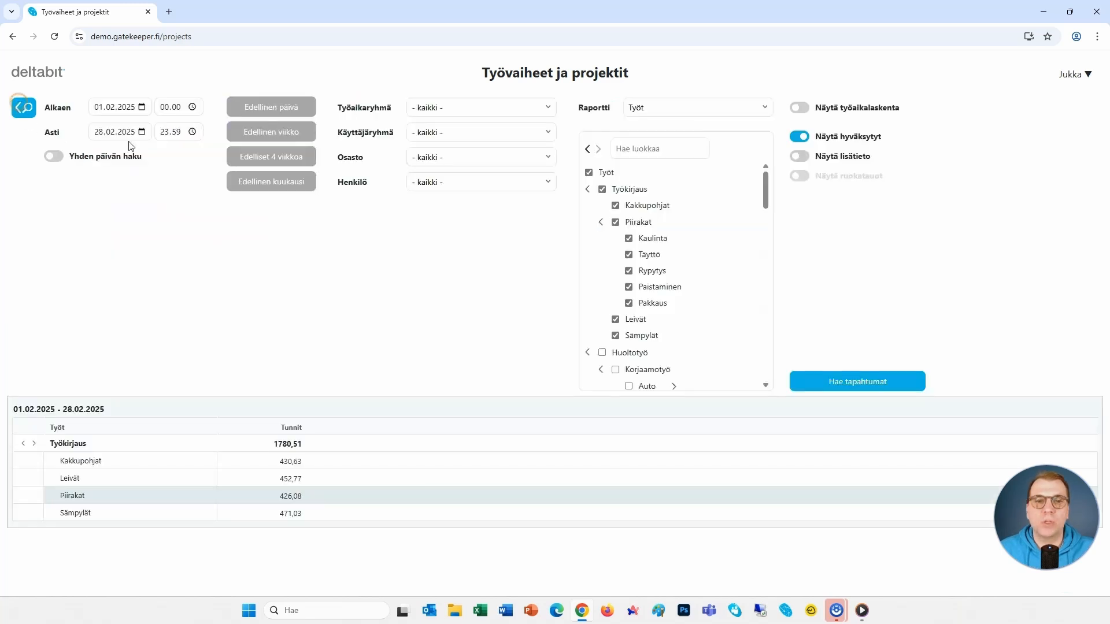
pyautogui.click(800, 107)
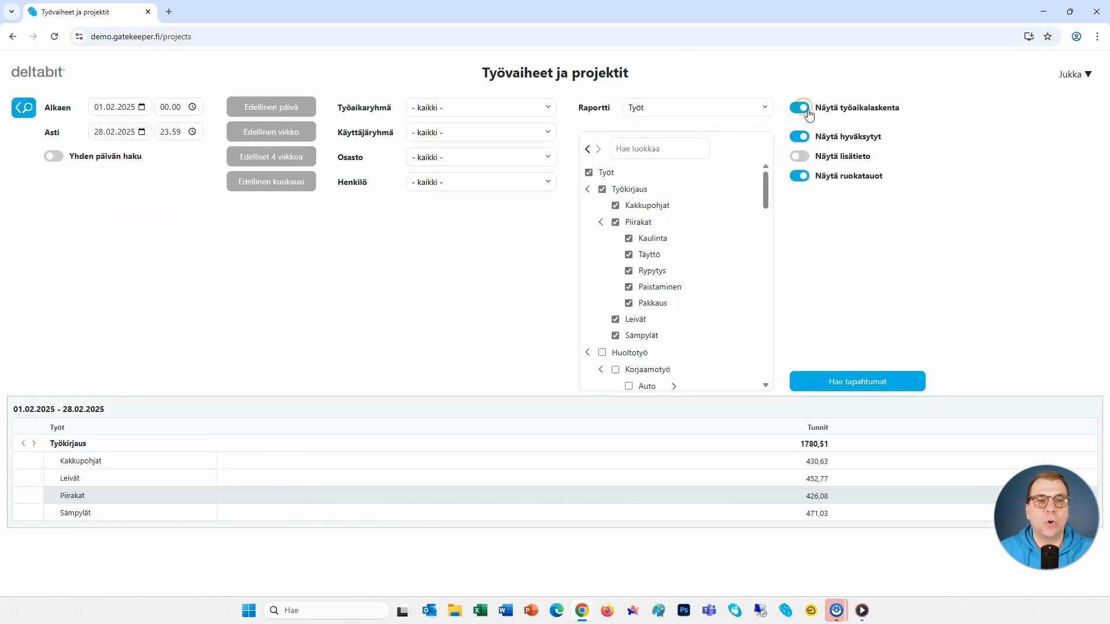
pyautogui.click(887, 382)
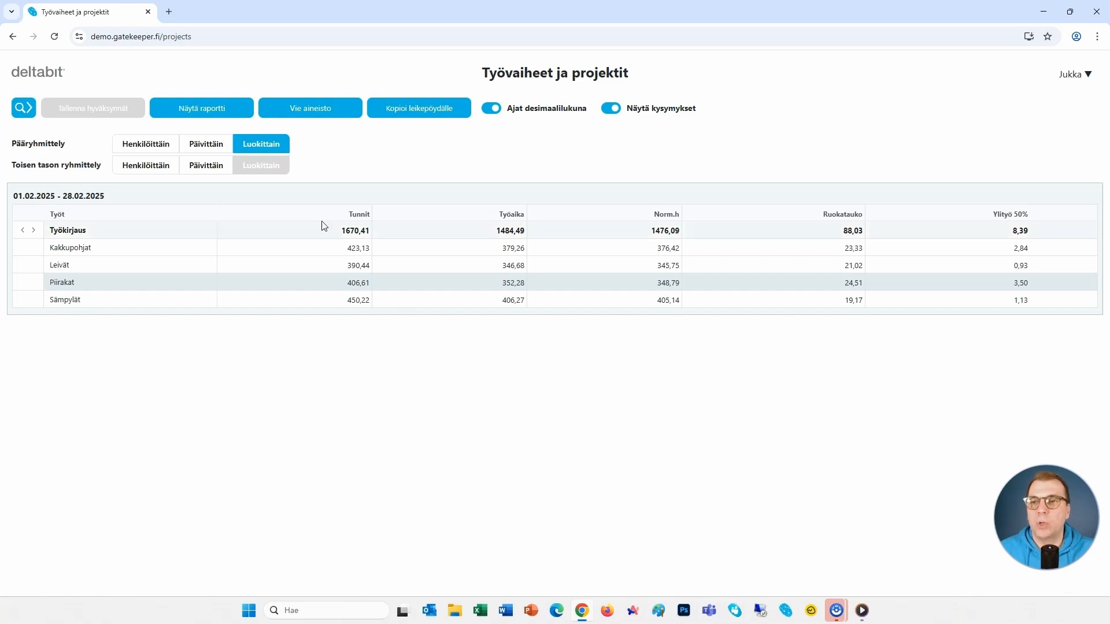
# Look through the search criteria and the data export options, closing both without changing or exporting anything
pyautogui.click(26, 107)
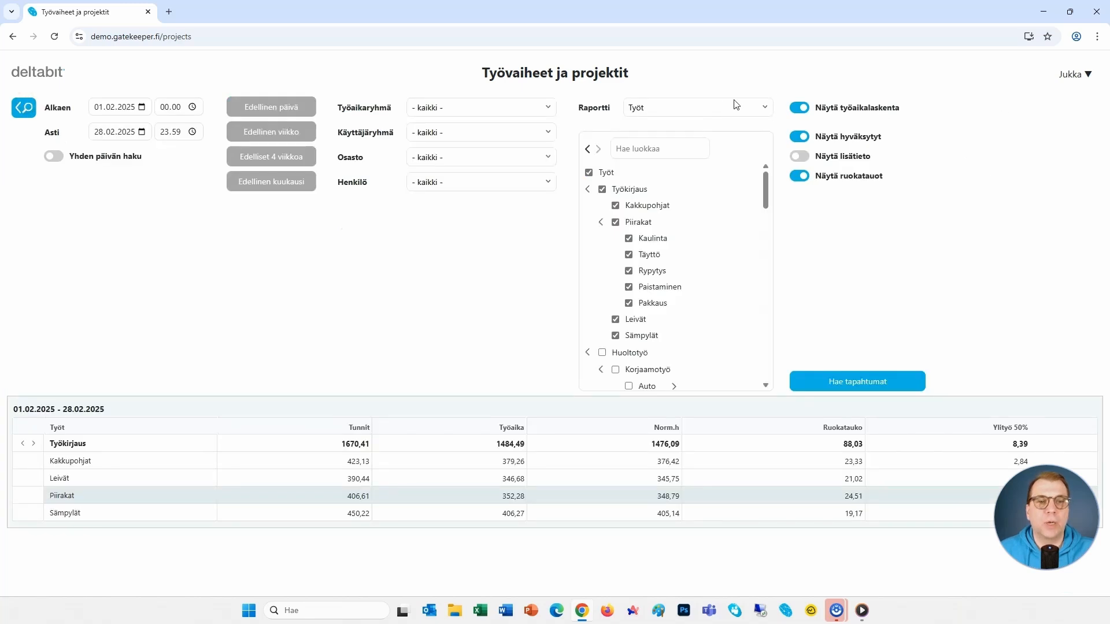
pyautogui.click(27, 112)
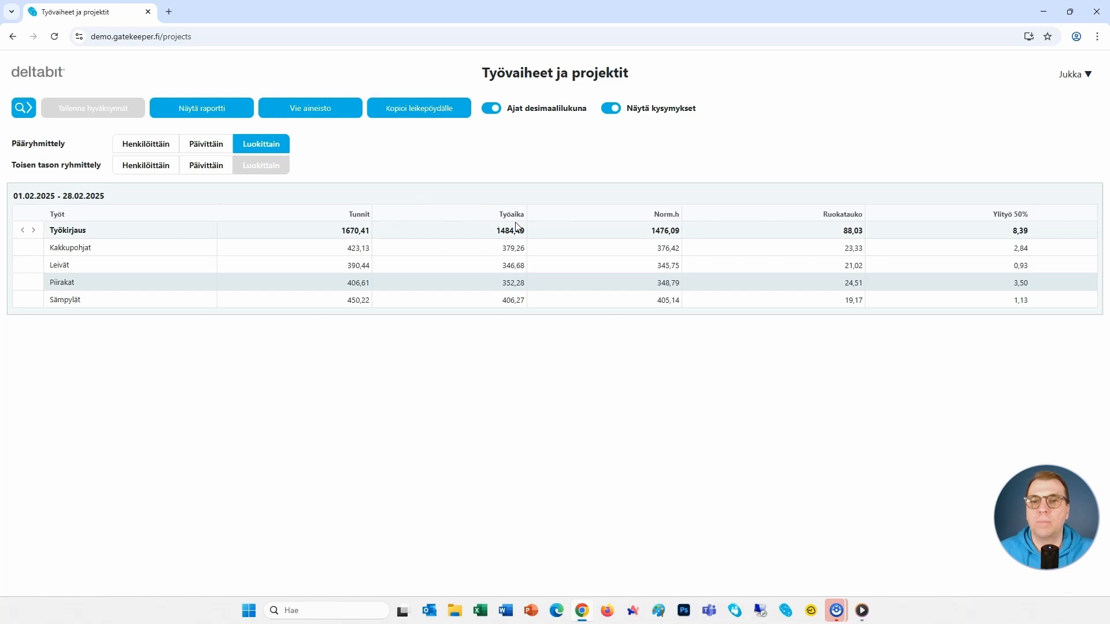
pyautogui.click(332, 111)
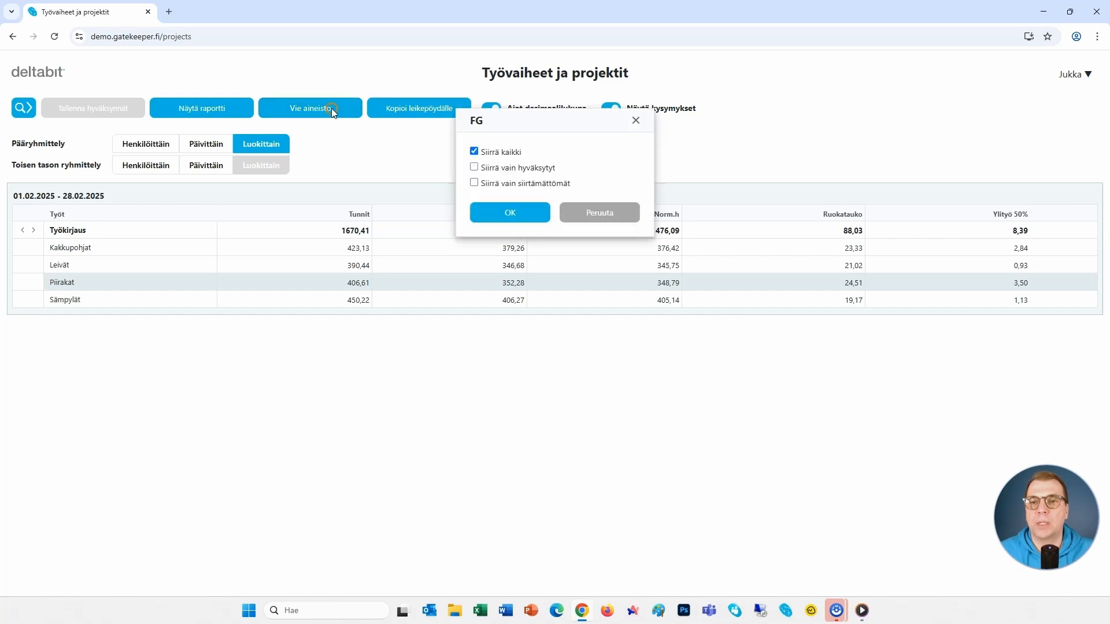
pyautogui.click(592, 218)
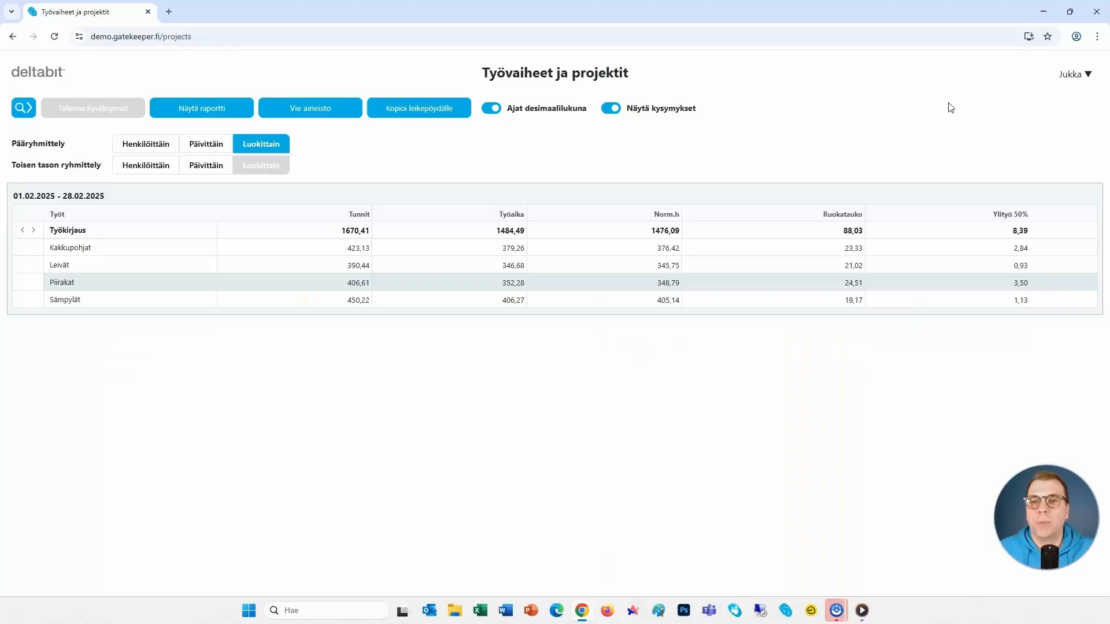
# Go to Työvuorosuunnittelu and show the employees (Henkilöt) in the shifts of the weekly plan
pyautogui.click(1066, 81)
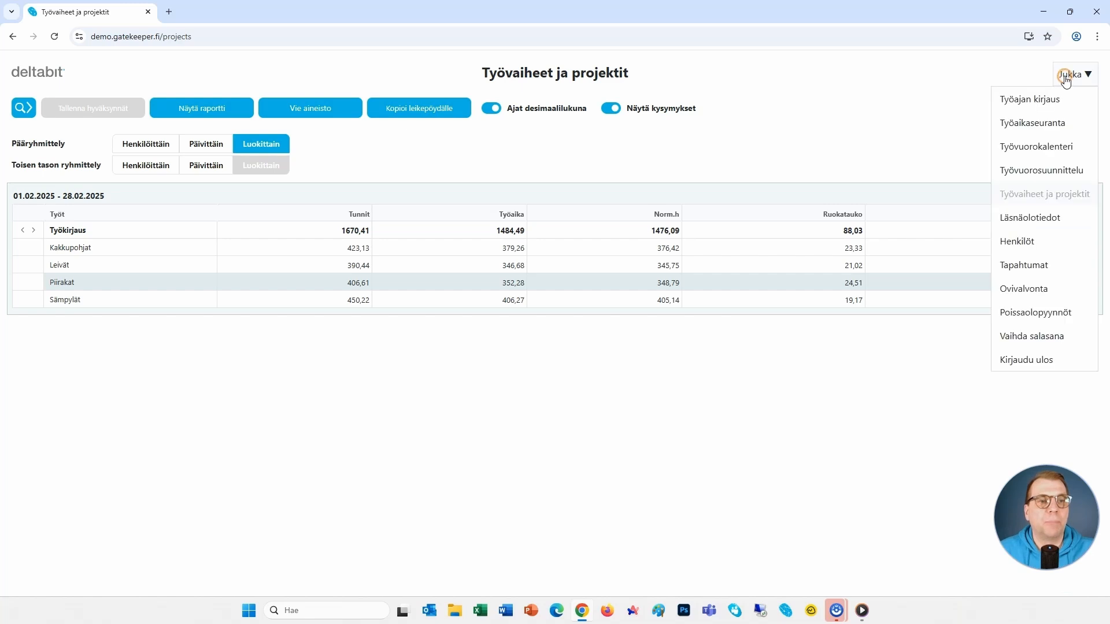
pyautogui.click(1049, 169)
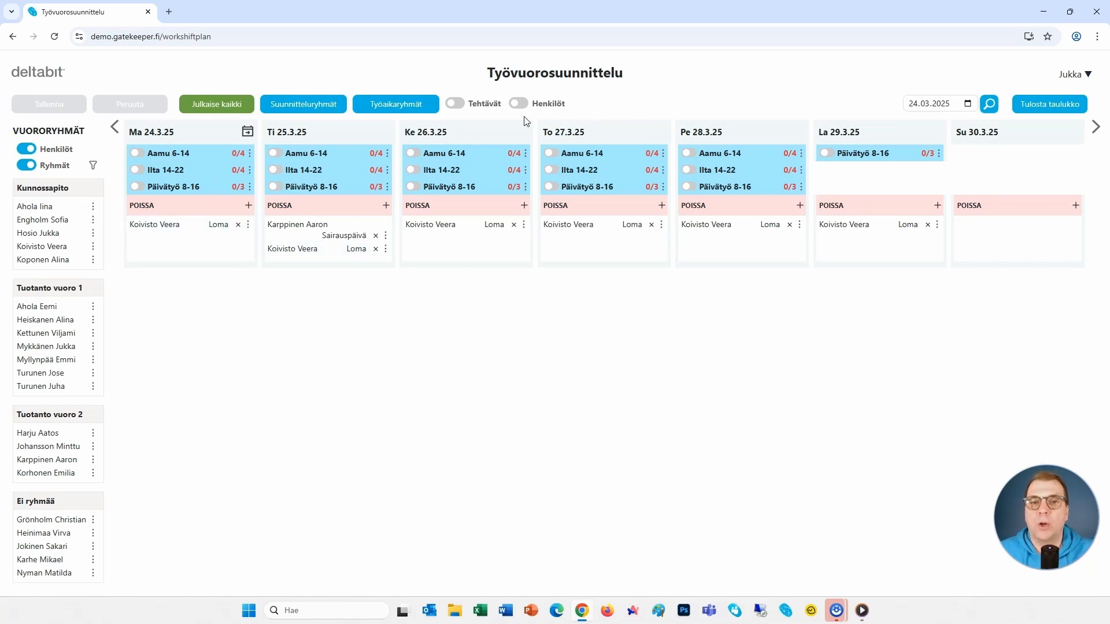
pyautogui.click(518, 103)
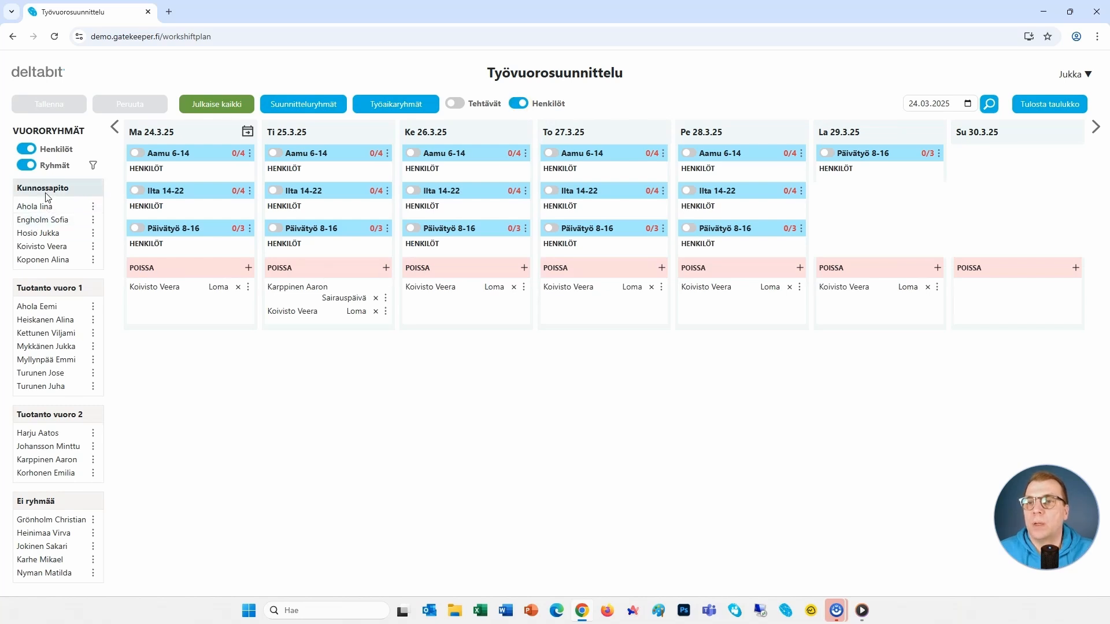
# Try assigning the first Kunnossapito employee to Monday's Aamu 6-14 shift and remove the assignment
pyautogui.moveTo(48, 199); pyautogui.dragTo(182, 158)
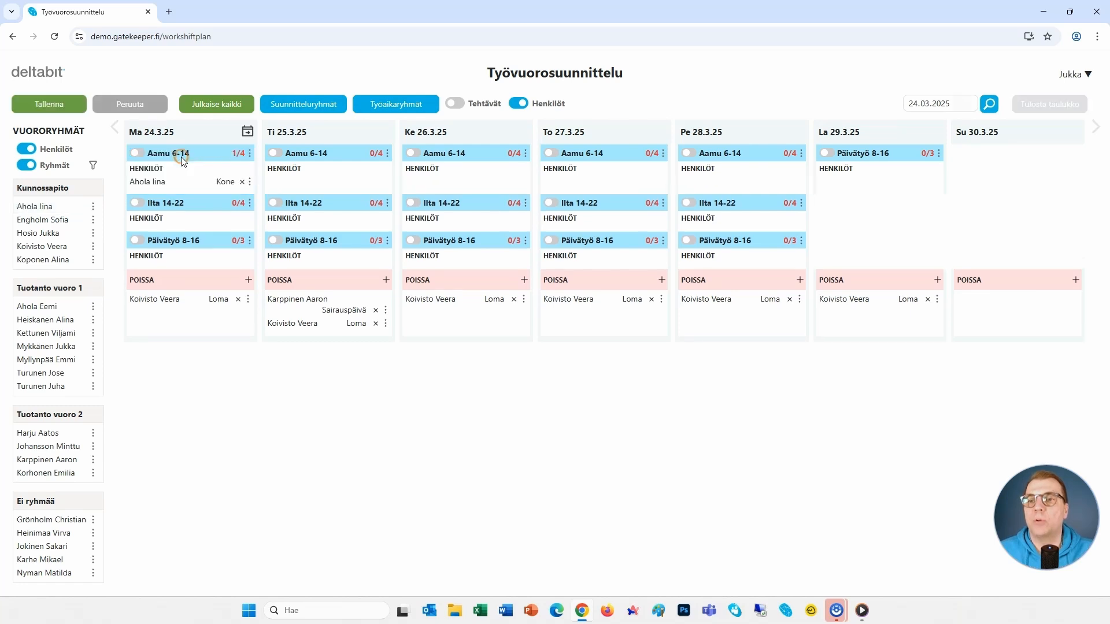
pyautogui.click(242, 182)
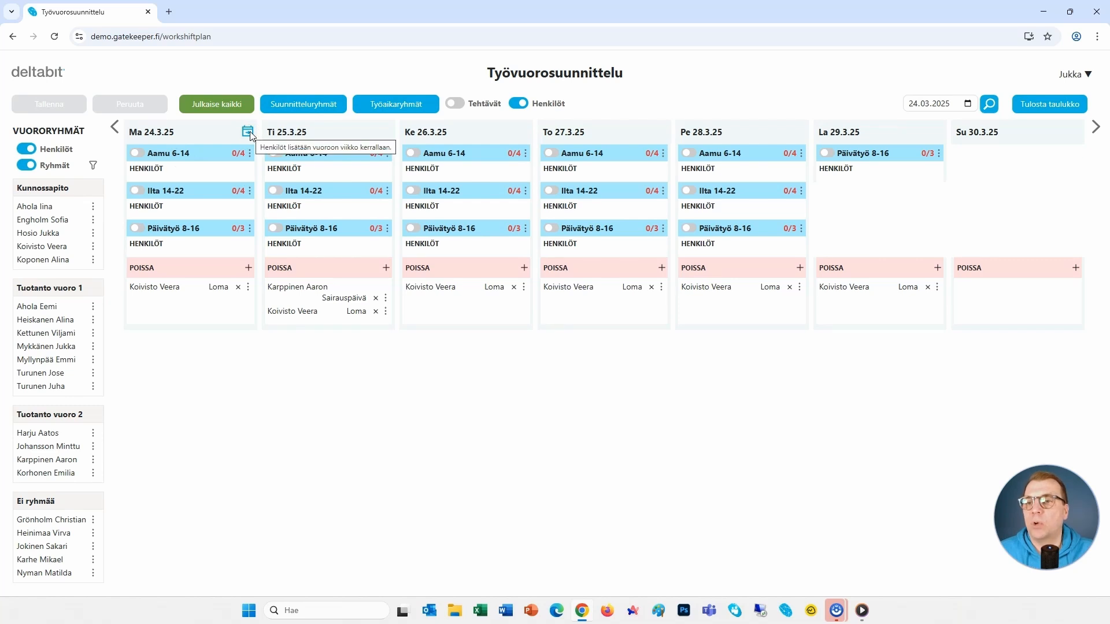
# With week-at-a-time adding on, try assigning the first Kunnossapito employee to the Aamu 6-14 shifts and remove each day's assignment
pyautogui.moveTo(36, 208); pyautogui.dragTo(169, 168)
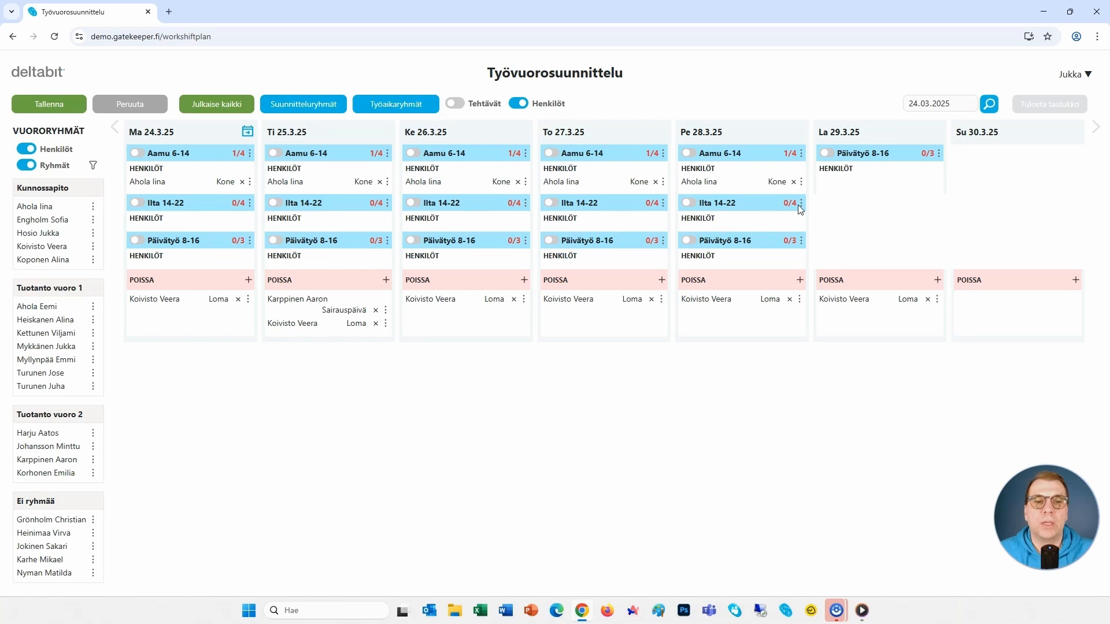
pyautogui.click(800, 181)
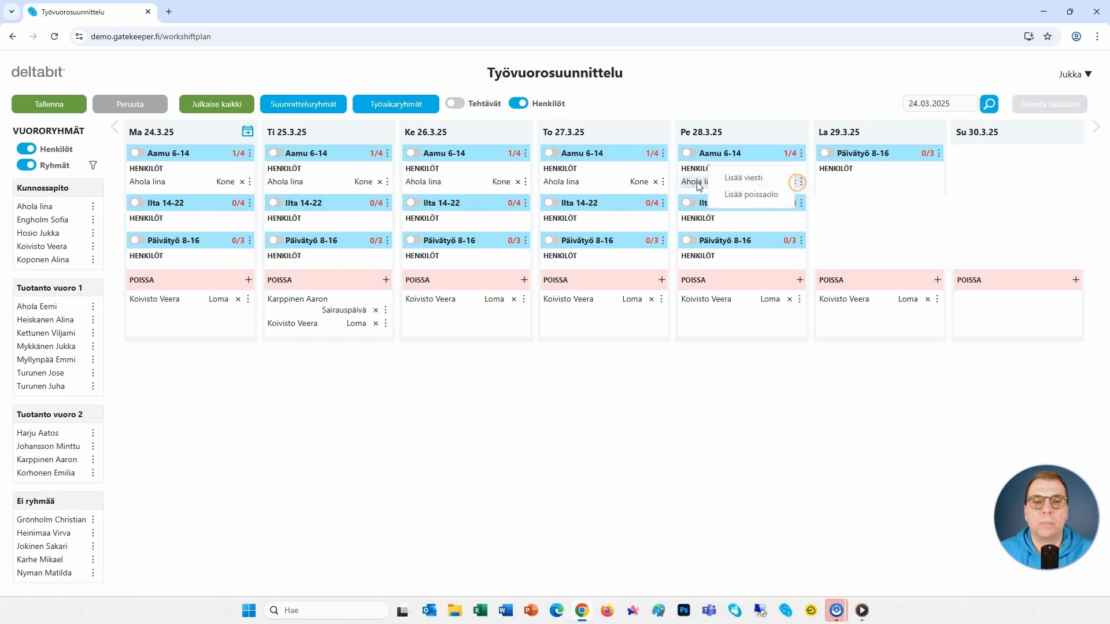
pyautogui.click(655, 182)
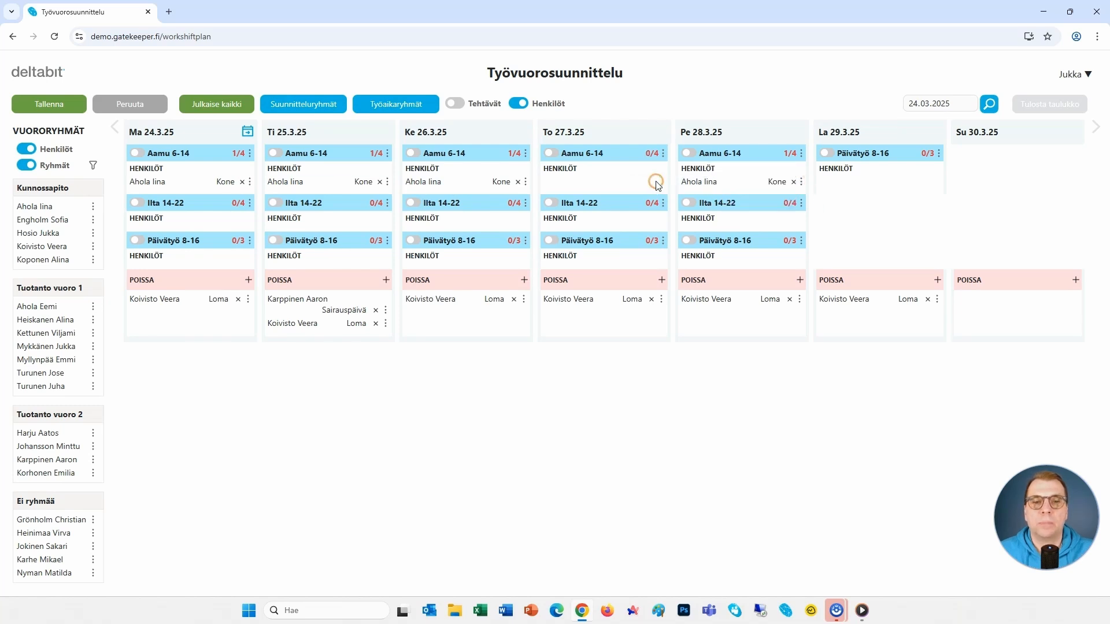
pyautogui.click(792, 183)
pyautogui.click(520, 182)
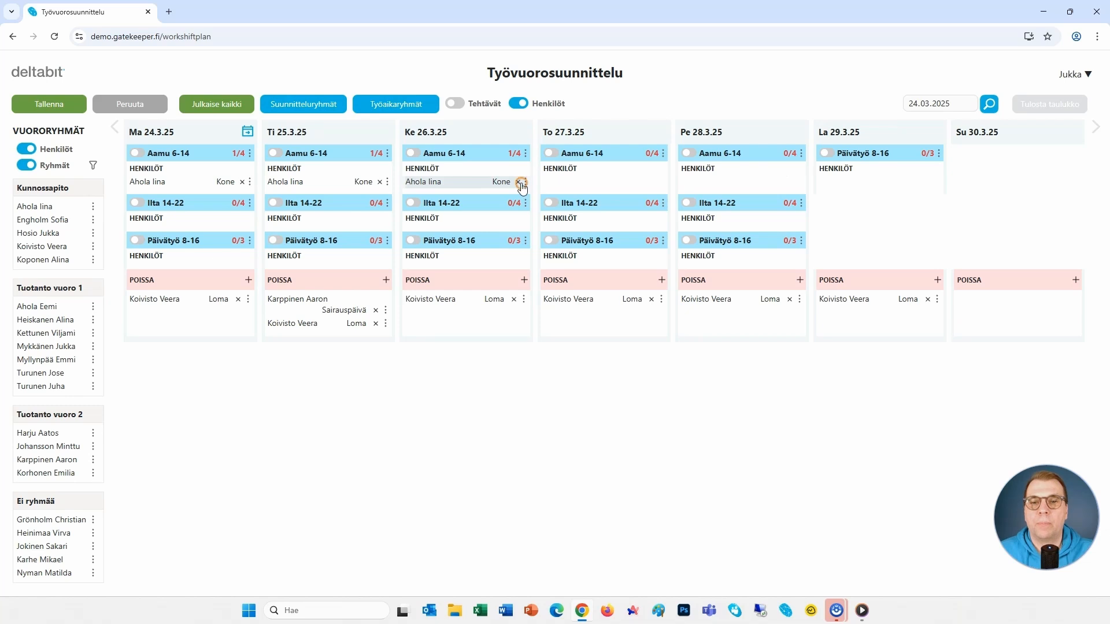
pyautogui.click(520, 182)
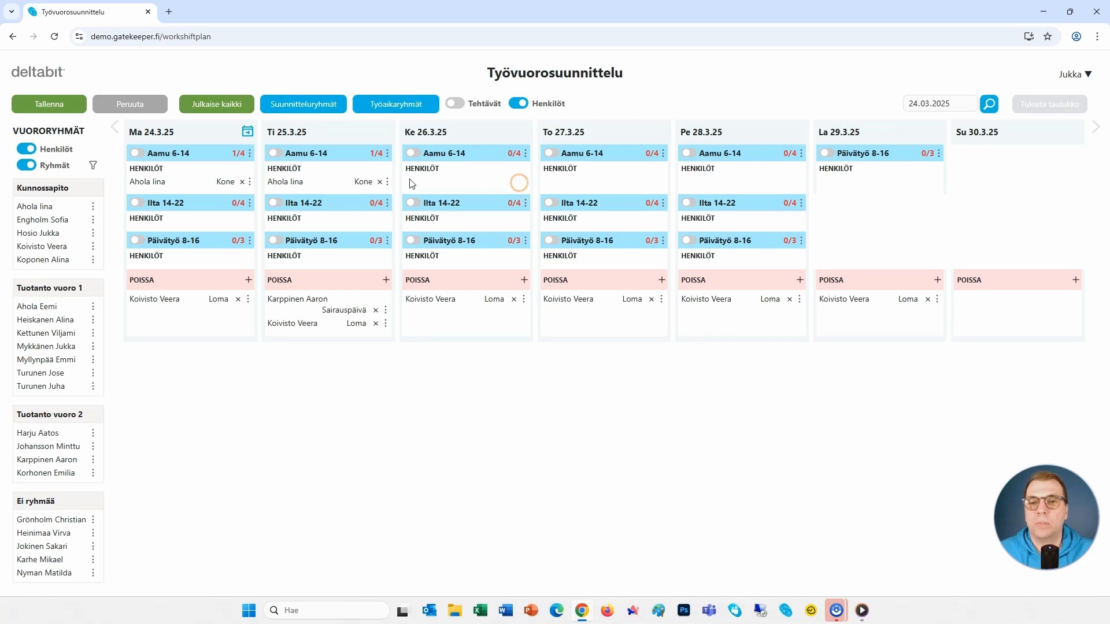
pyautogui.click(375, 182)
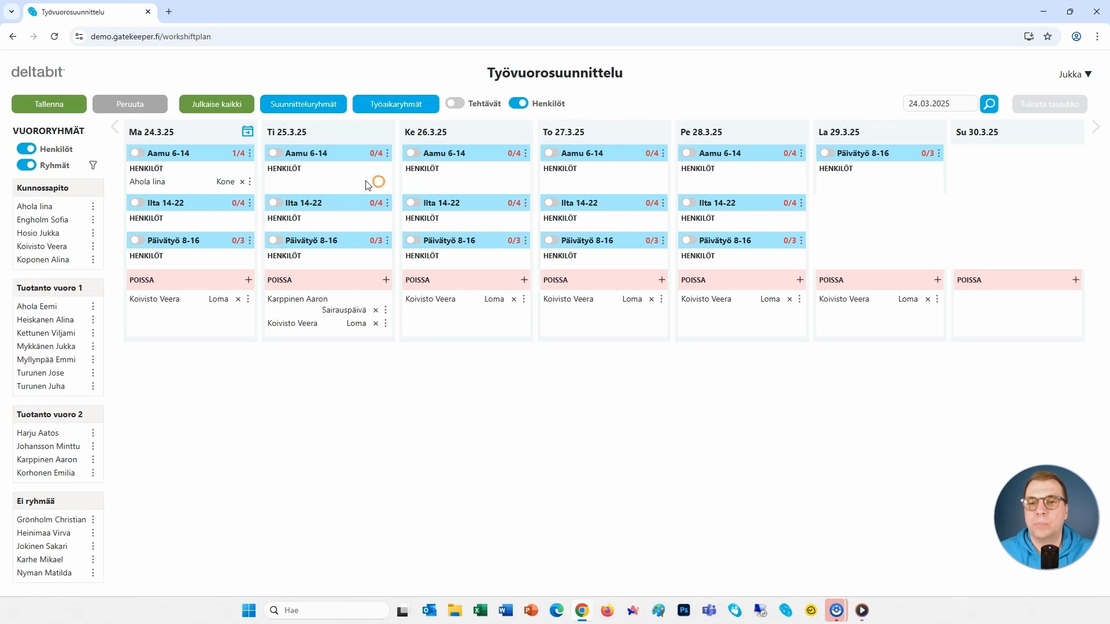
pyautogui.click(242, 183)
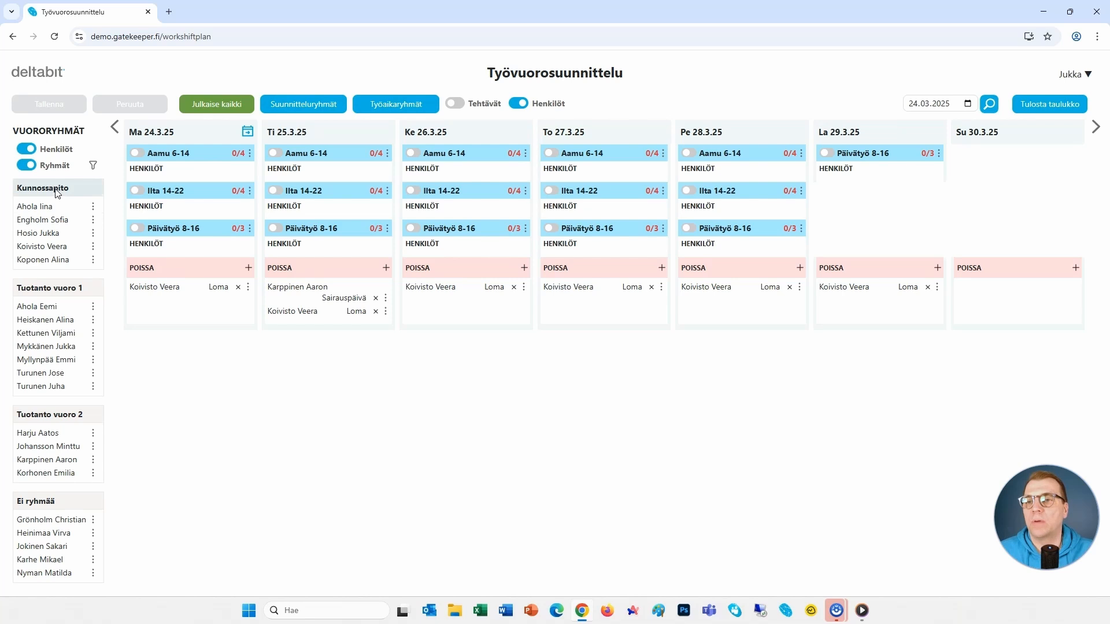
# Assign the whole Kunnossapito group to the week's Päivätyö 8-16 shifts, continuing despite the holidays already planned
pyautogui.moveTo(56, 193); pyautogui.dragTo(213, 245)
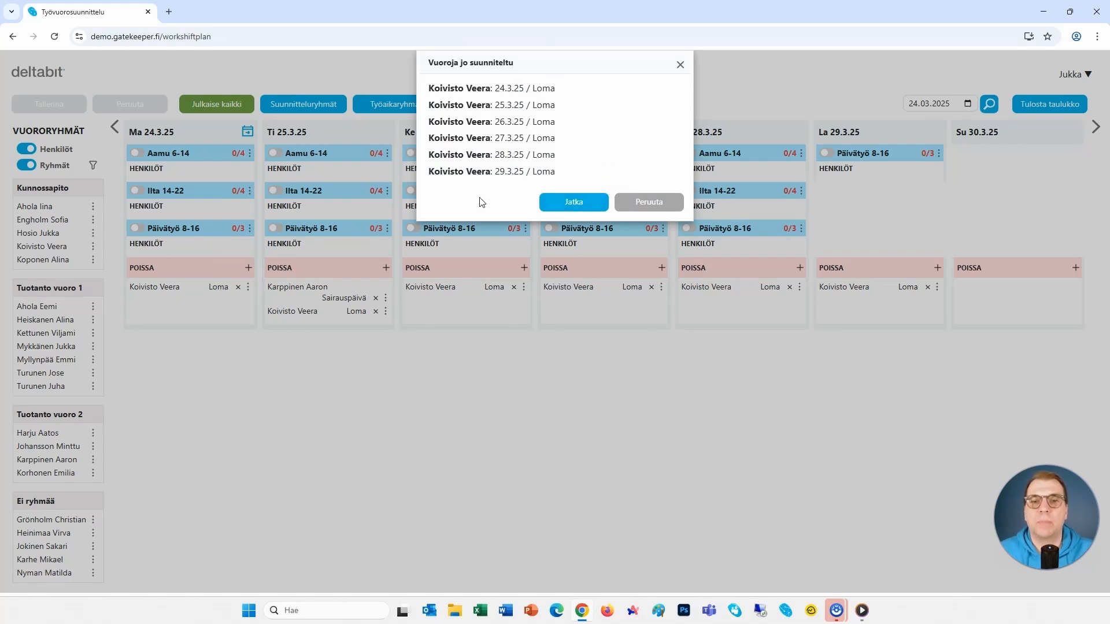
pyautogui.click(573, 202)
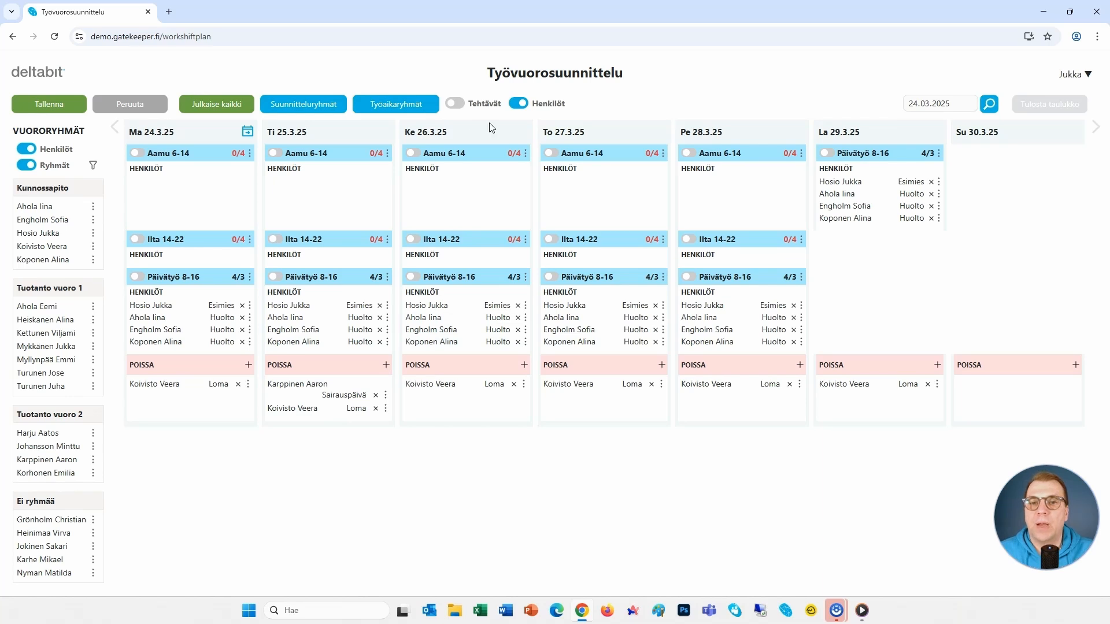
# Show the tasks (Tehtävät) and assign the Tuotanto vuoro 2 group to the week's Aamu 6-14 shifts, continuing despite the planned sick day
pyautogui.click(456, 105)
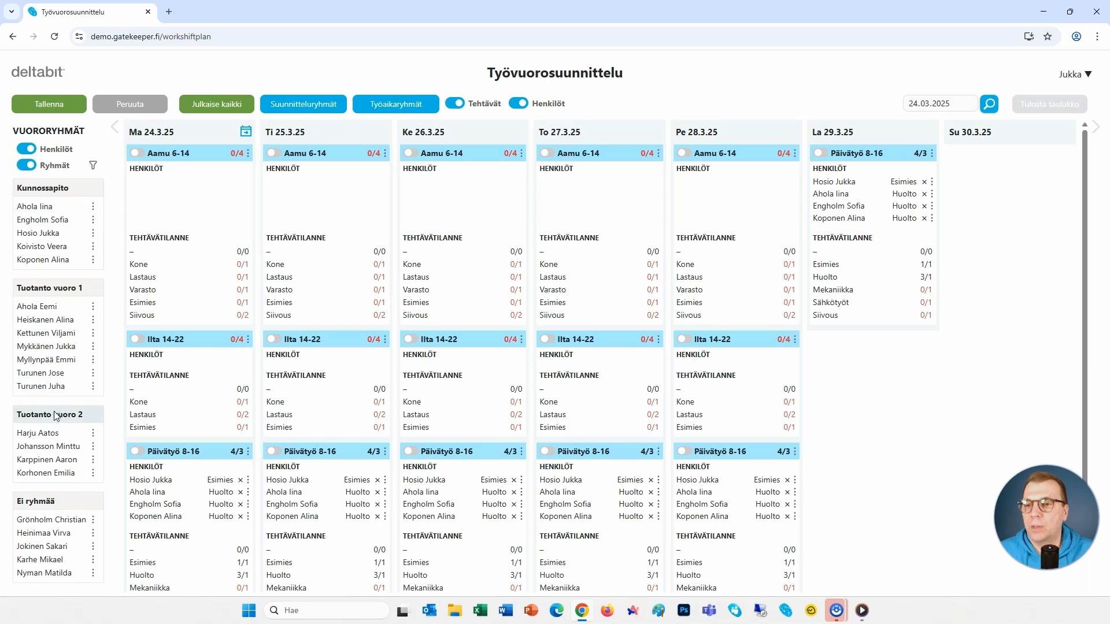
pyautogui.moveTo(56, 414); pyautogui.dragTo(204, 189)
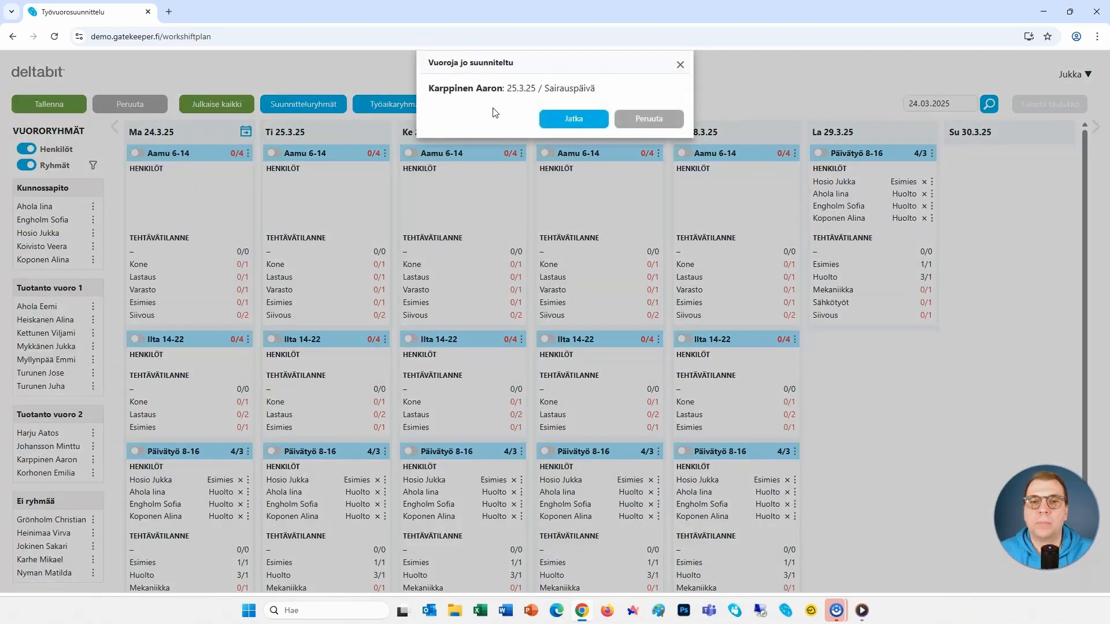
pyautogui.click(582, 119)
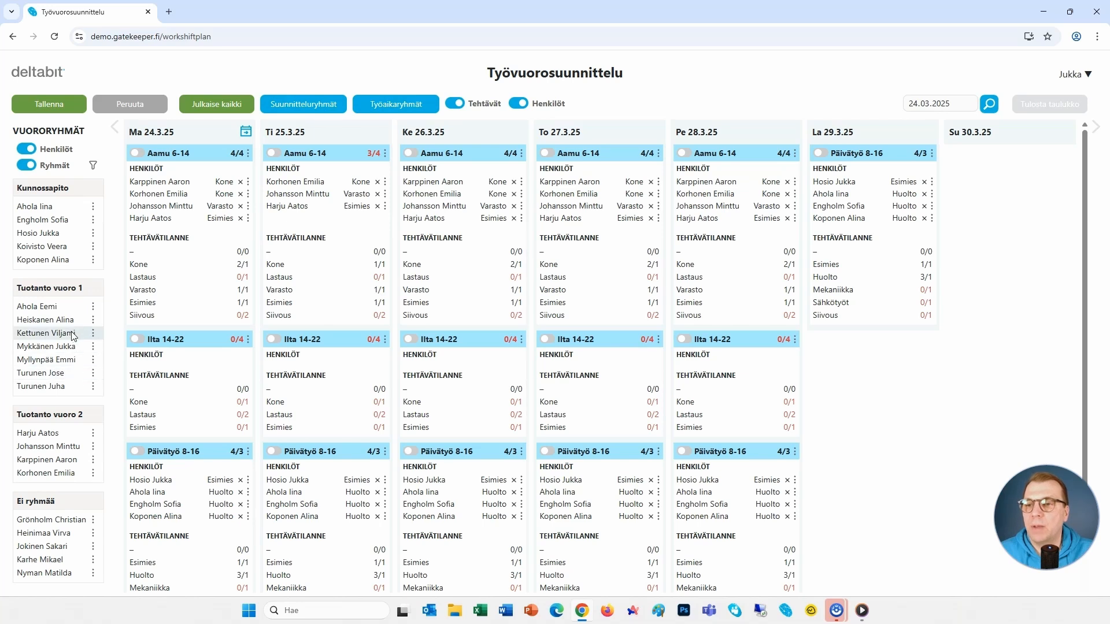
# Turn off week-at-a-time adding and assign the third Tuotanto vuoro 1 employee to Tuesday's Aamu 6-14 shift as Lastaus
pyautogui.moveTo(67, 336)
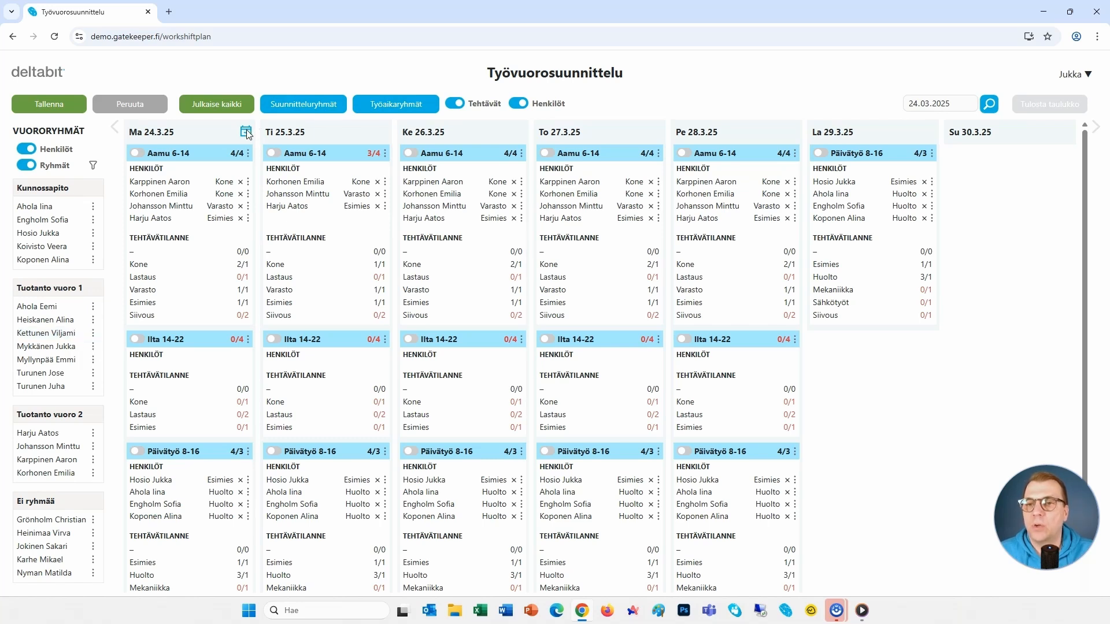
pyautogui.click(61, 331)
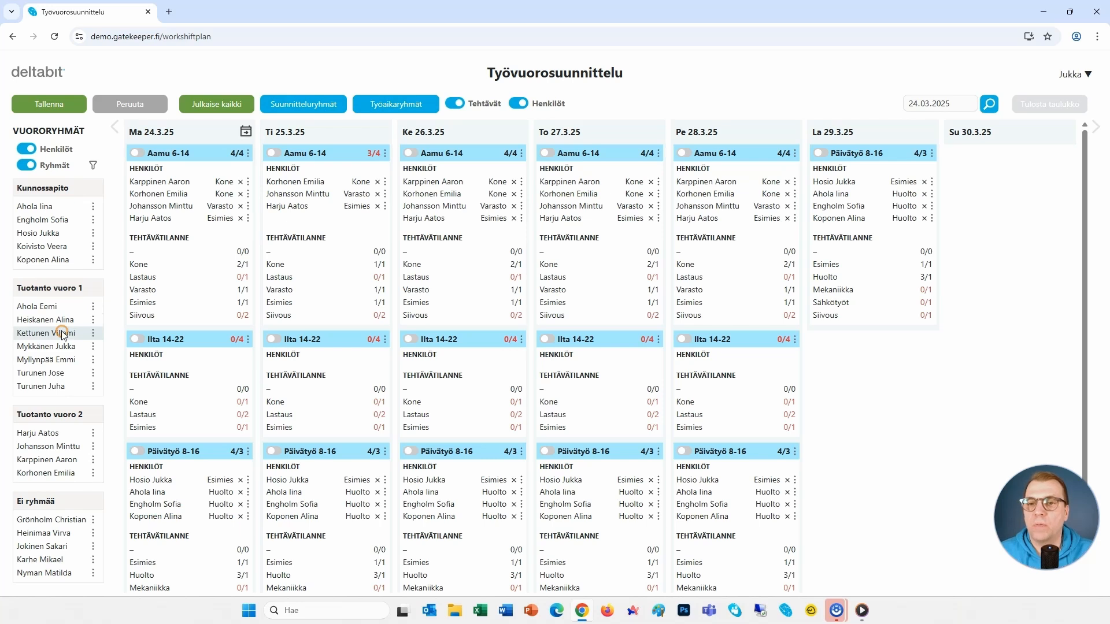
pyautogui.moveTo(62, 333); pyautogui.dragTo(354, 281)
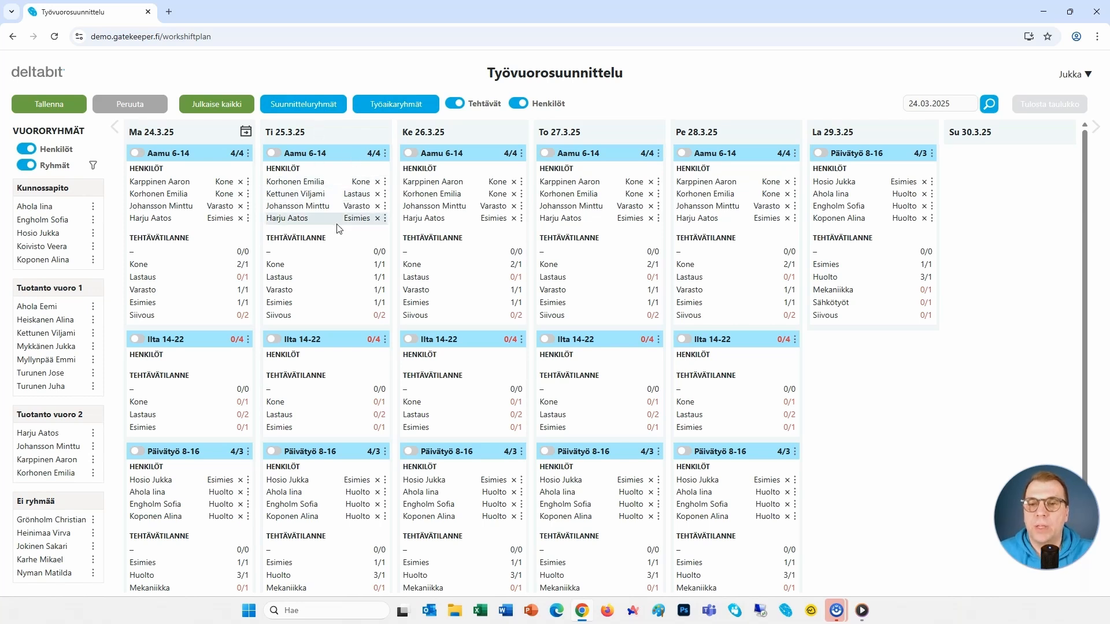
# Publish the Aamu 6-14 shifts of Monday and Tuesday, publish all remaining shifts, and save the plan
pyautogui.click(137, 154)
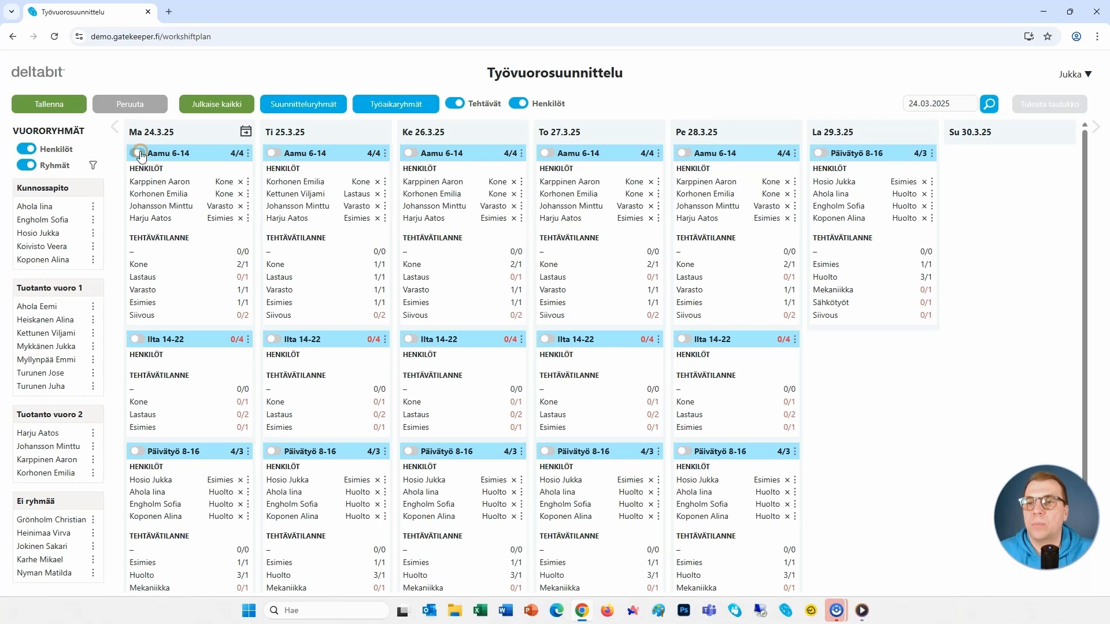
pyautogui.click(273, 153)
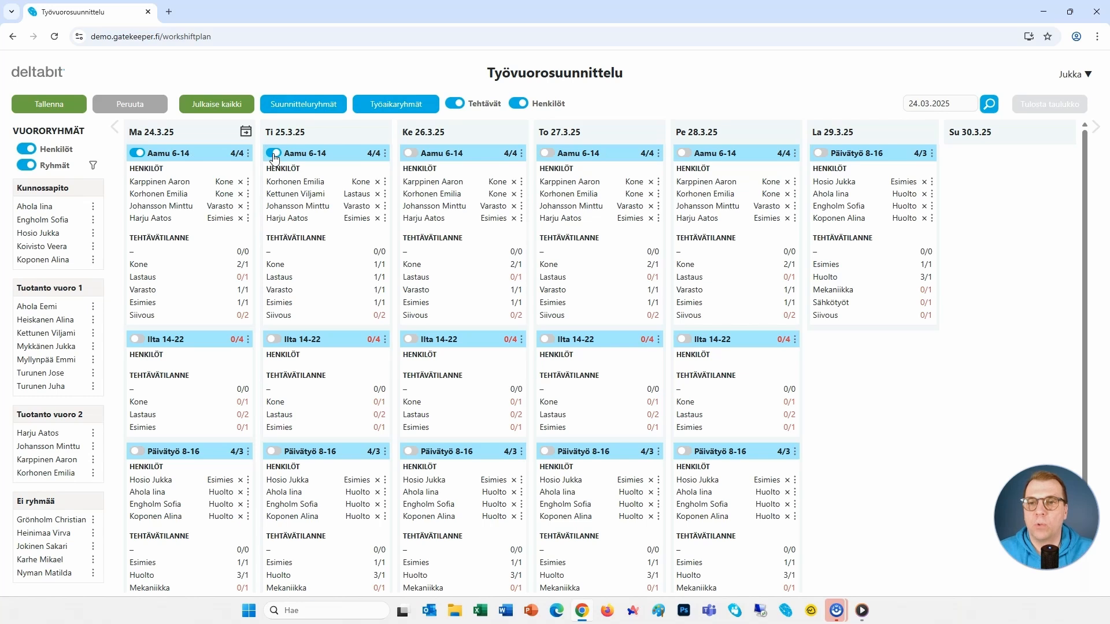
pyautogui.click(226, 109)
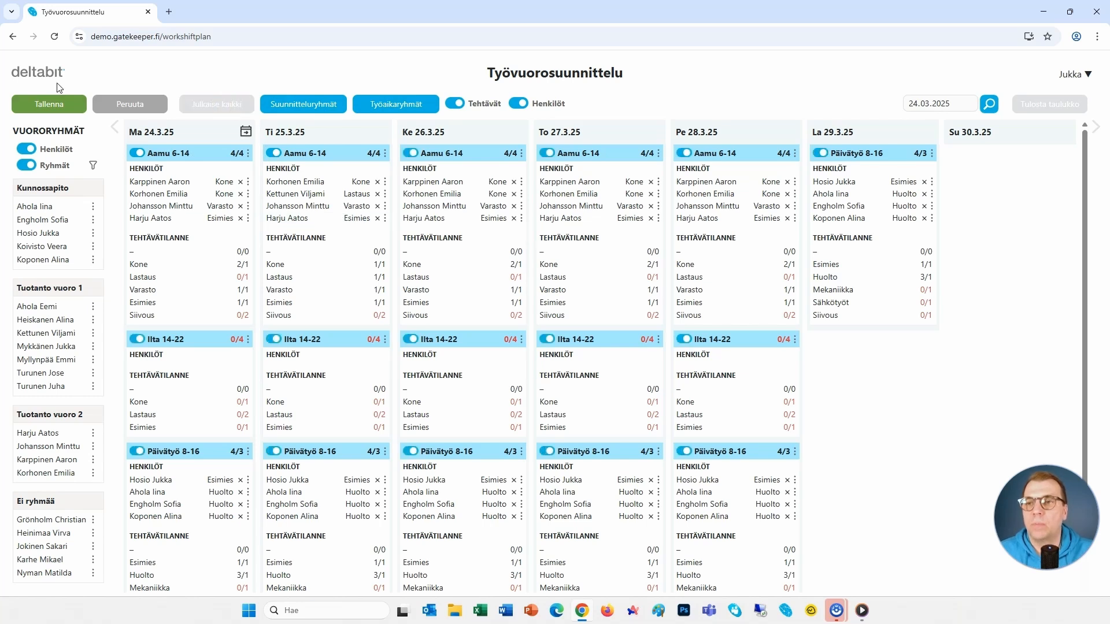
pyautogui.click(61, 106)
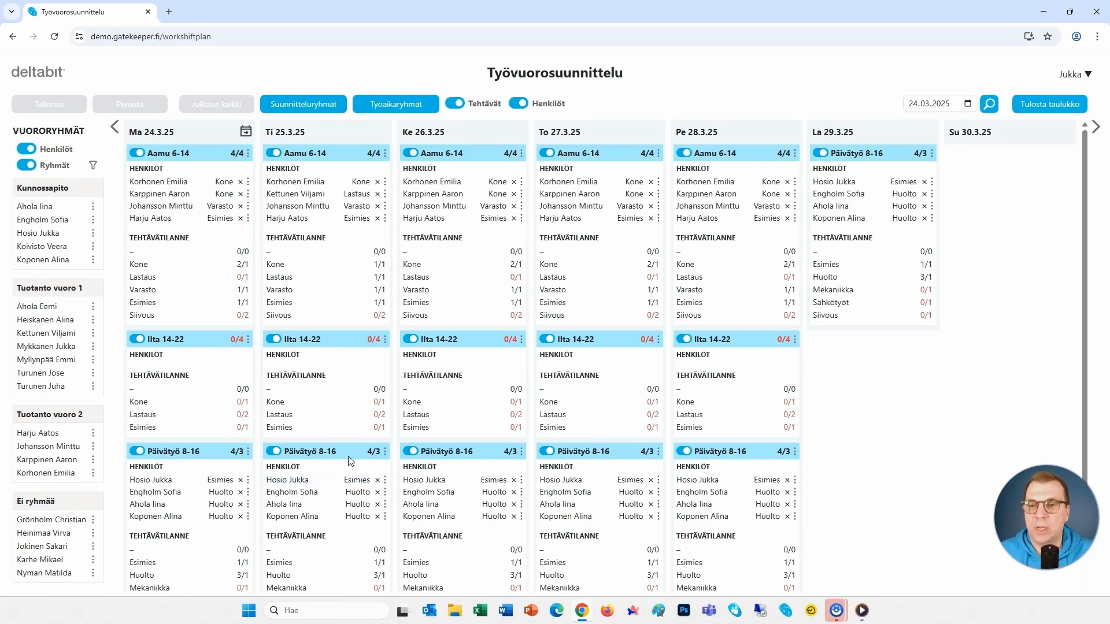
# Add the note Tuuraaja to the employee assigned to Lastaus in Tuesday's Aamu 6-14 shift and save the plan
pyautogui.click(318, 194)
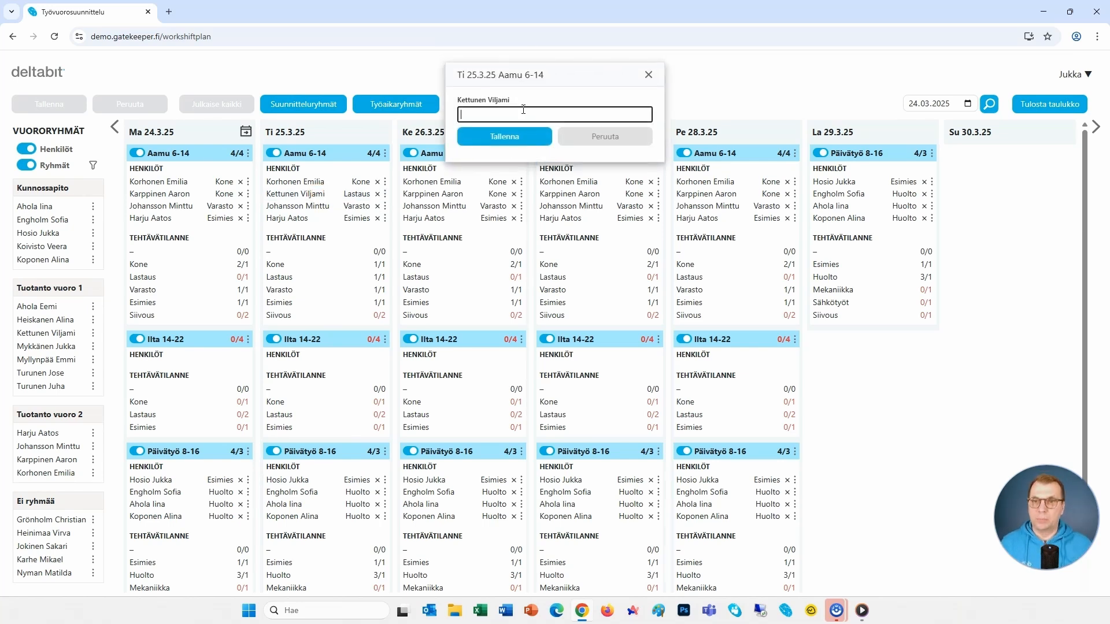
pyautogui.write('Tuuraaja')
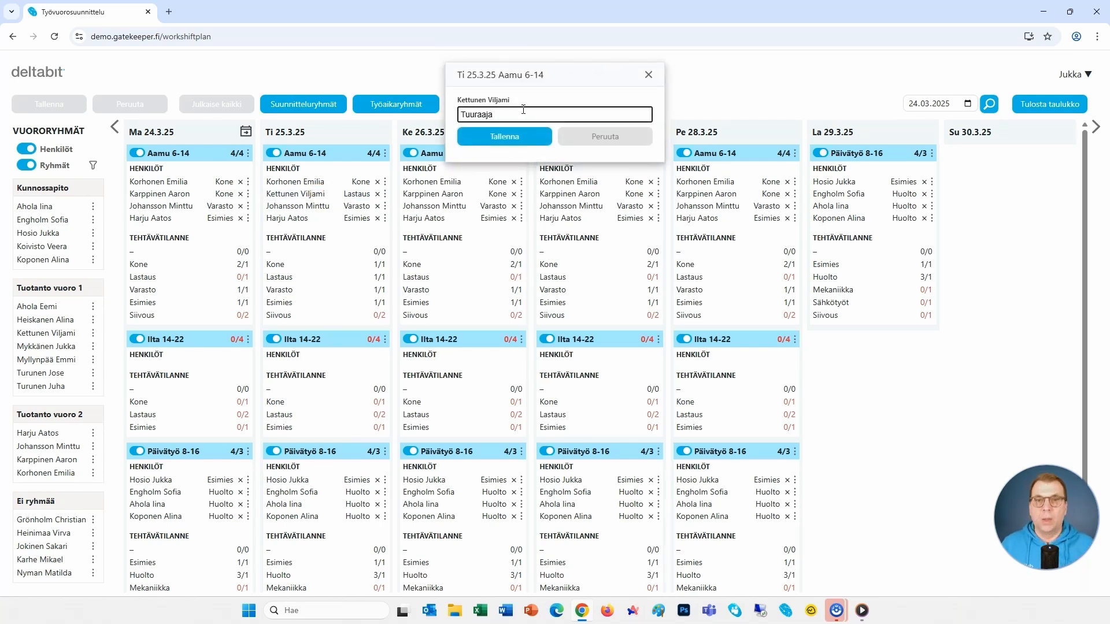
pyautogui.click(510, 142)
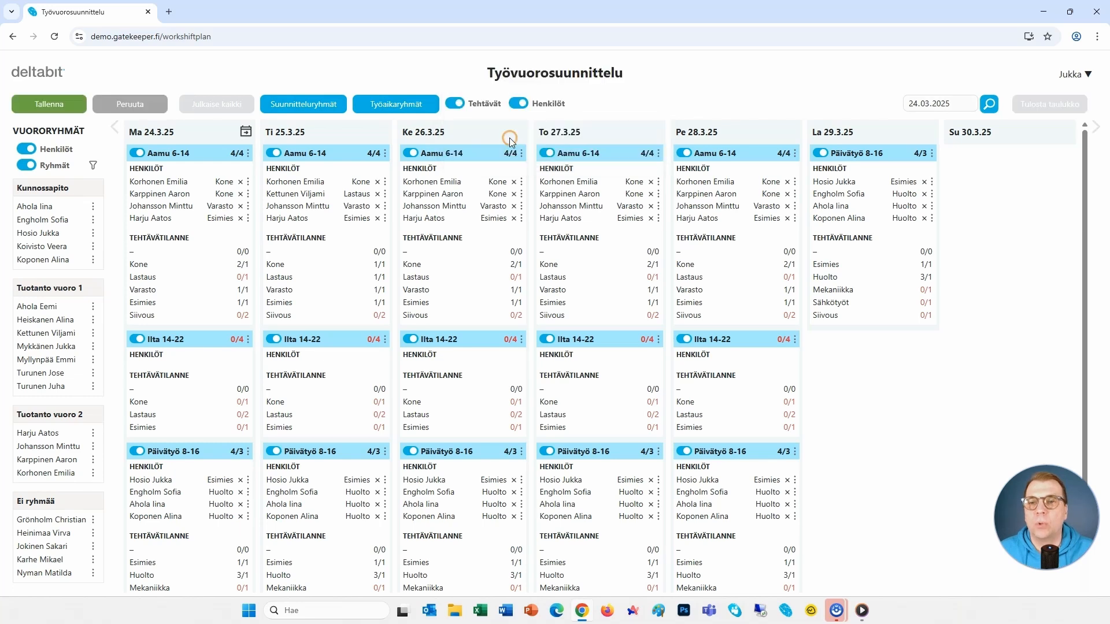
pyautogui.click(65, 105)
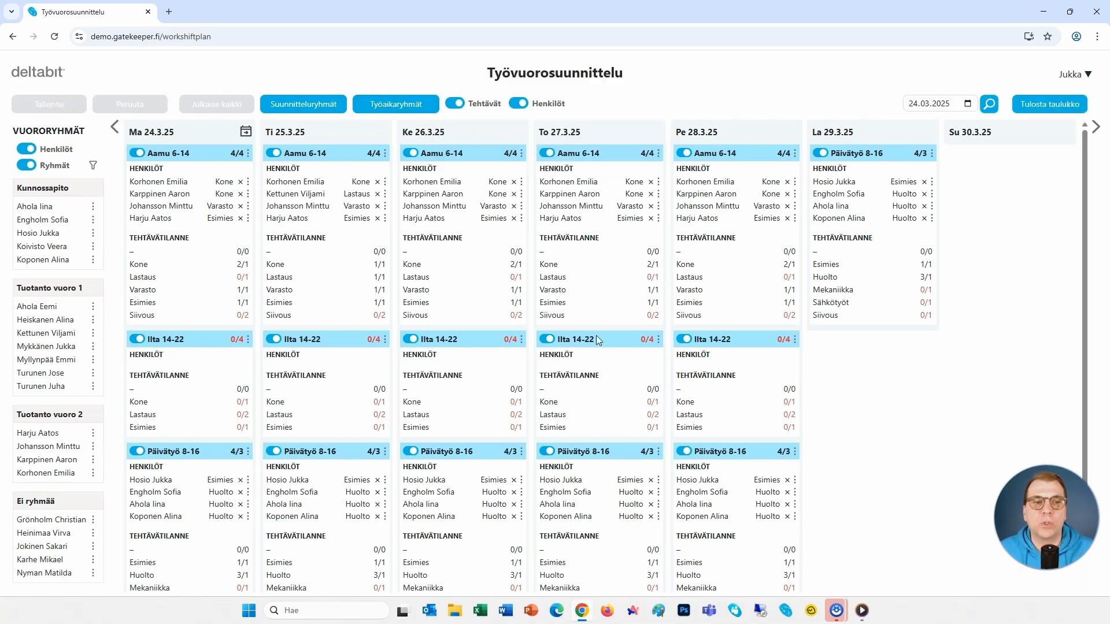
# Open the personal shift calendar (Työvuorokalenteri) and look through the shifts, tasks and notes of Maaliskuu 2025
pyautogui.click(1077, 75)
pyautogui.click(1065, 146)
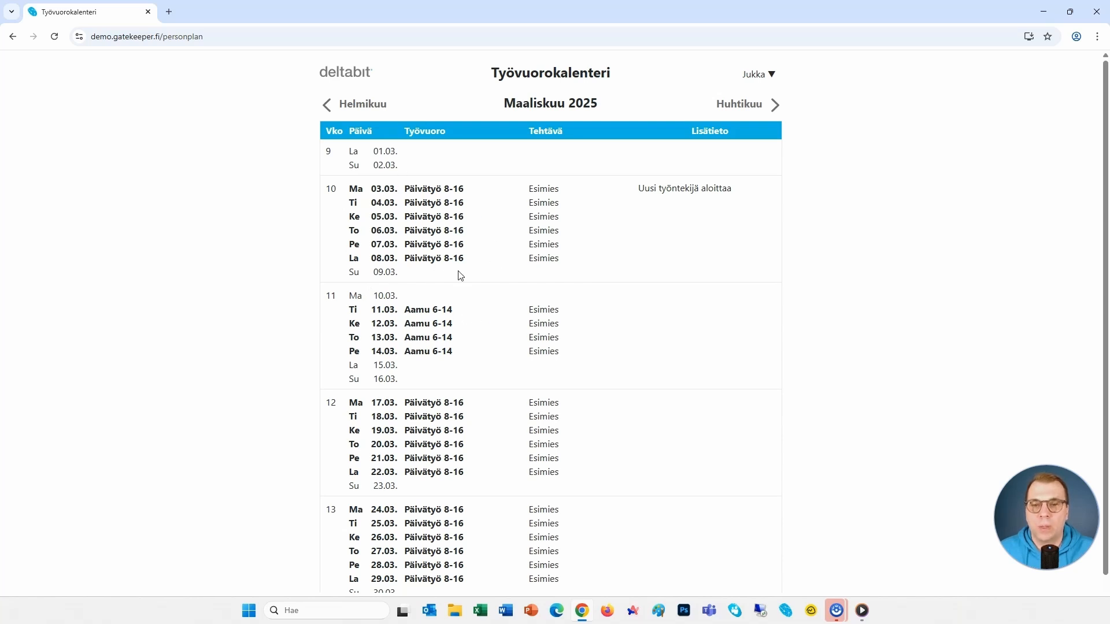
pyautogui.scroll(-1, 535, 429)
pyautogui.scroll(1, 536, 428)
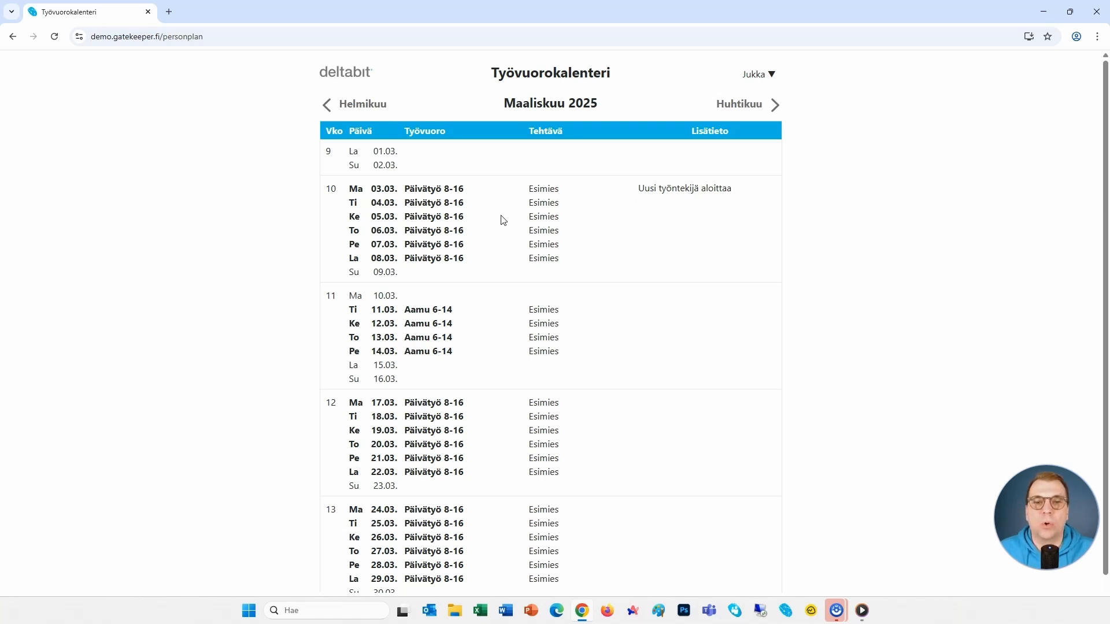
# Return to Työvuorosuunnittelu and open Läsnäolotiedot to examine the employees' attendance status
pyautogui.click(750, 79)
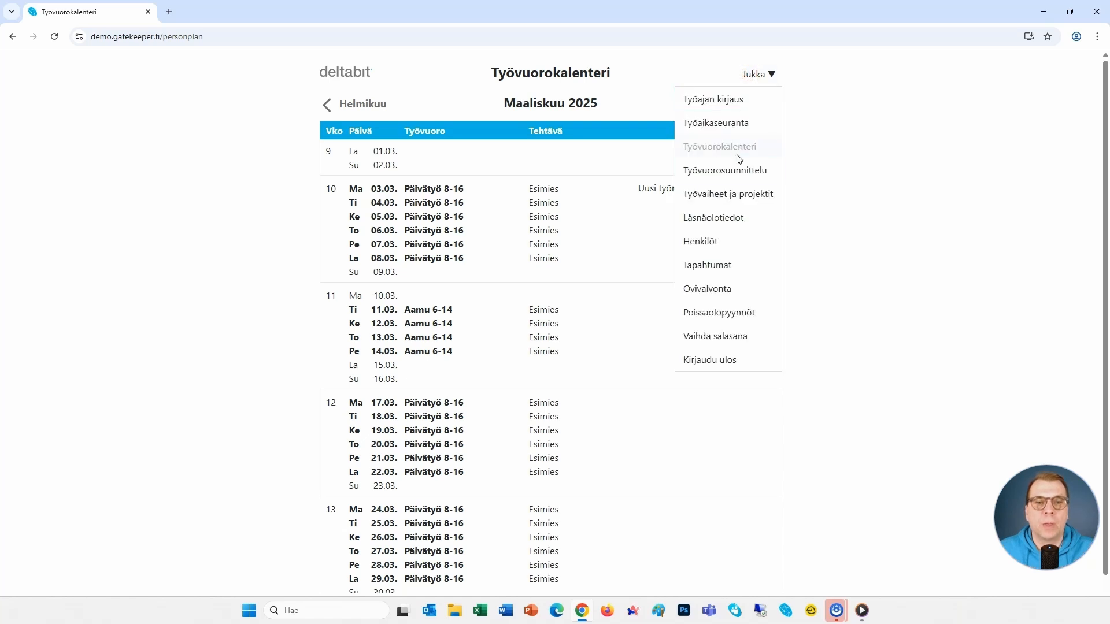
pyautogui.click(738, 173)
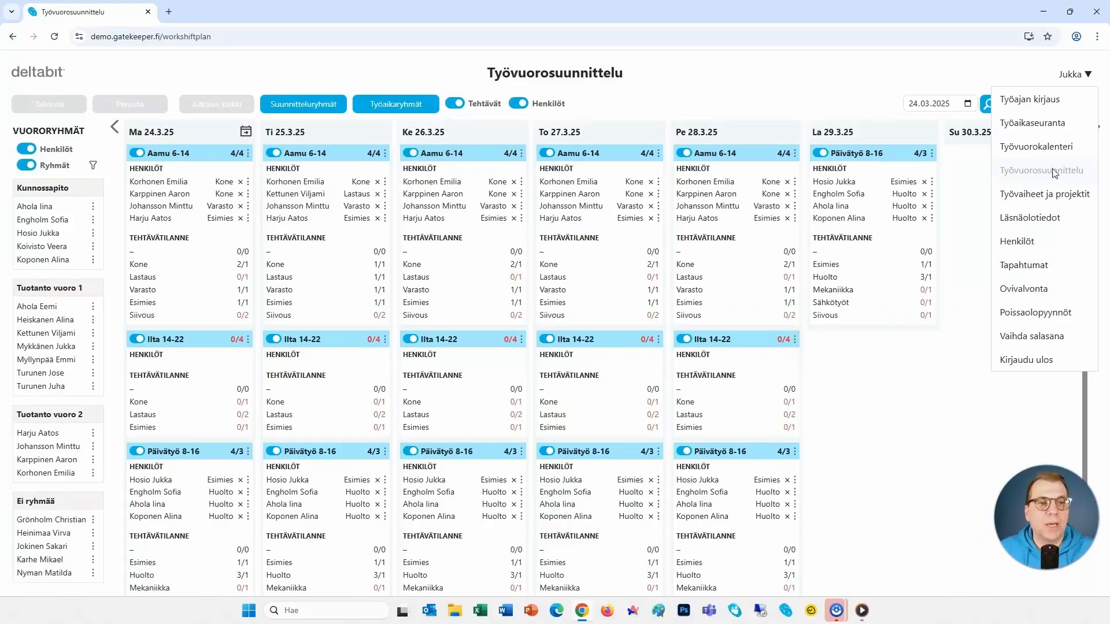
pyautogui.click(1044, 216)
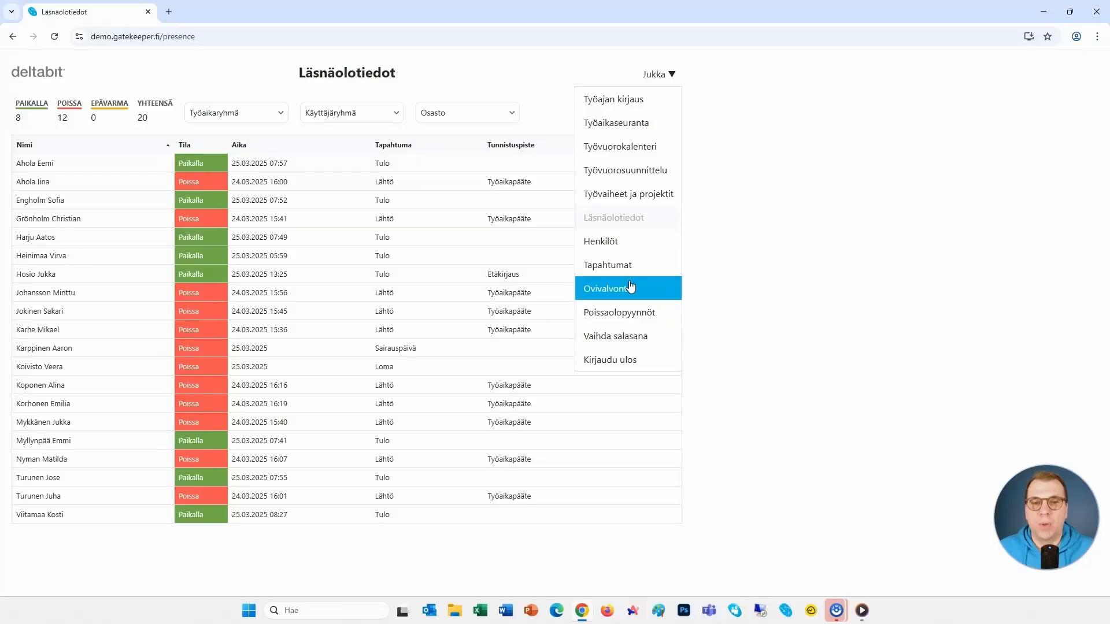
# Open Ovivalvonta, view the control commands and durations offered for Ovi 2, and close them without controlling the door
pyautogui.click(631, 287)
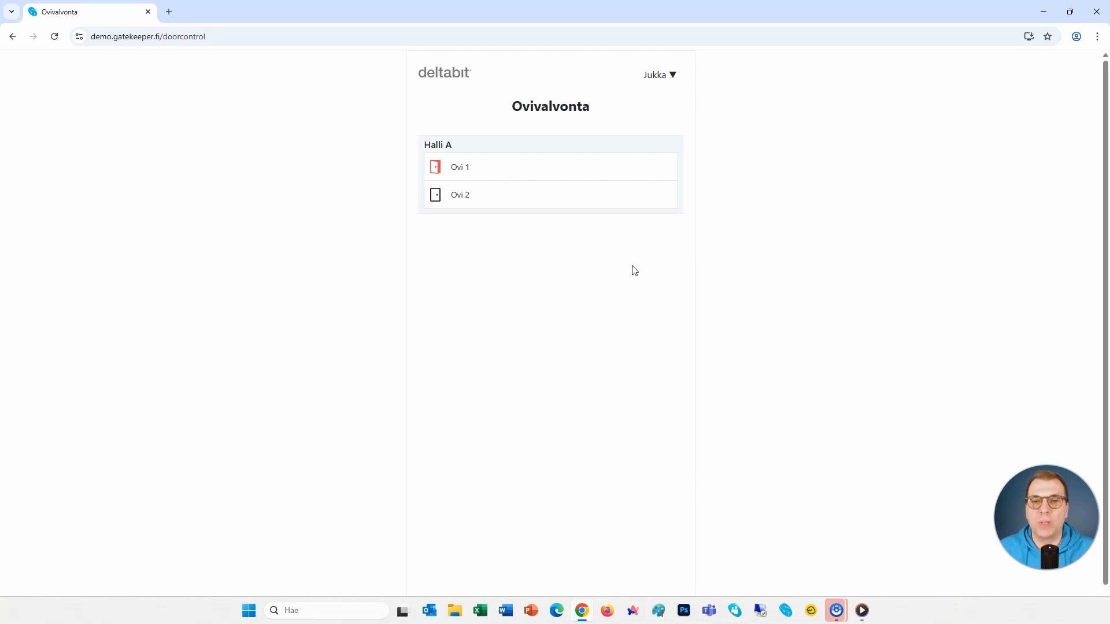
pyautogui.click(546, 201)
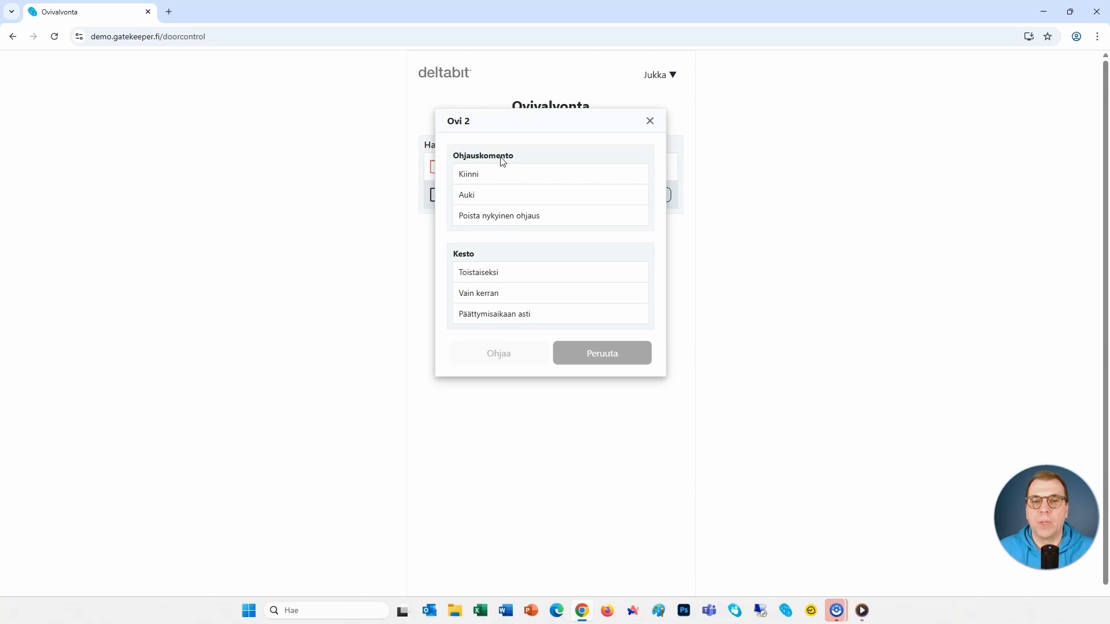
pyautogui.click(597, 354)
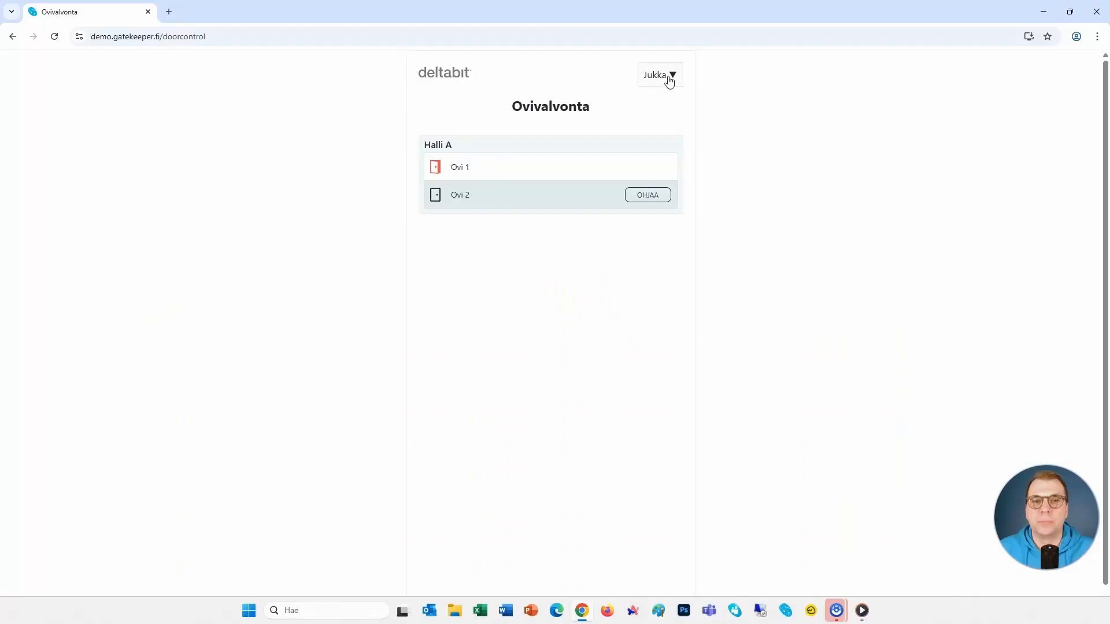
# View the Työaikaryhmä validity periods of the first employee in Henkilöt, and return to the Työajan kirjaus page
pyautogui.click(667, 78)
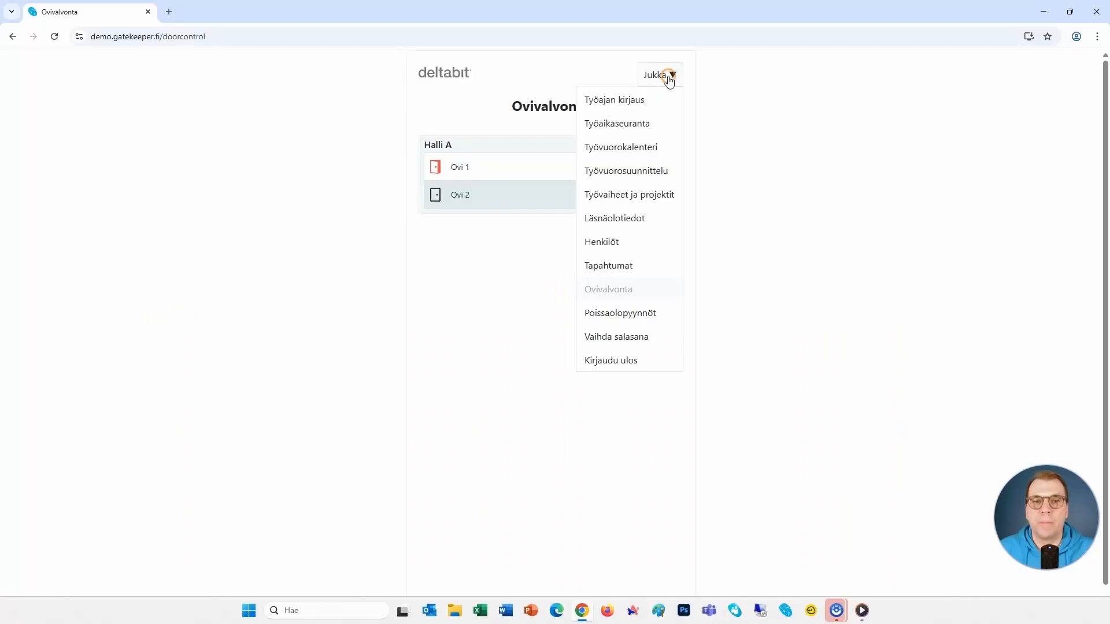
pyautogui.click(614, 245)
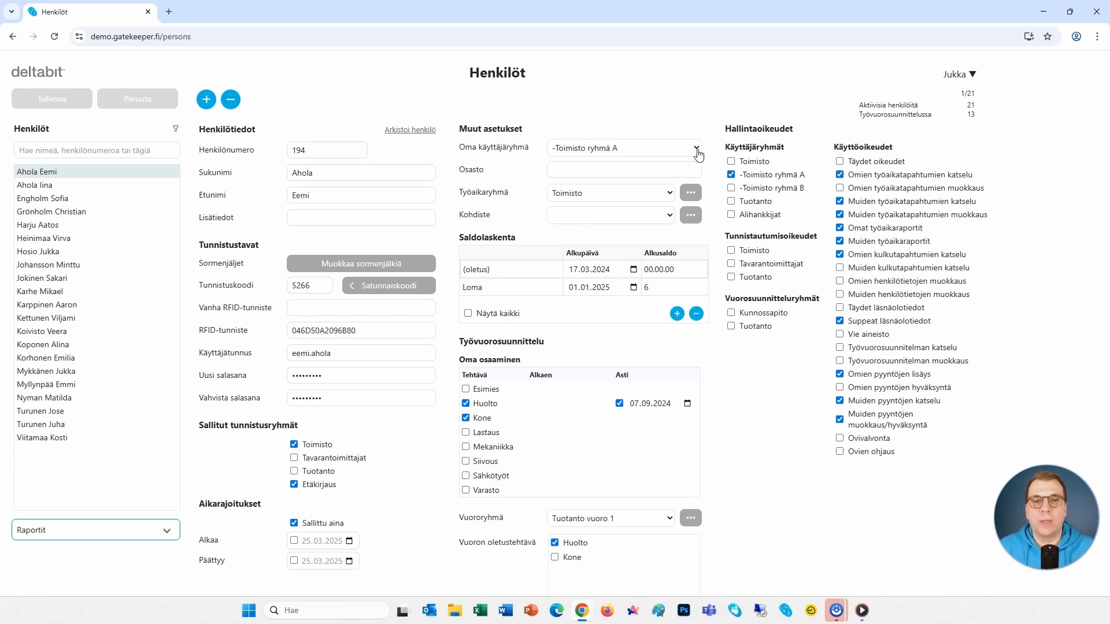
pyautogui.click(690, 193)
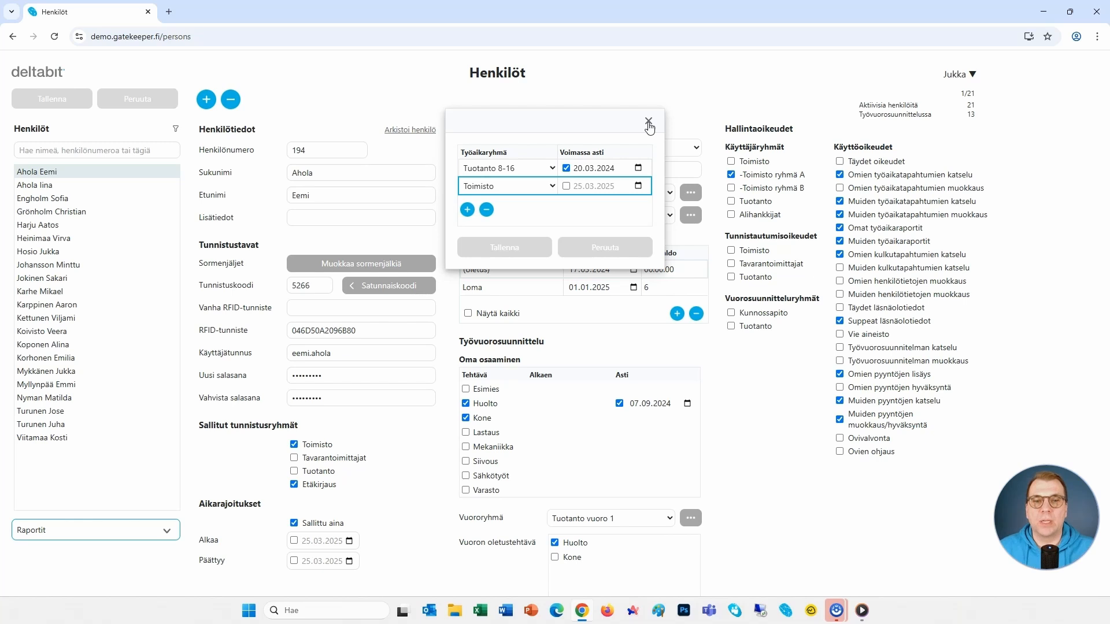
pyautogui.click(648, 122)
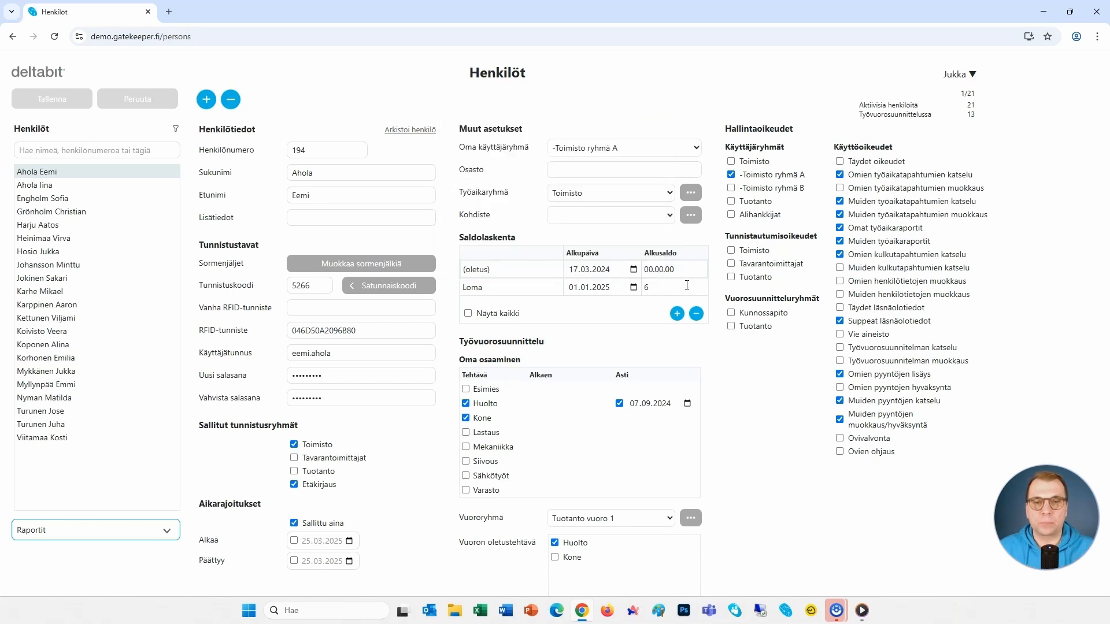
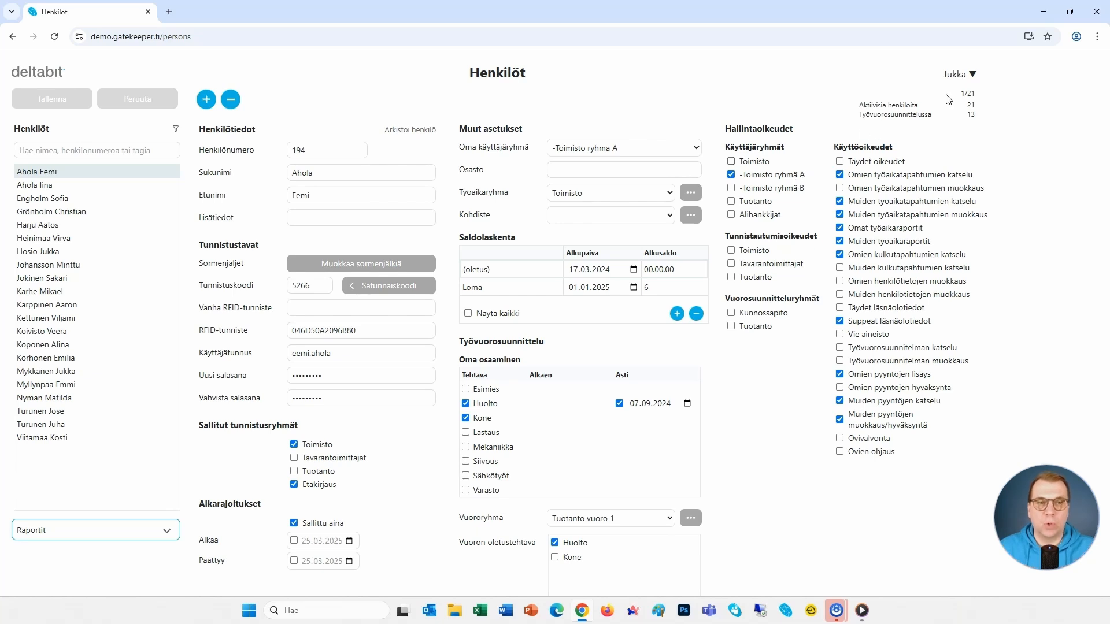
pyautogui.click(49, 73)
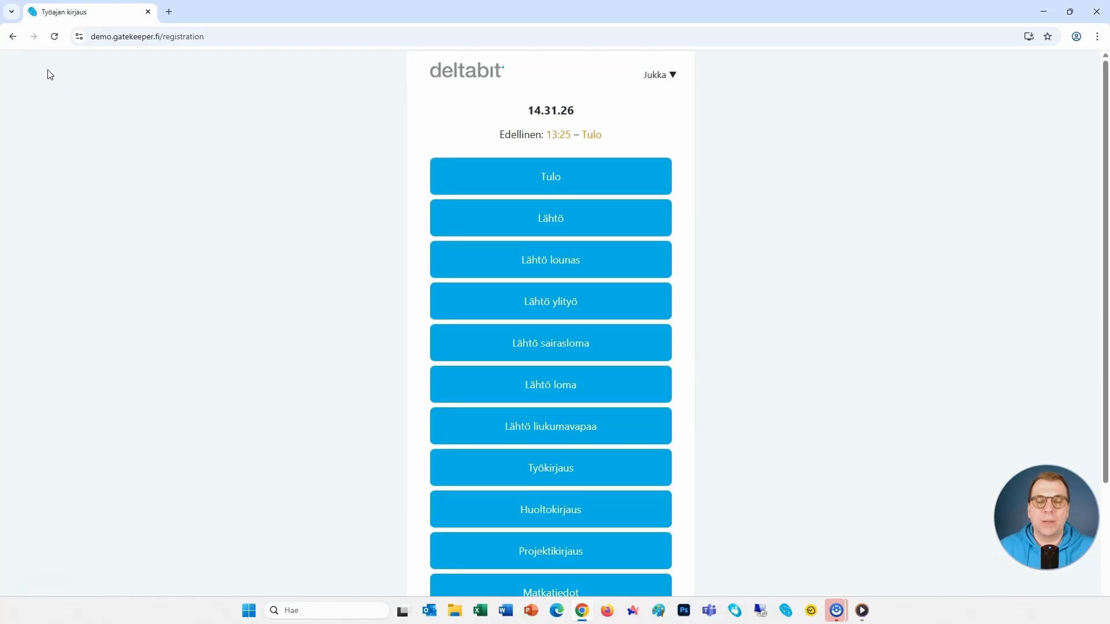